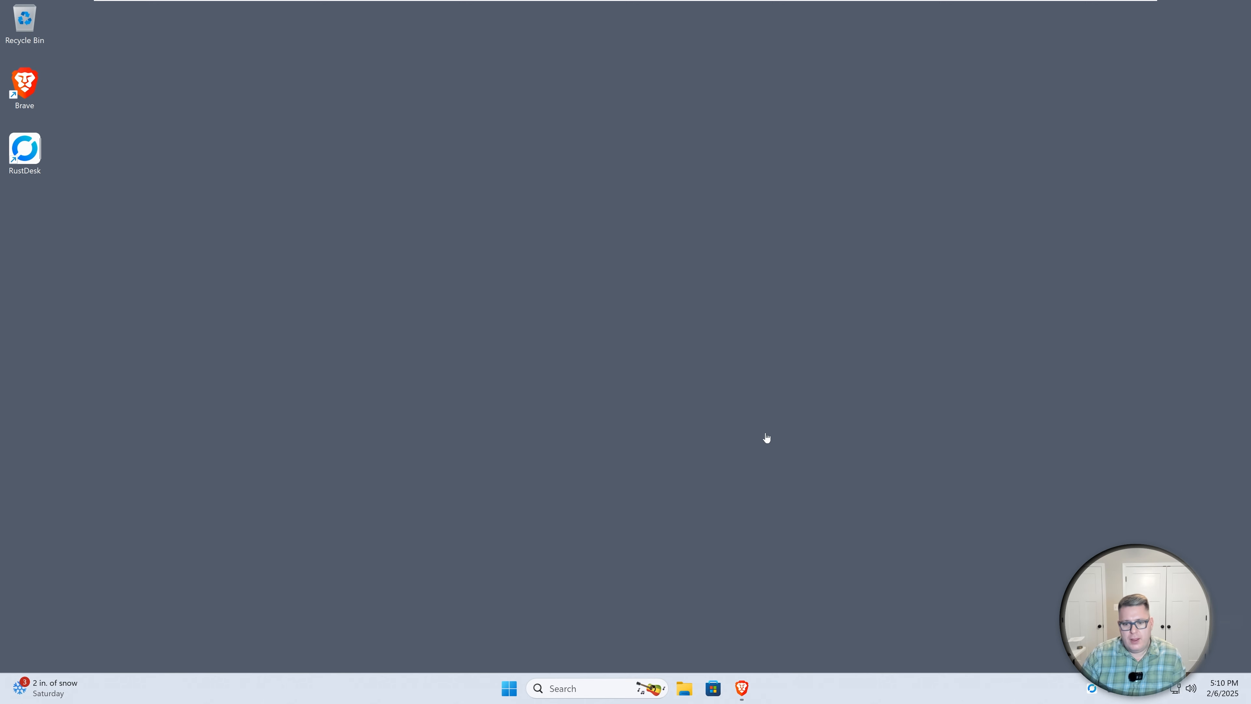
# Open Brave, follow the SARC tech site's ESET HOME Security Essential link and review the available plans
pyautogui.click(742, 688)
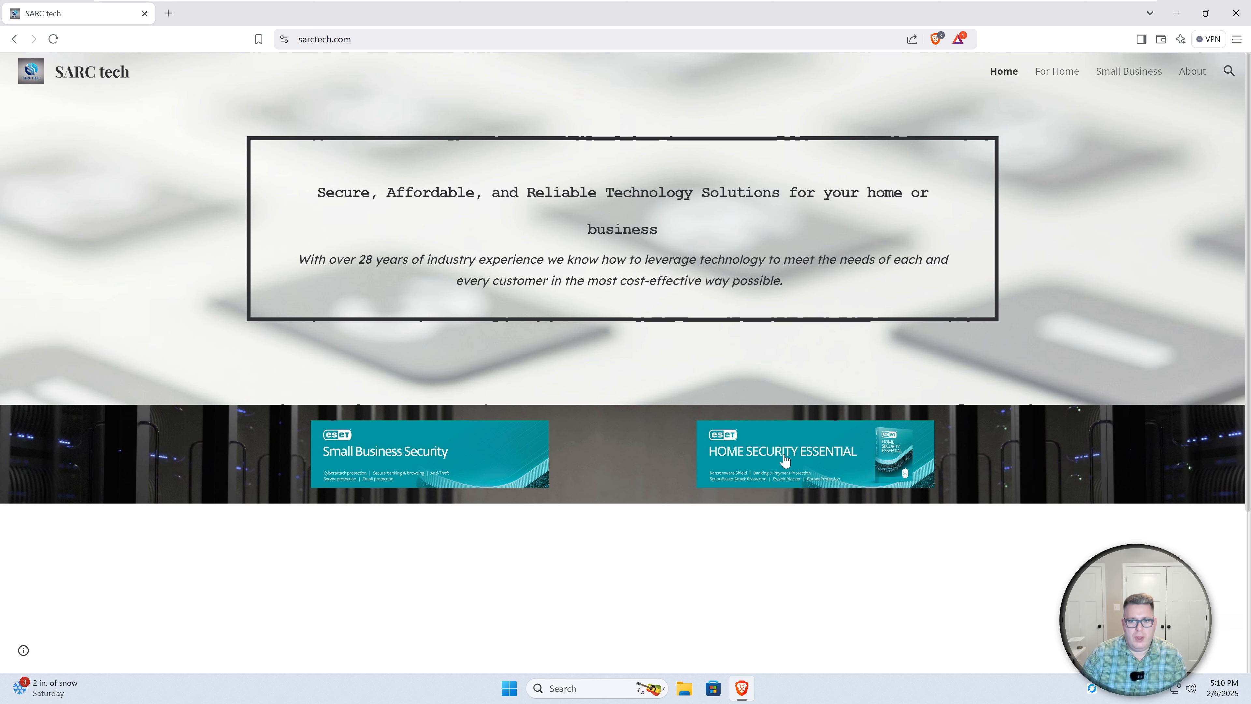
pyautogui.click(798, 462)
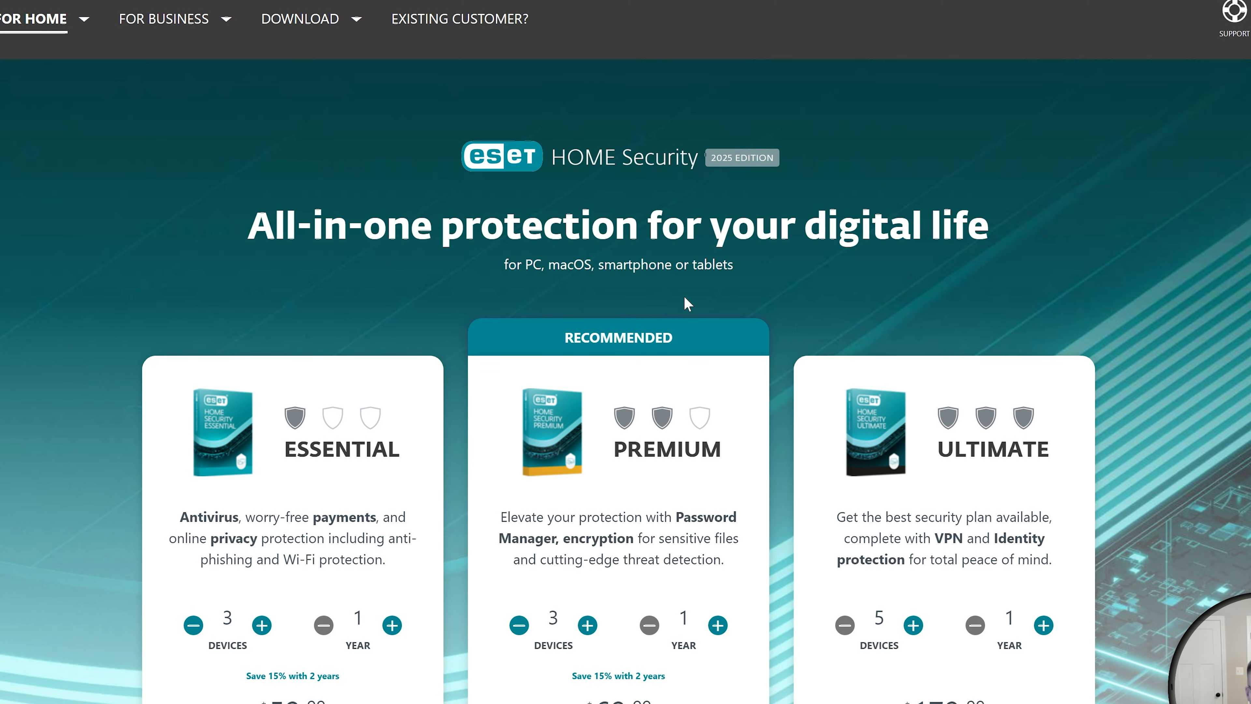
pyautogui.scroll(-5, 706, 316)
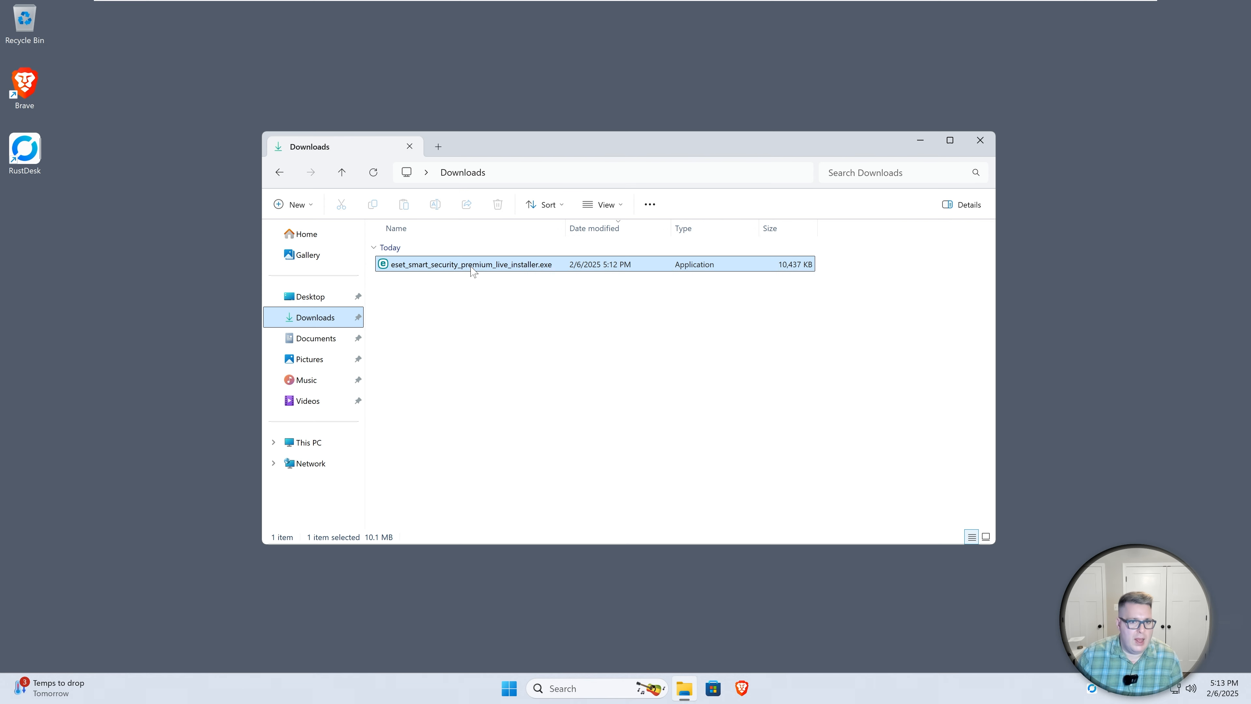
# Run the downloaded ESET installer, continue with the default protection settings, confirm activation of ESET Smart Security Premium and finish
pyautogui.doubleClick(473, 265)
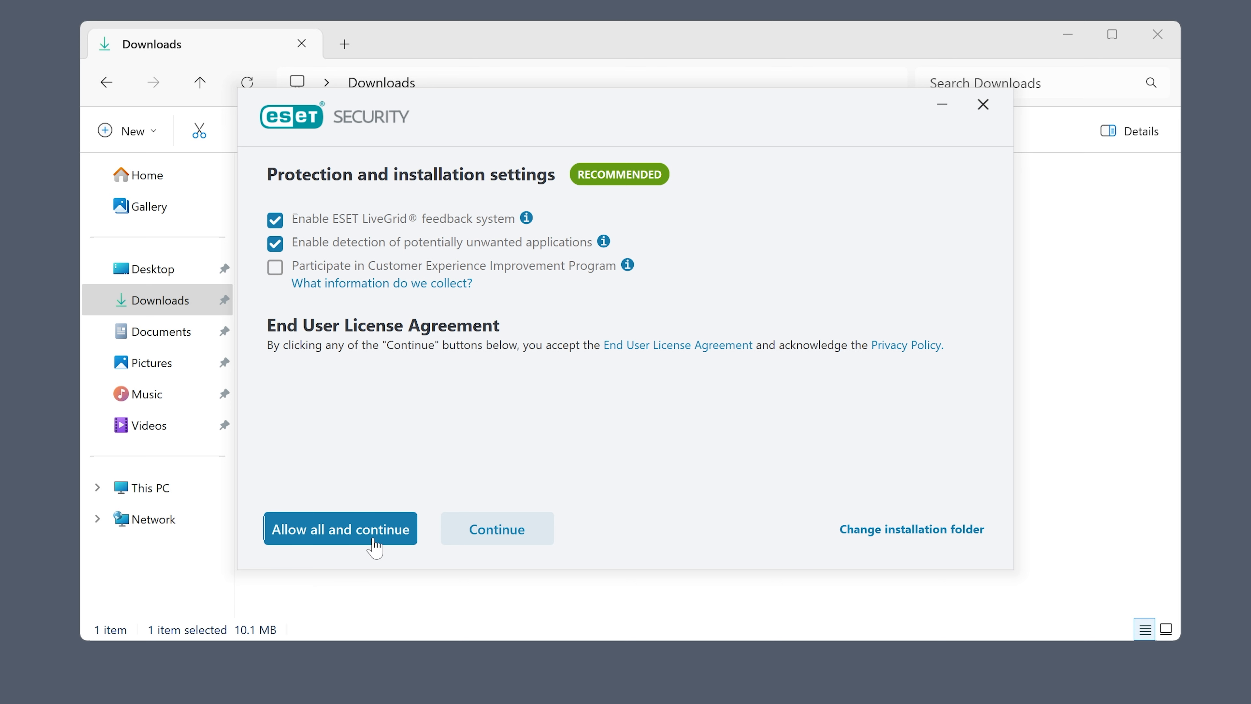
pyautogui.click(489, 538)
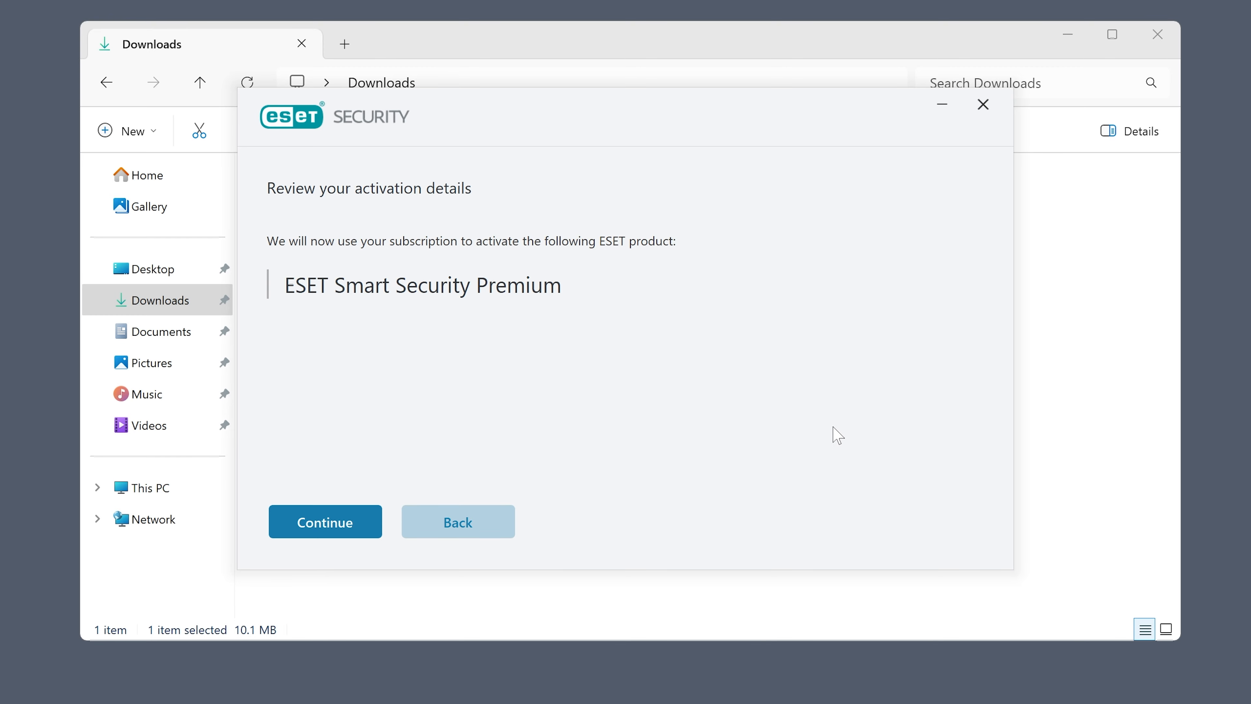
pyautogui.click(320, 524)
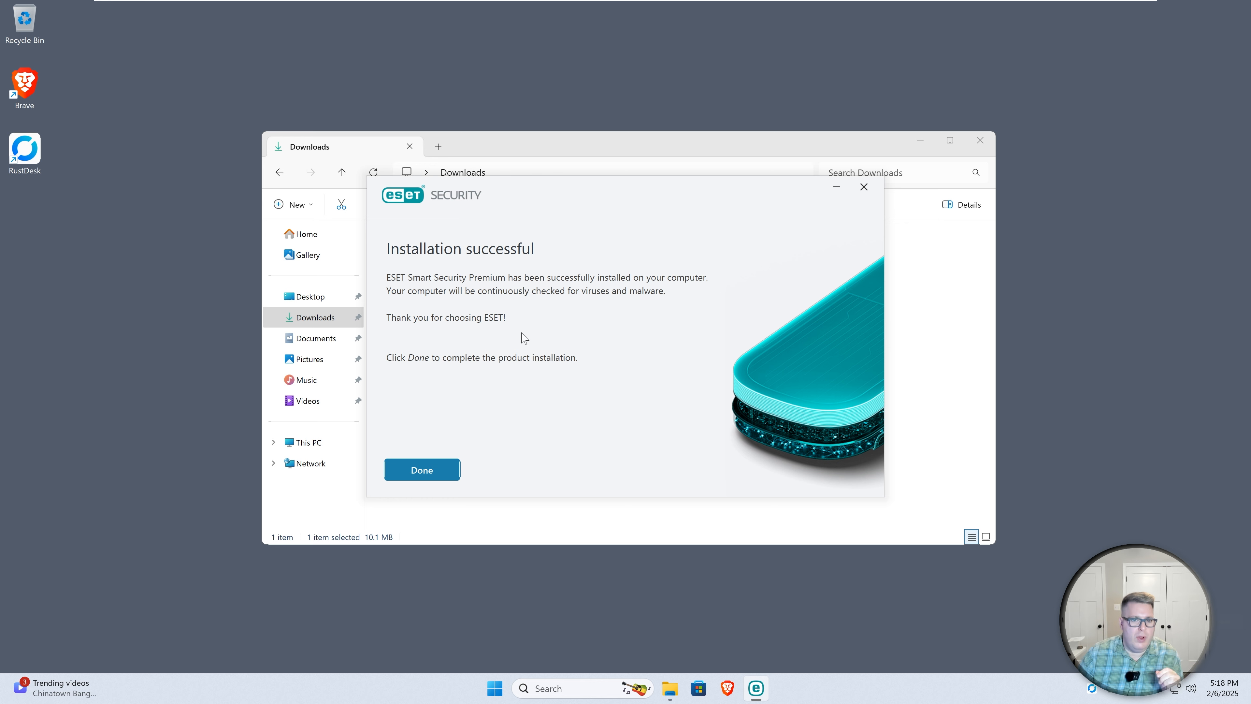
pyautogui.click(420, 472)
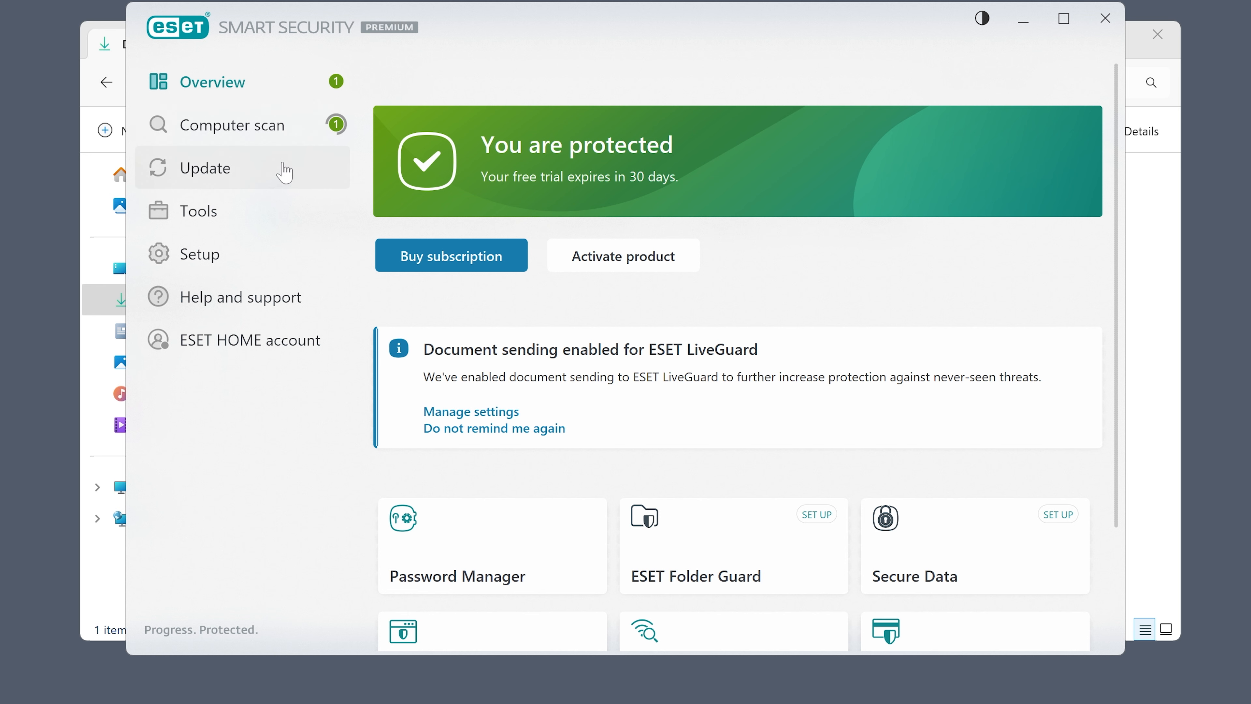
# Browse the Update and Tools sections, then open the Computer protection settings under Setup
pyautogui.click(254, 172)
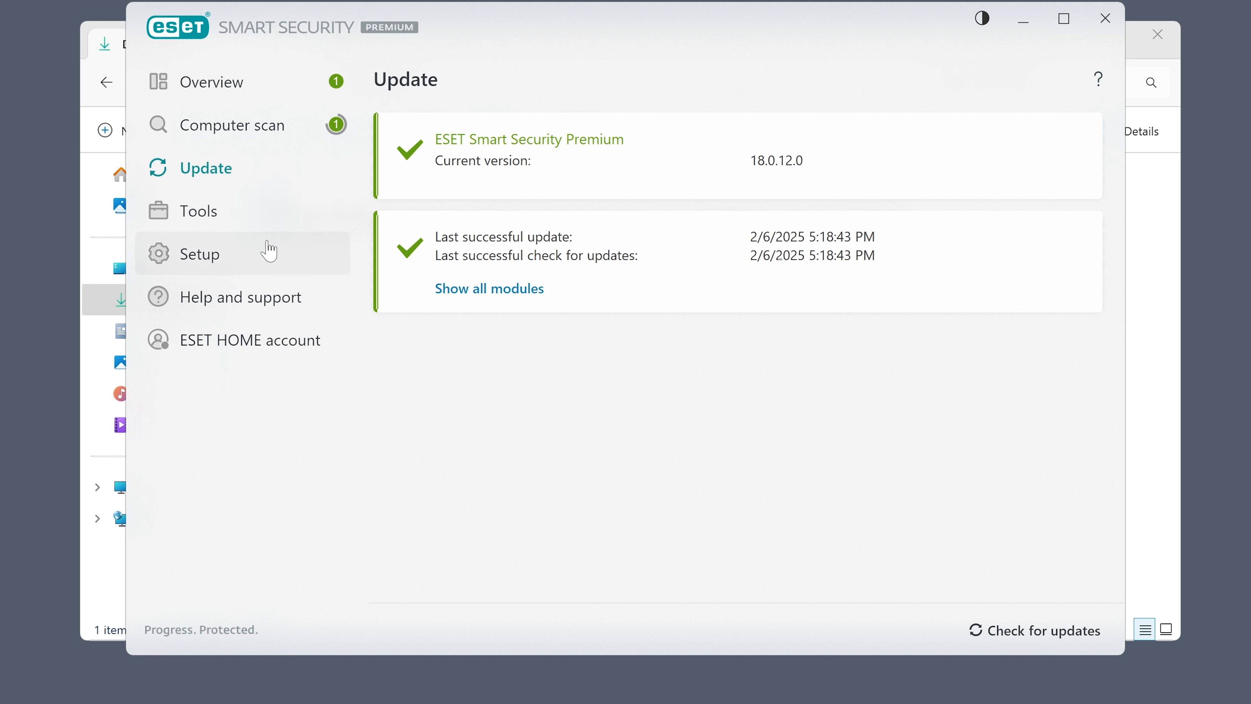
pyautogui.click(201, 211)
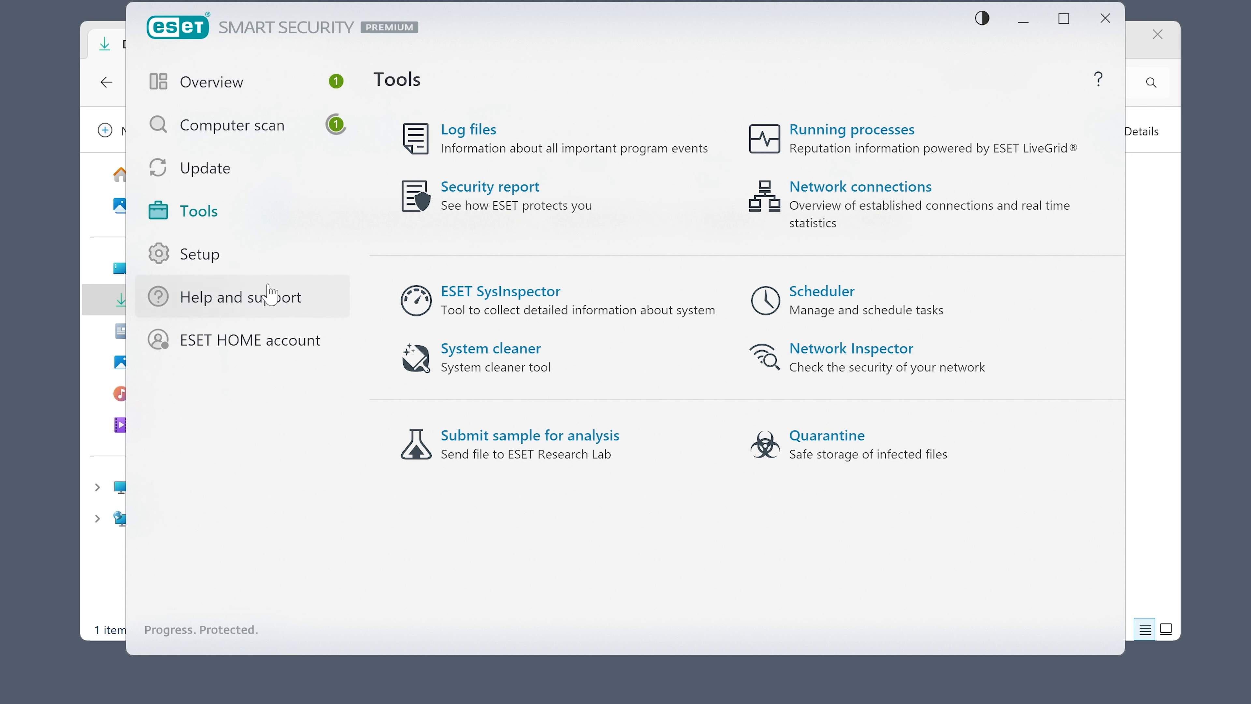
pyautogui.click(202, 254)
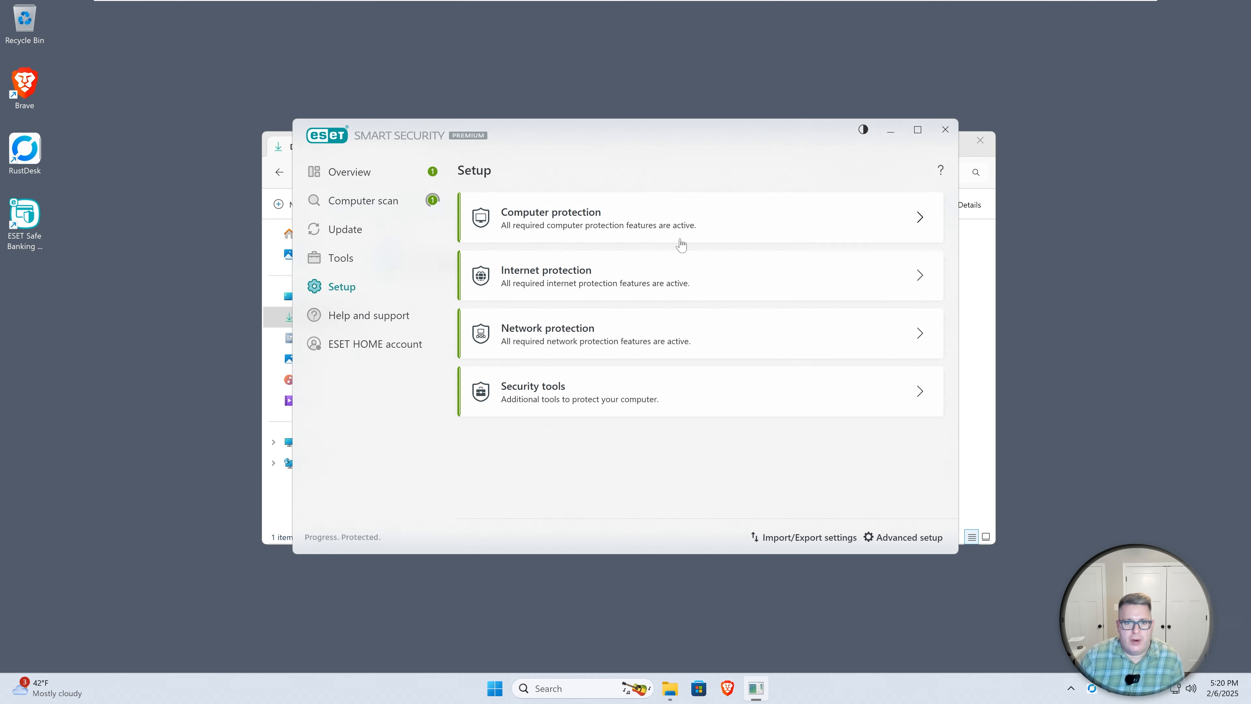
pyautogui.click(670, 171)
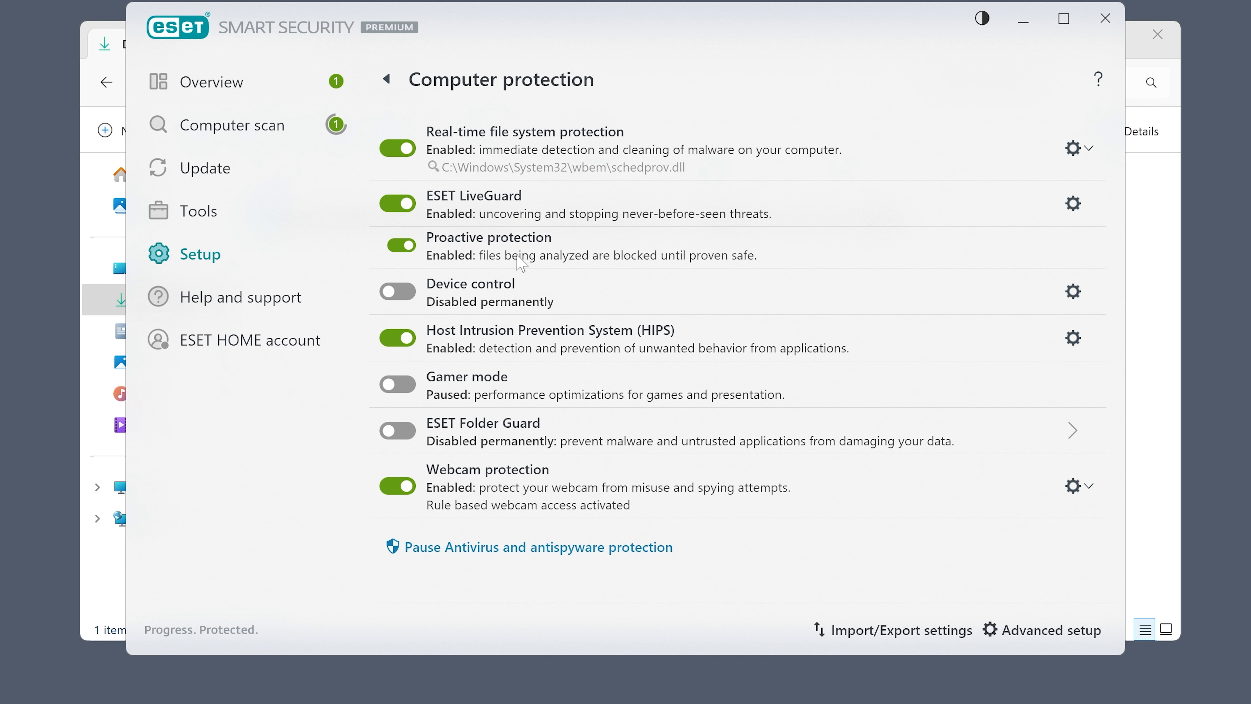
pyautogui.moveTo(599, 250)
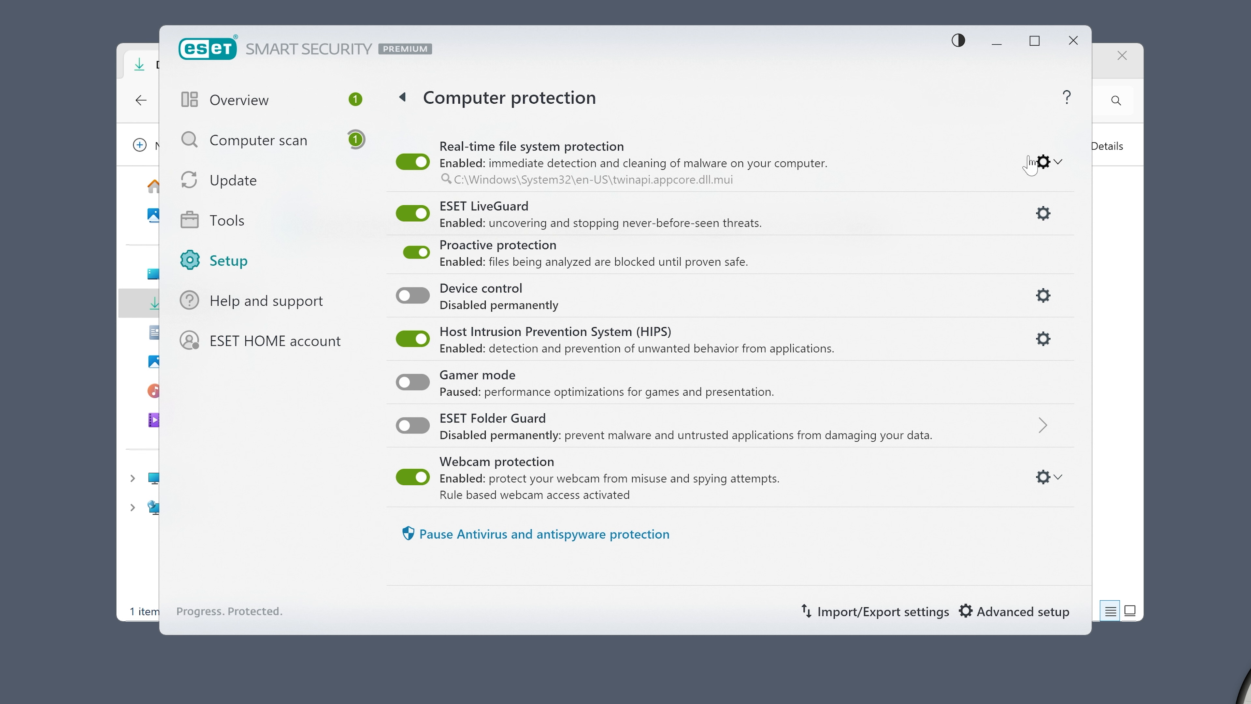
# Open the Real-time file system protection configuration and view its processes exclusions list without adding any
pyautogui.click(1044, 162)
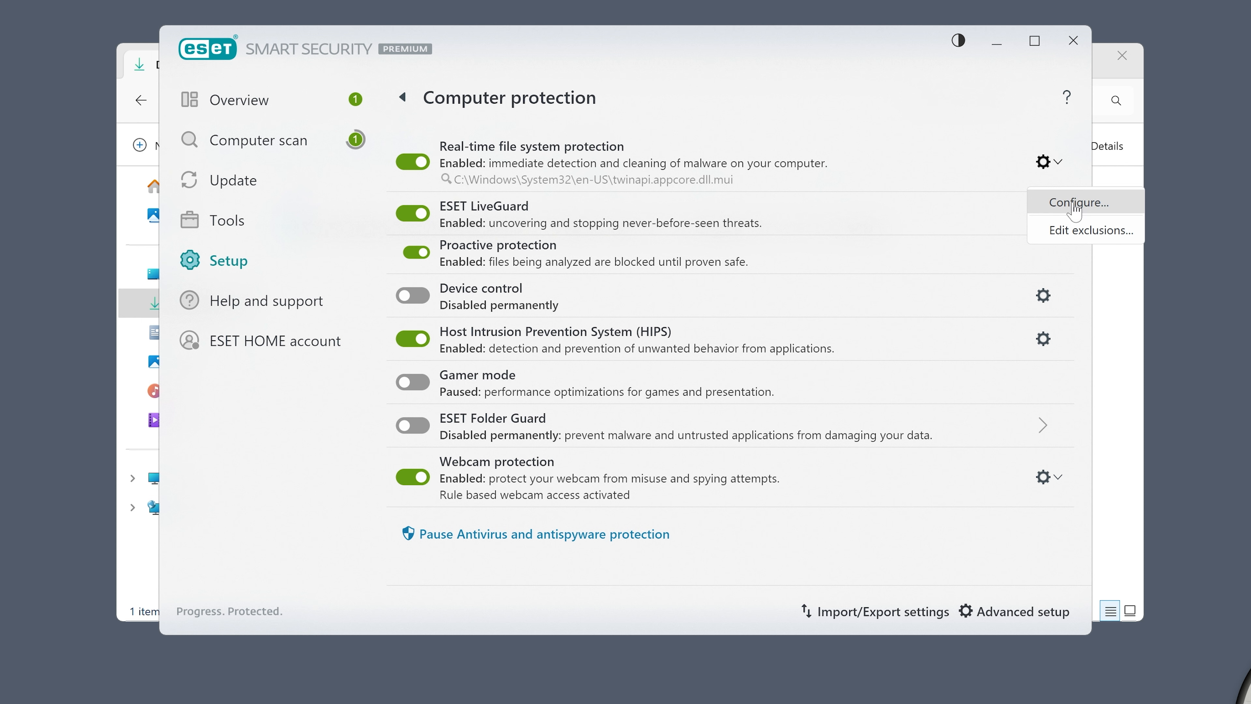
pyautogui.click(1074, 207)
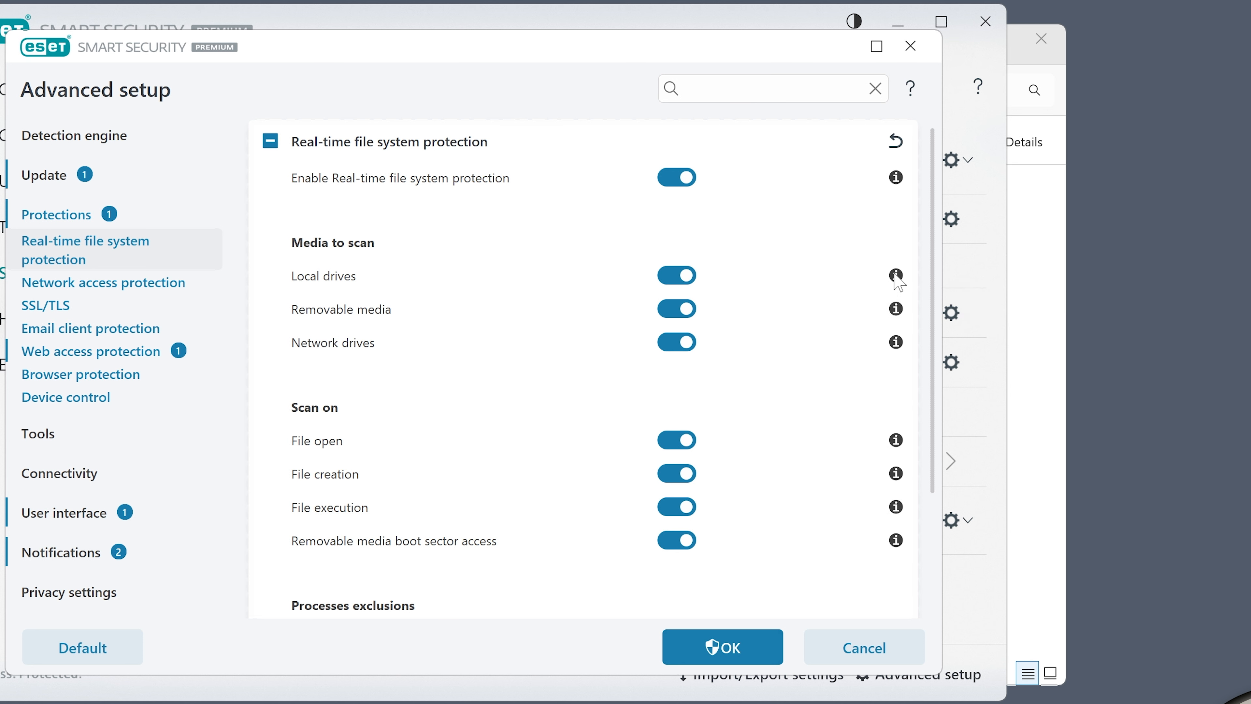
pyautogui.moveTo(897, 277)
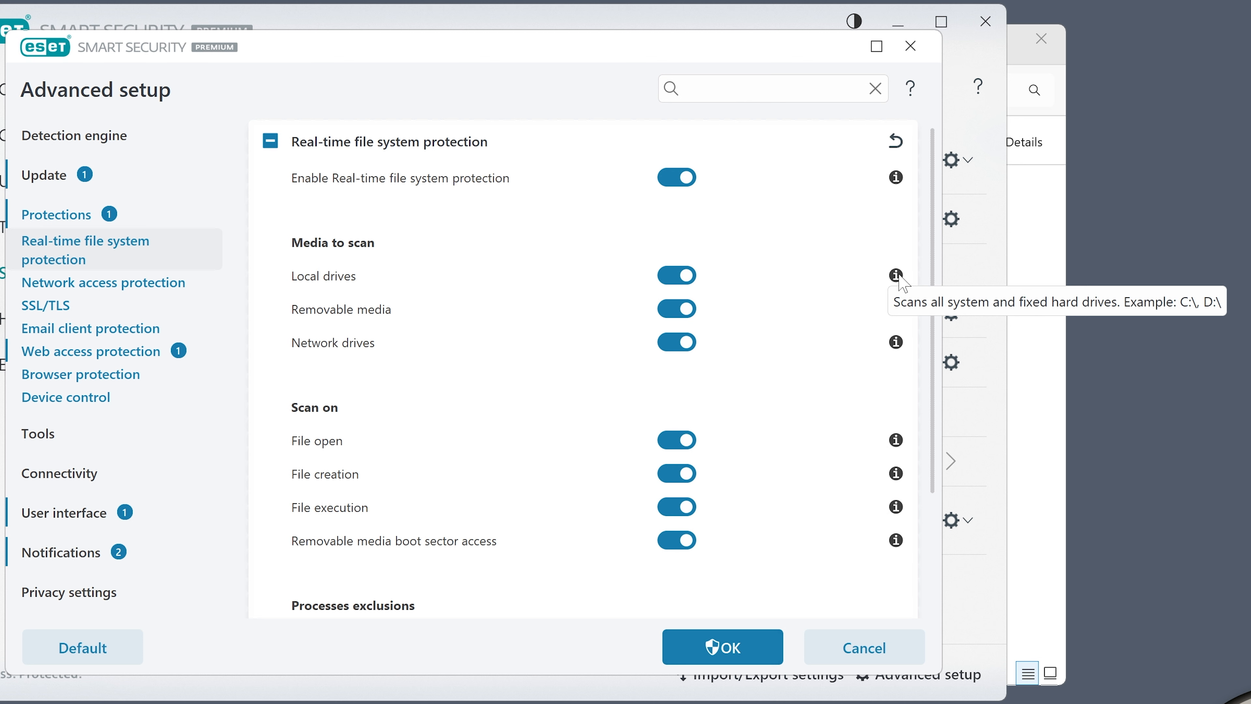
pyautogui.scroll(-3, 803, 358)
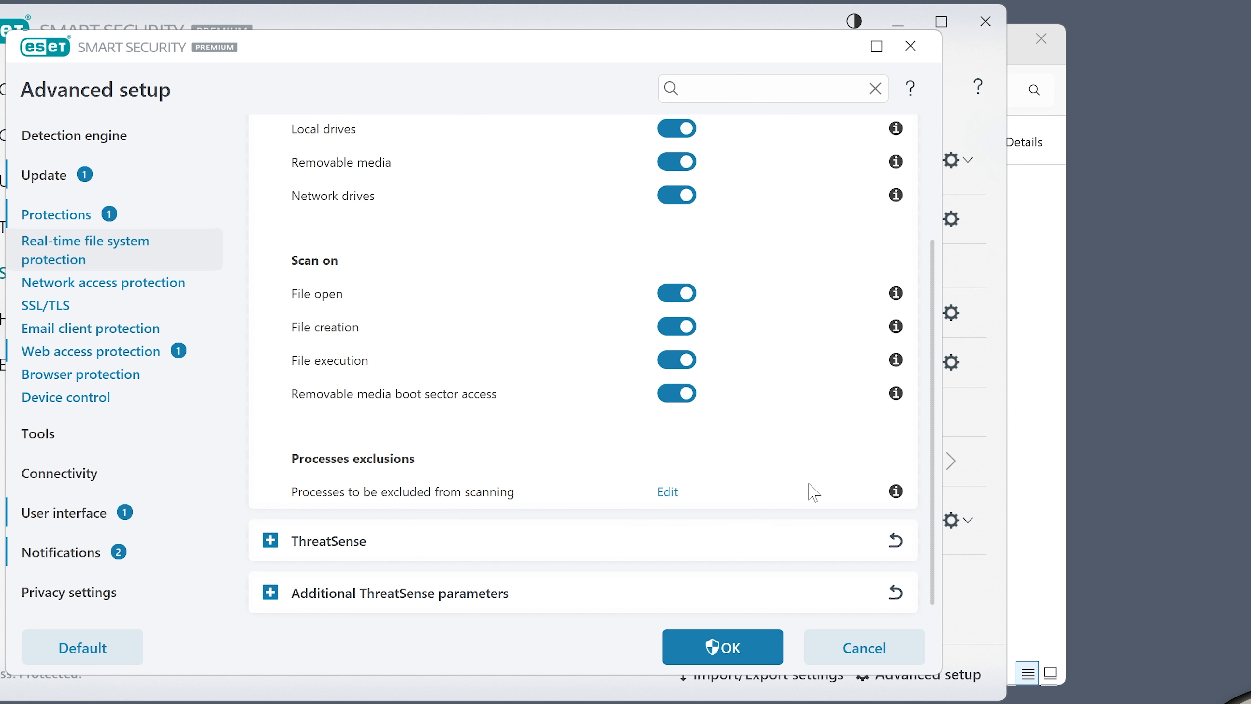
pyautogui.click(668, 493)
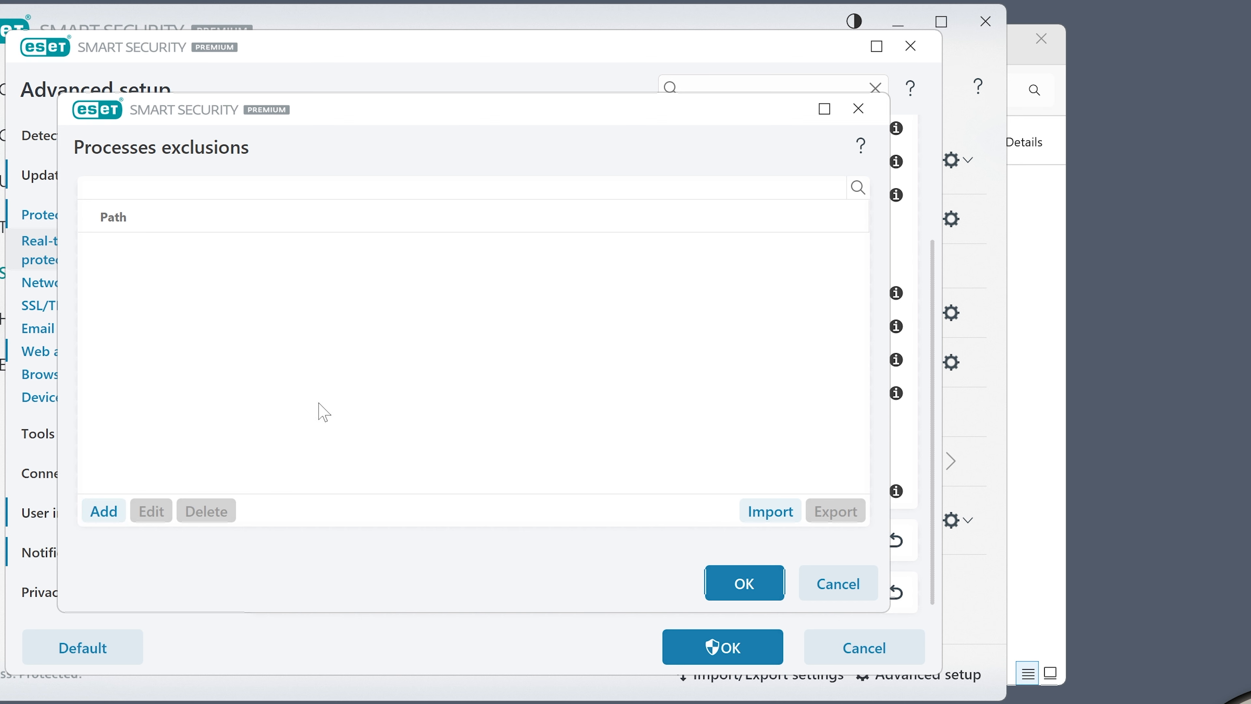
pyautogui.click(825, 581)
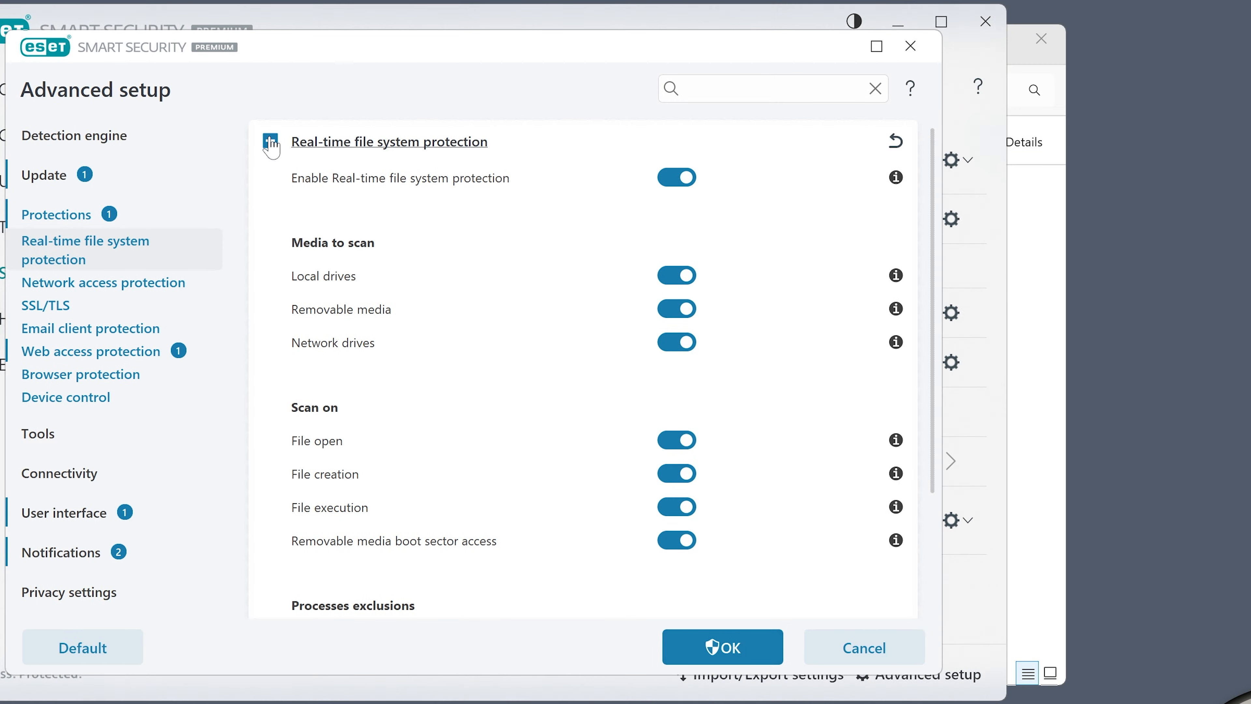
# Collapse the real-time protection section and expand ThreatSense to review its scan objects and scan options
pyautogui.click(270, 142)
pyautogui.click(310, 199)
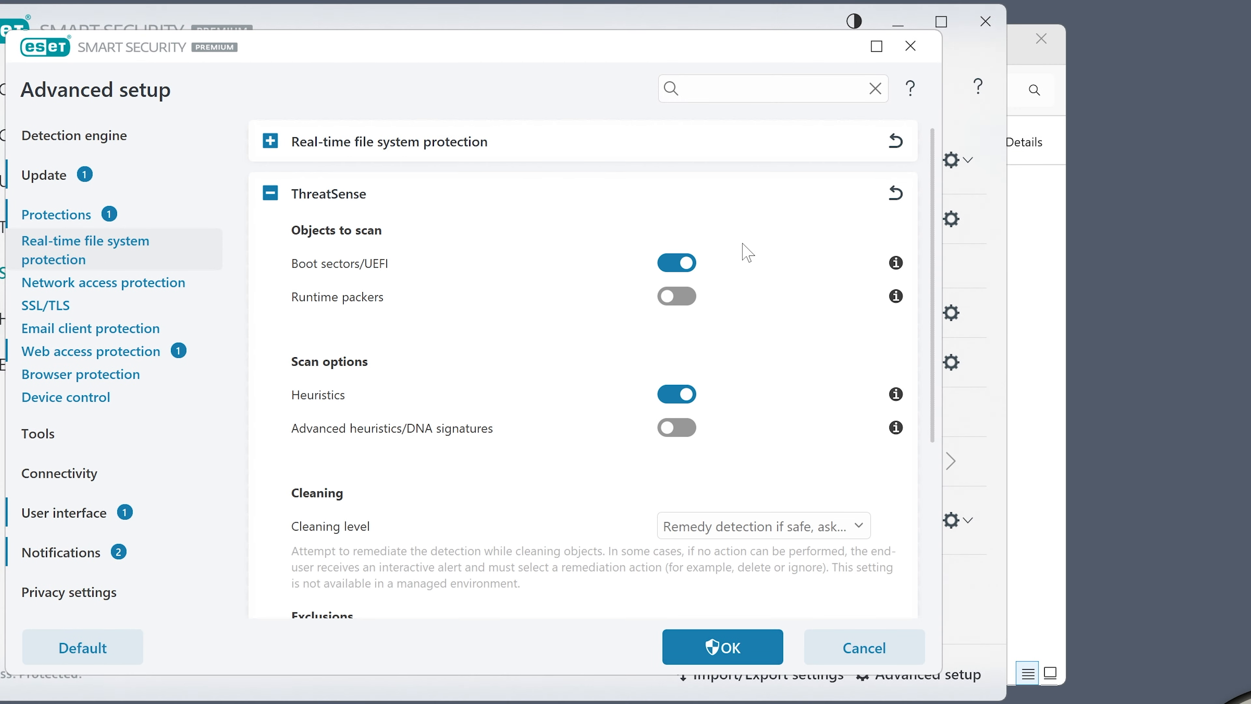
pyautogui.scroll(-1, 631, 323)
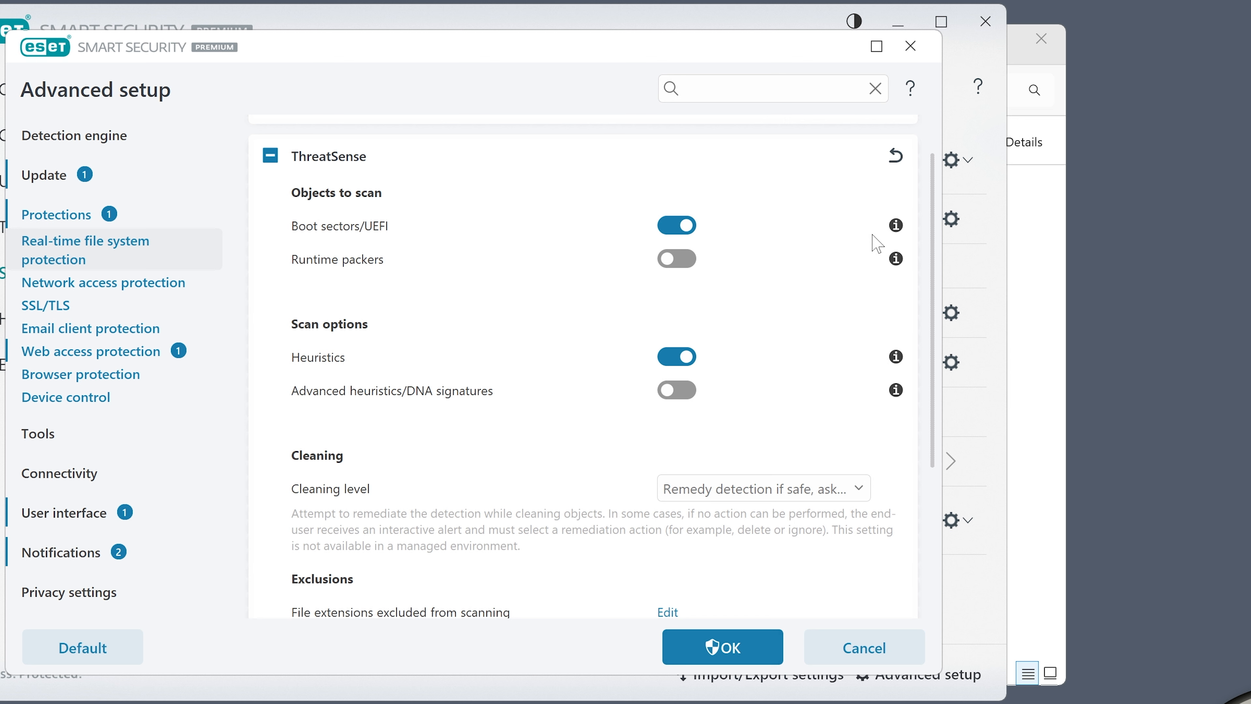
pyautogui.moveTo(898, 228)
pyautogui.moveTo(901, 367)
pyautogui.moveTo(899, 394)
pyautogui.scroll(-1, 898, 404)
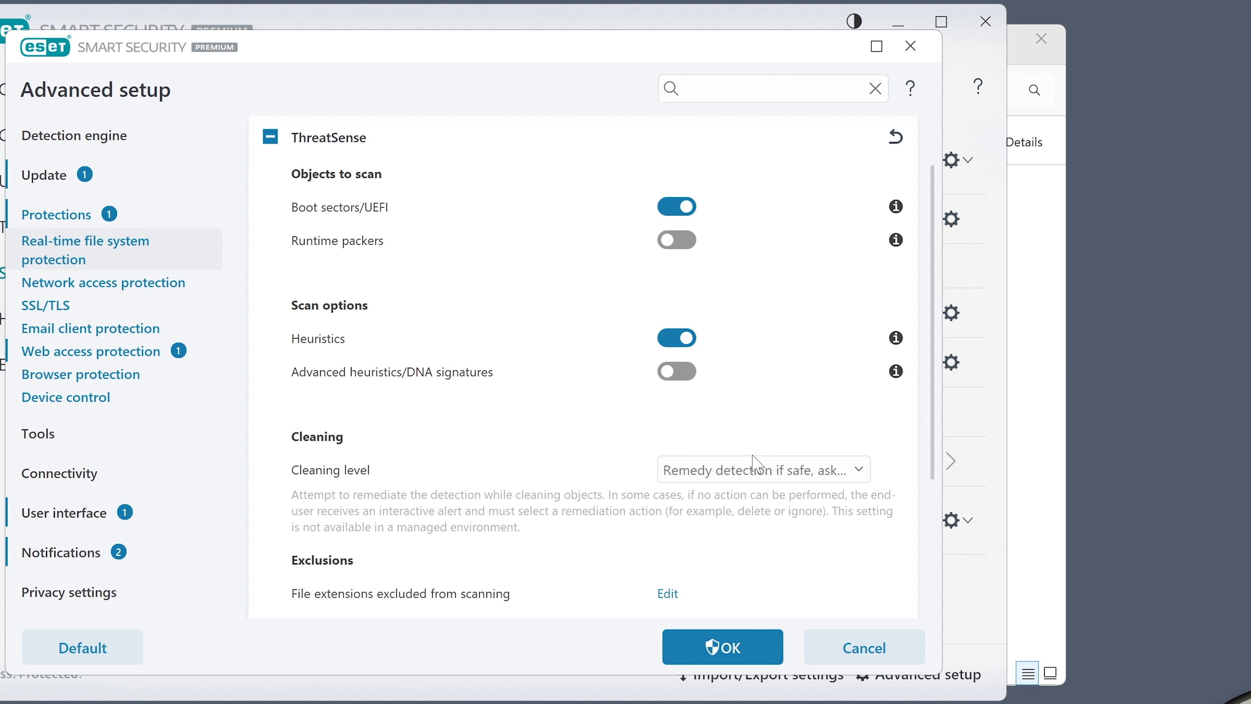
# Inspect the ThreatSense cleaning level choices without changing them and review the exclusions and other options
pyautogui.click(853, 479)
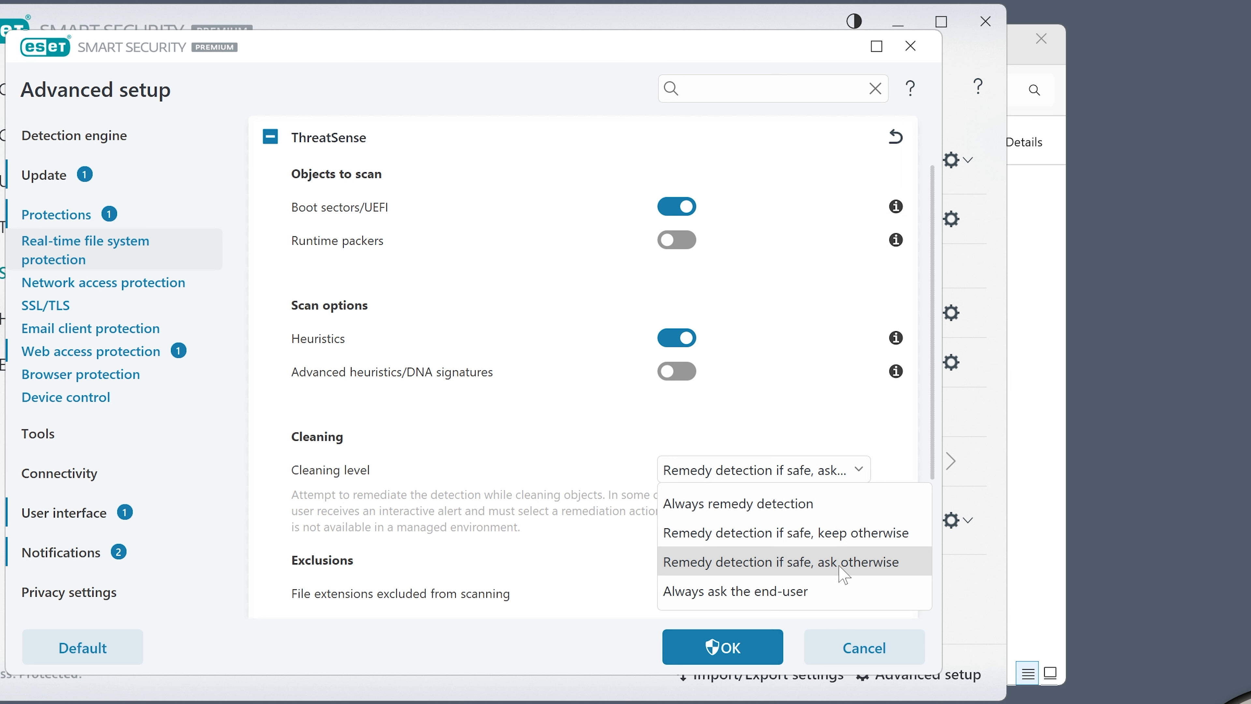
pyautogui.click(645, 466)
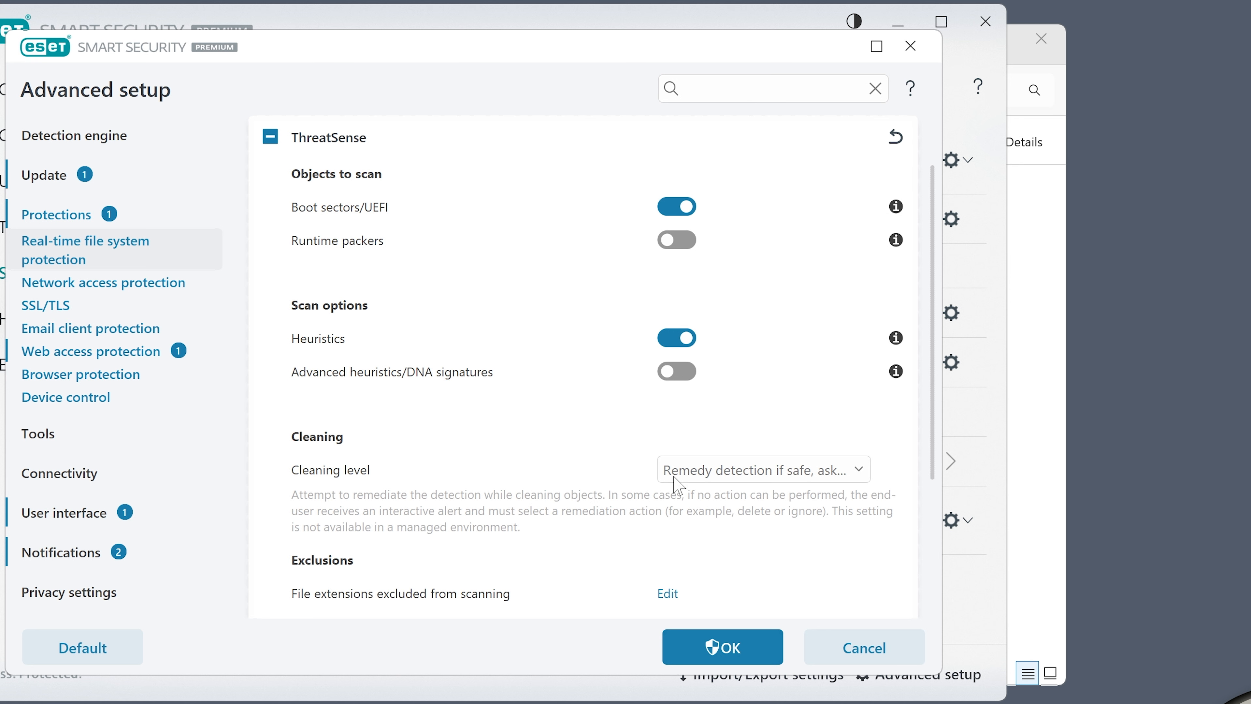
pyautogui.click(768, 471)
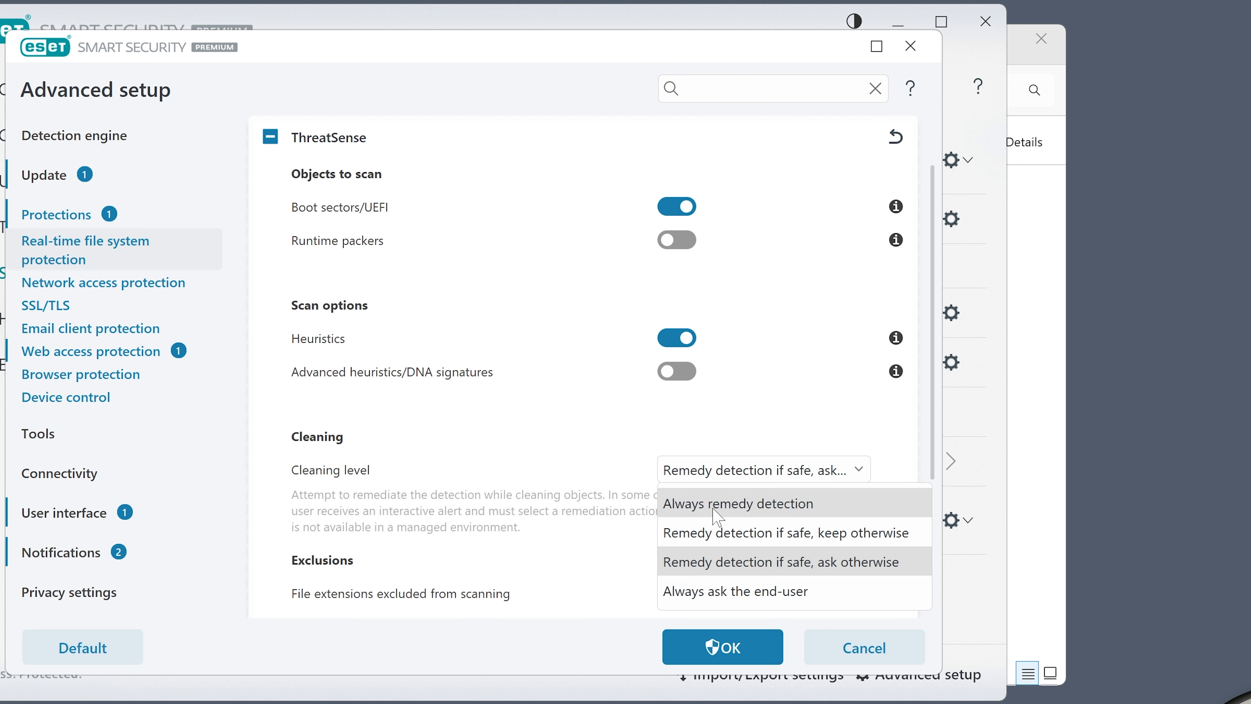
pyautogui.click(728, 435)
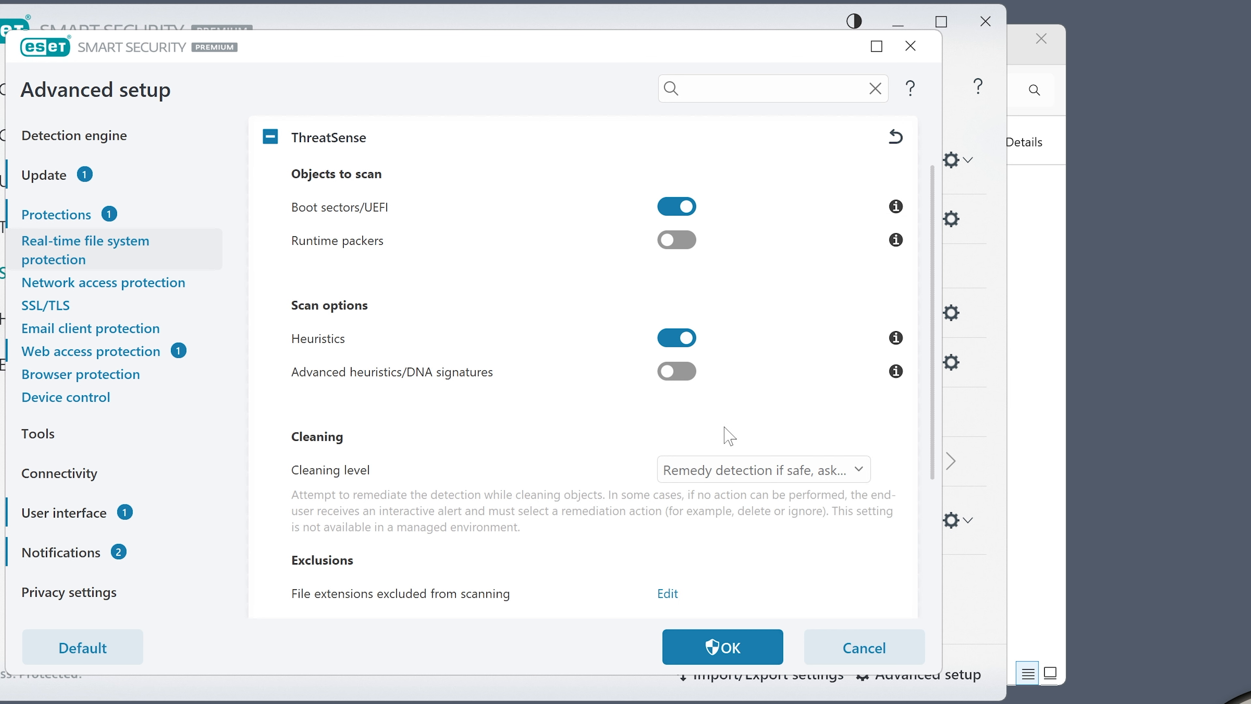
pyautogui.scroll(-3, 935, 416)
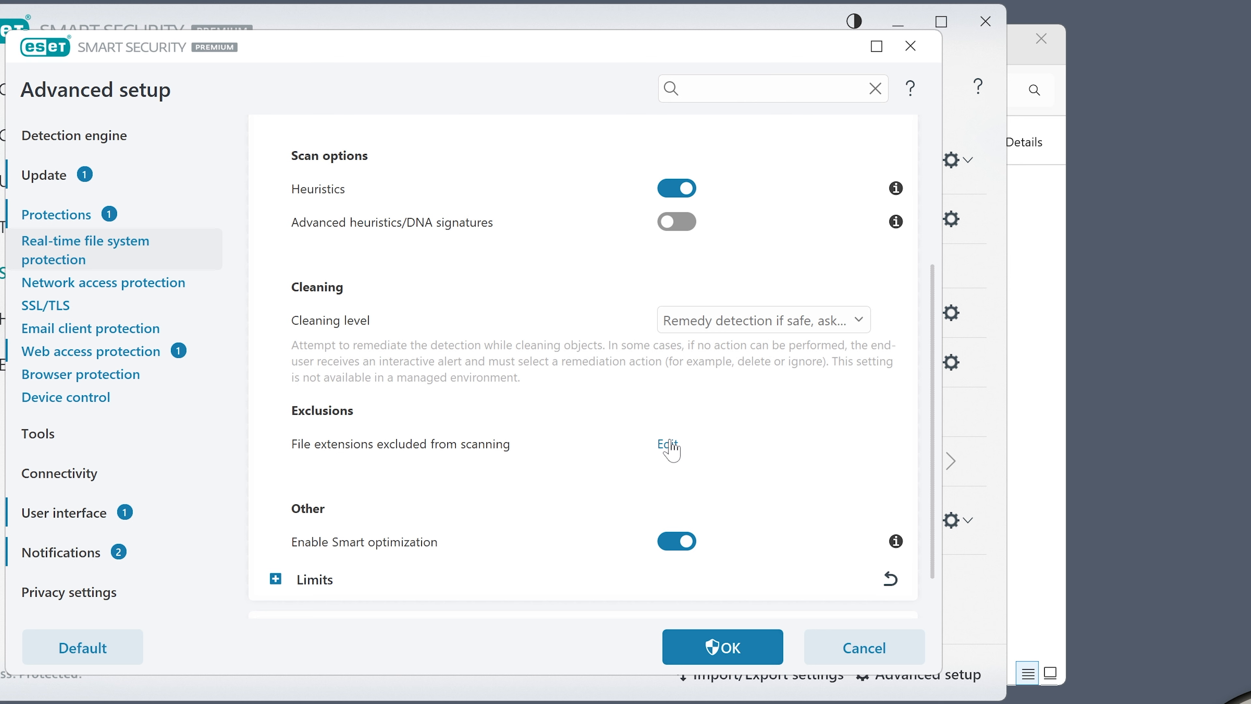
pyautogui.scroll(-1, 783, 441)
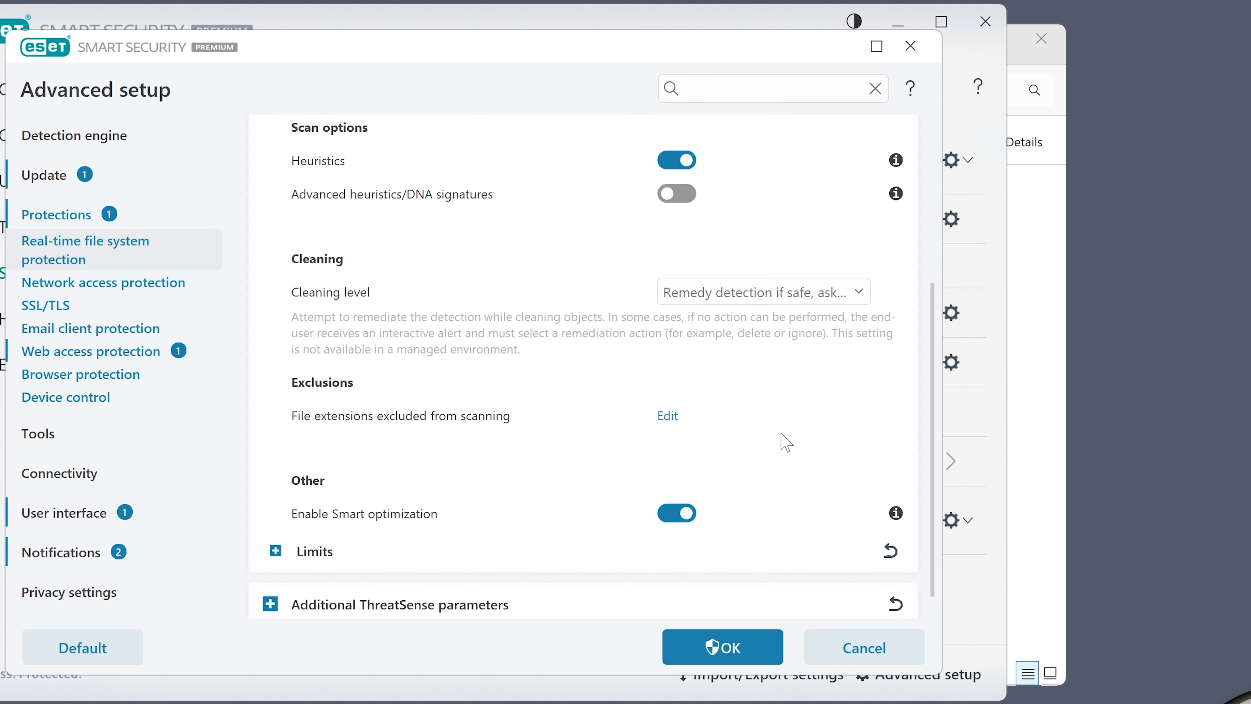
pyautogui.moveTo(898, 503)
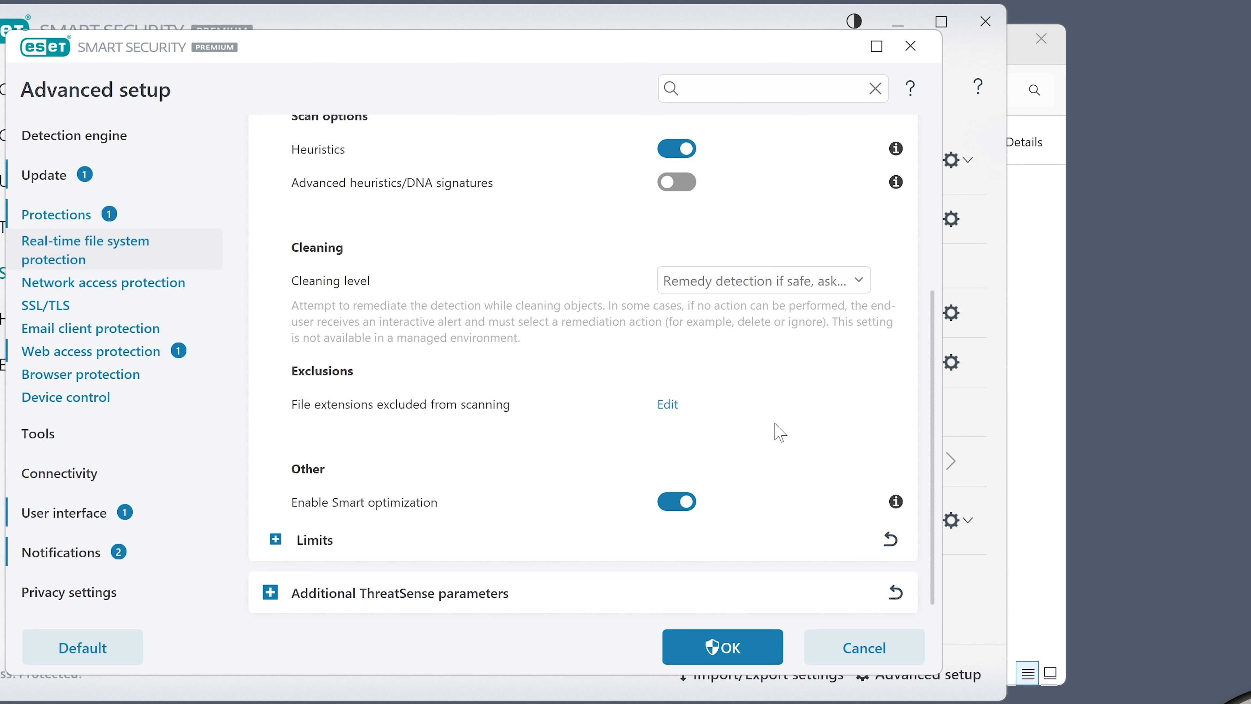
# Expand and review the ThreatSense limits, then close Advanced setup without saving
pyautogui.click(276, 540)
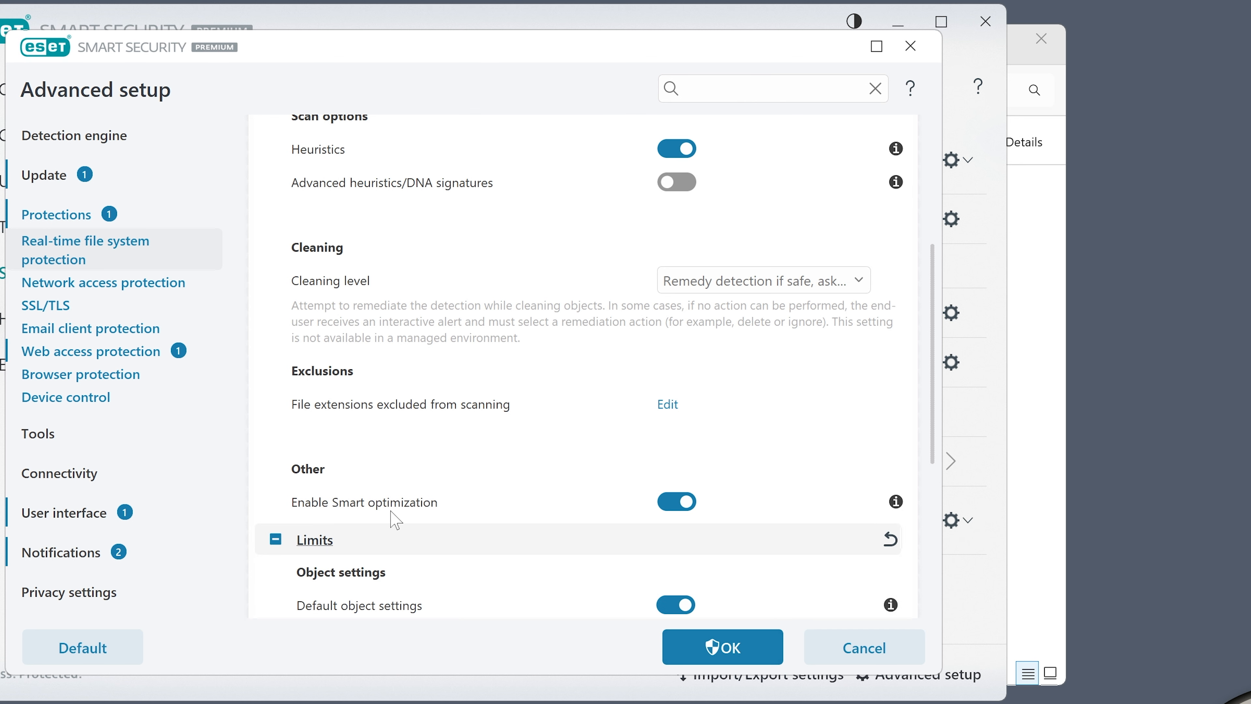
pyautogui.scroll(1, 561, 512)
pyautogui.scroll(4, 595, 482)
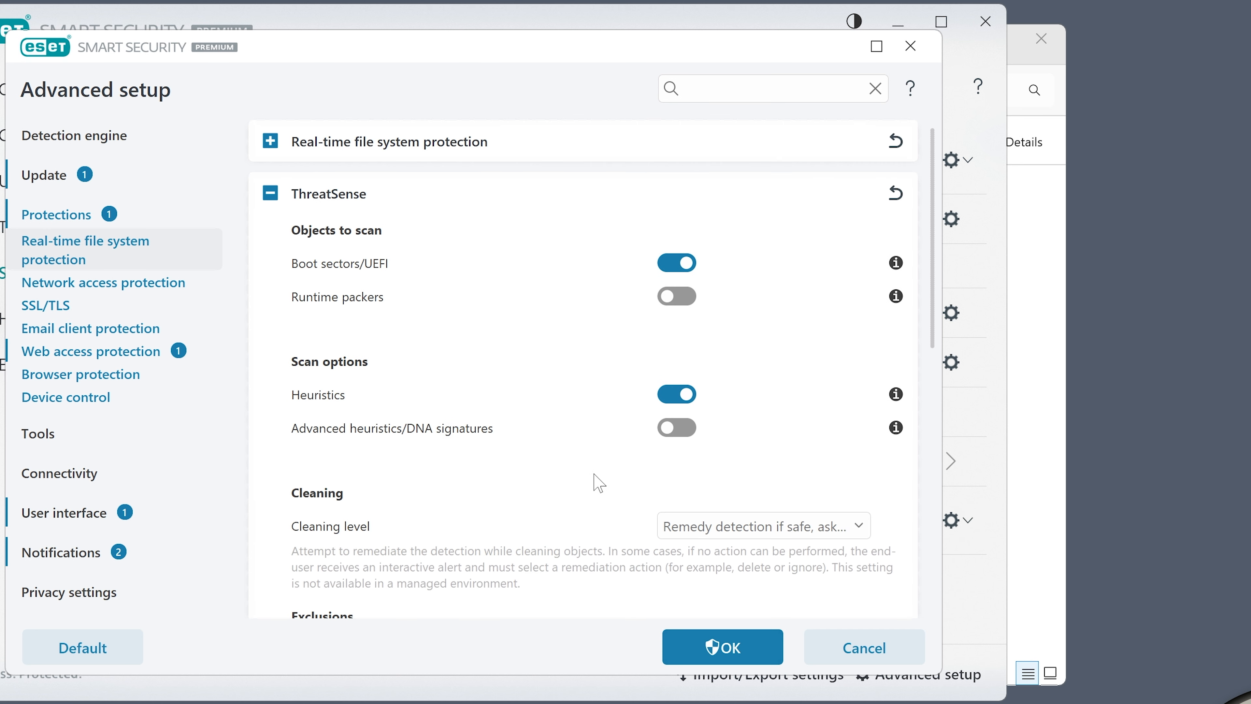
pyautogui.scroll(-8, 596, 482)
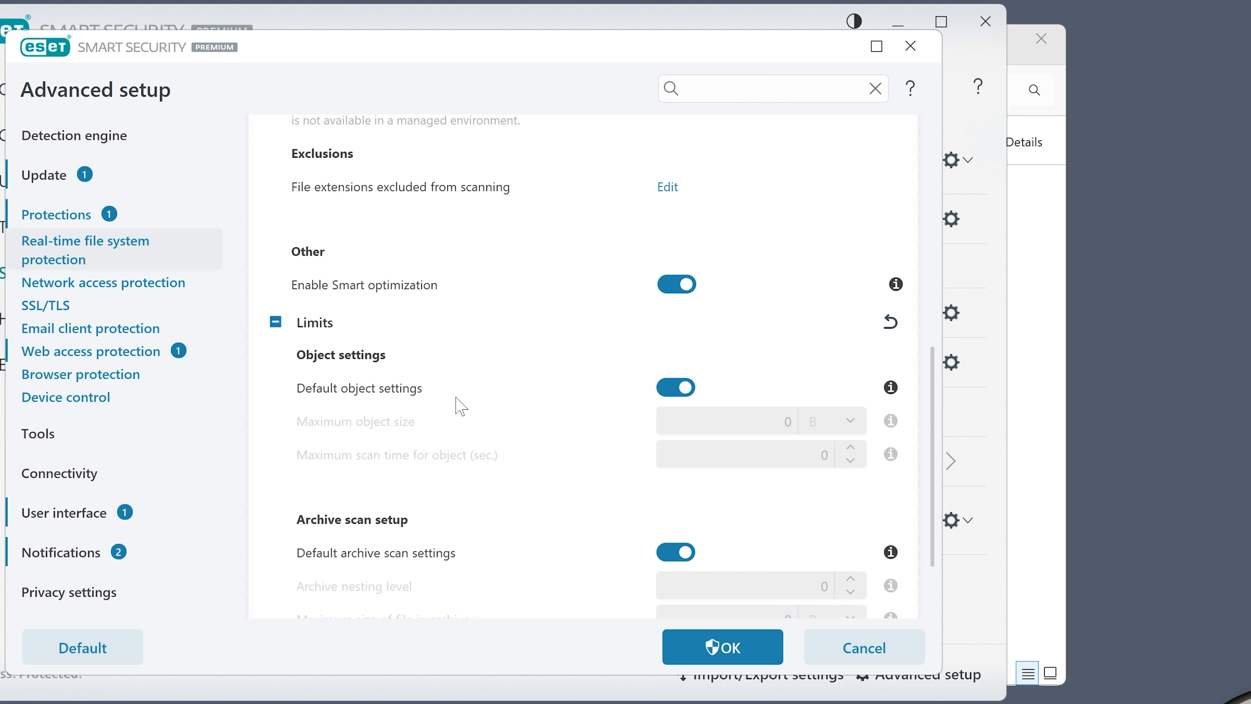
pyautogui.scroll(-1, 517, 414)
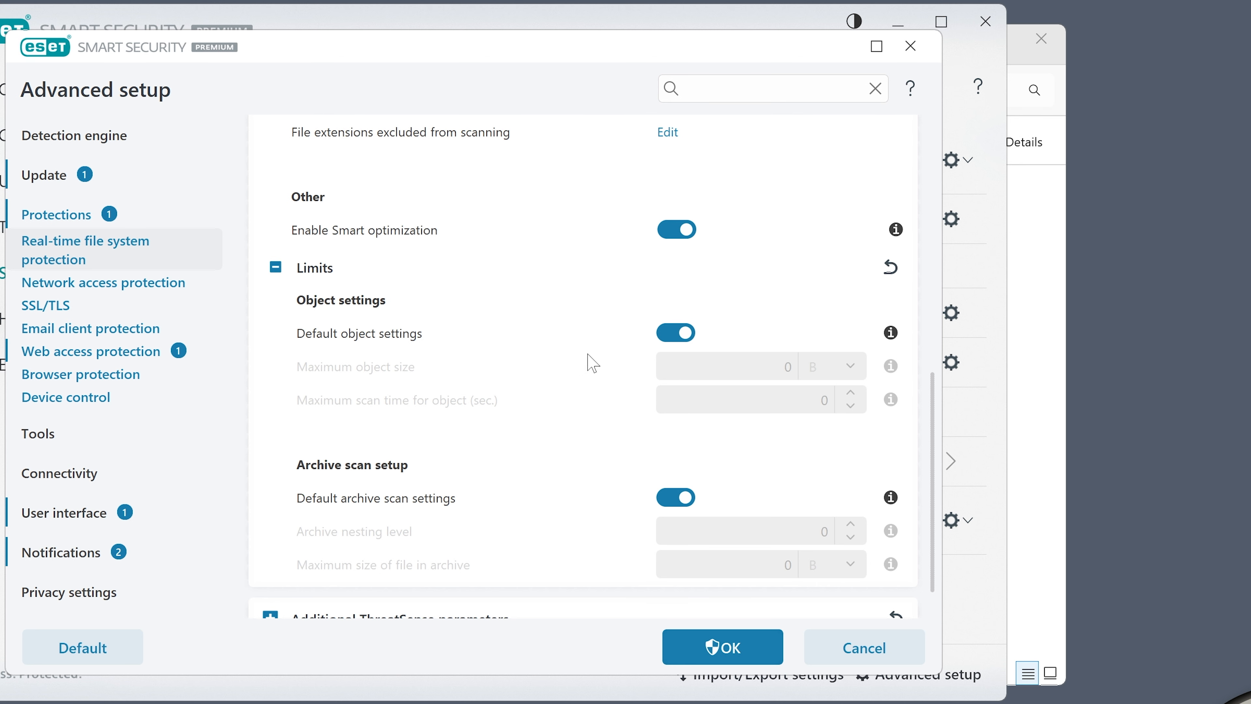
pyautogui.click(276, 267)
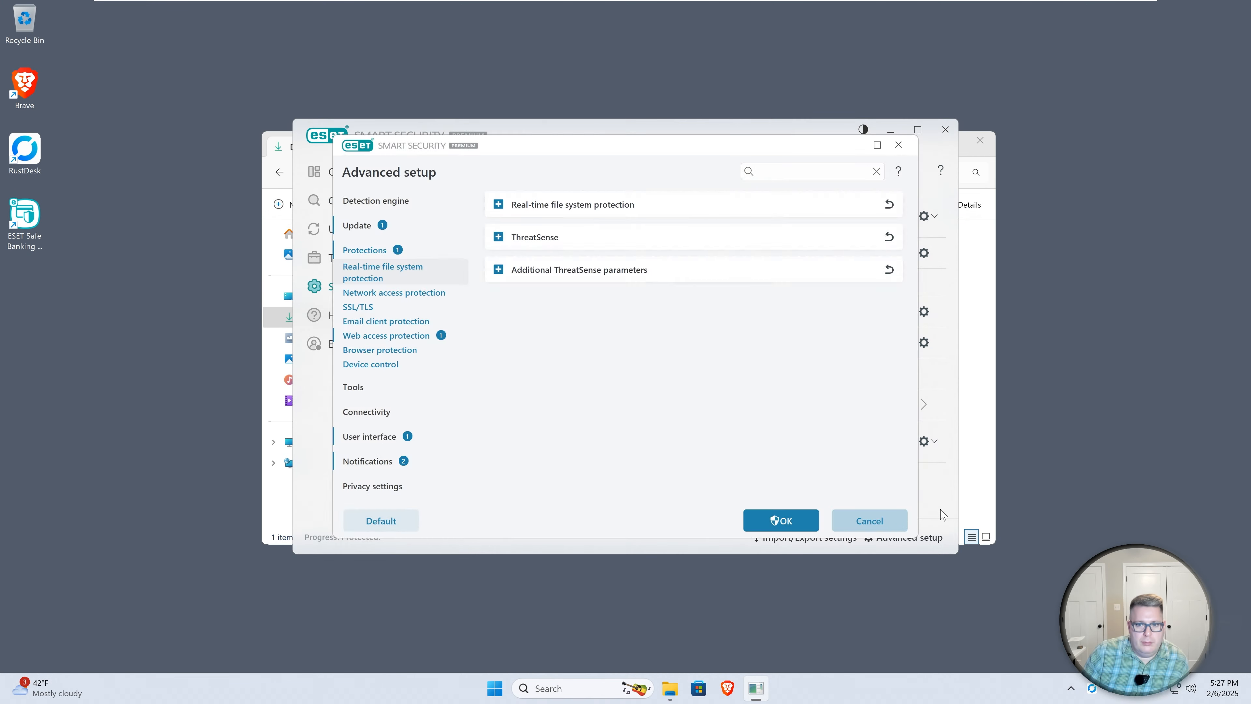
pyautogui.click(887, 521)
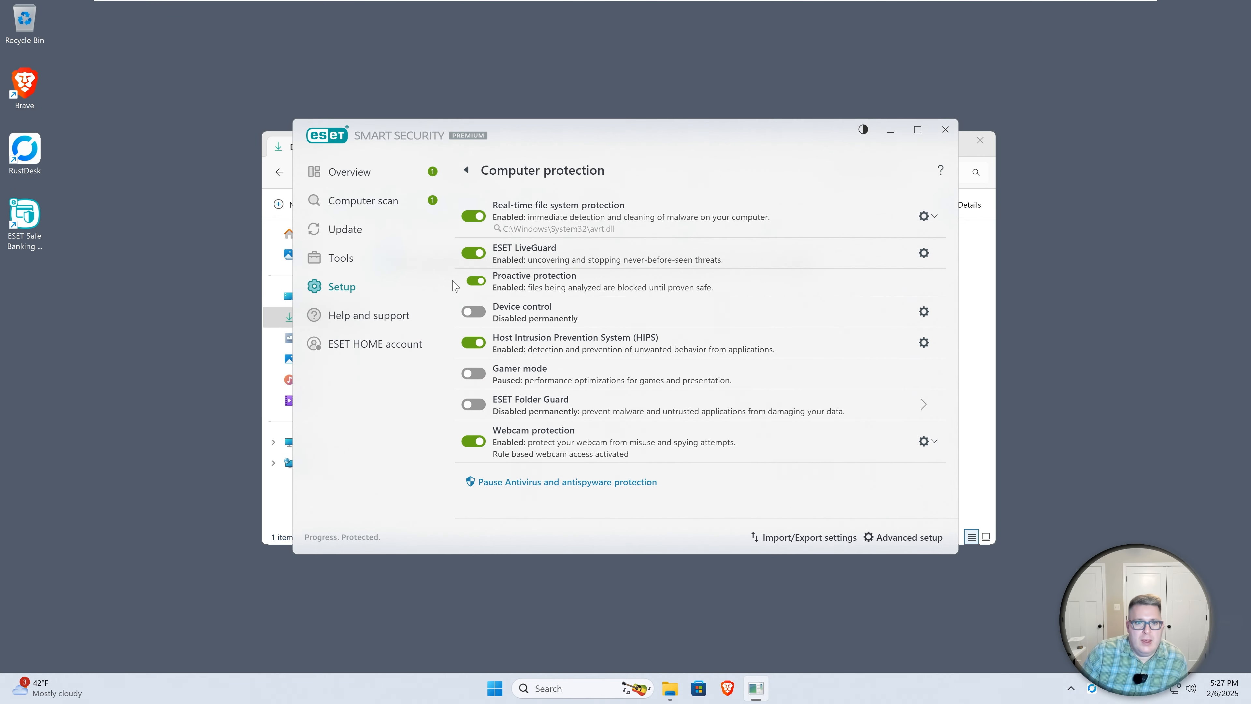
# Open the ESET LiveGuard settings
pyautogui.click(924, 253)
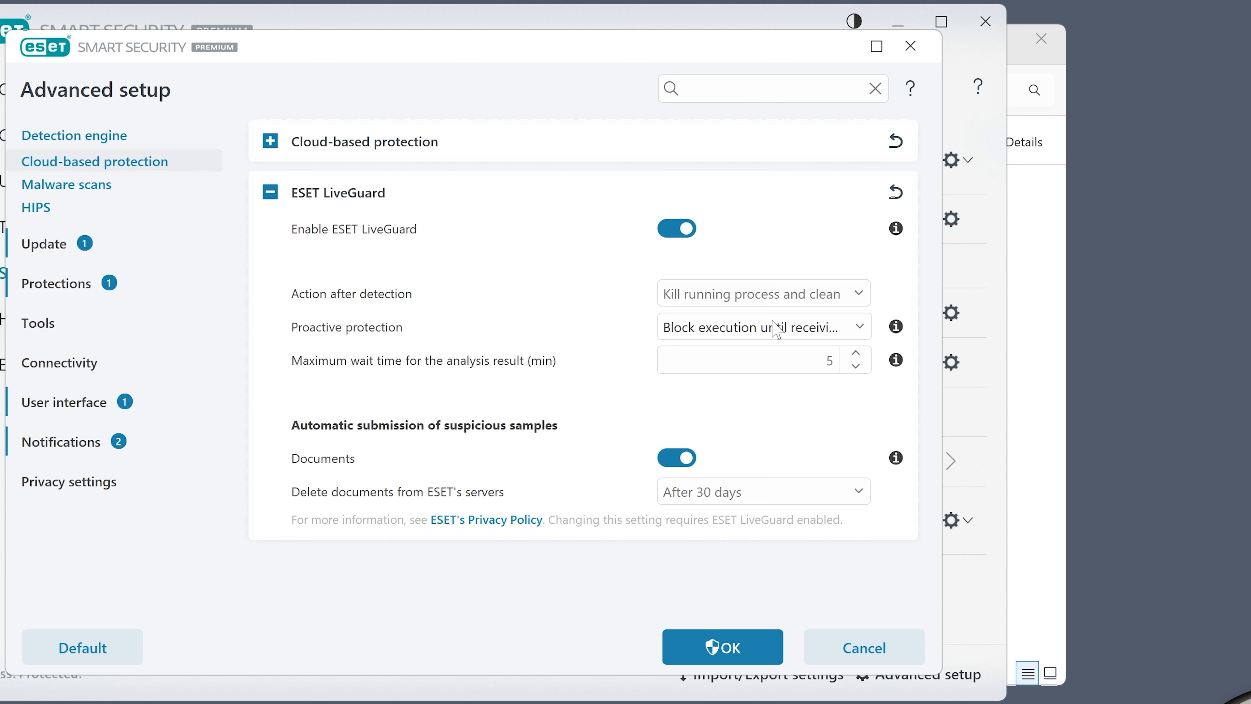
# Review the ESET LiveGuard choices for action after detection and proactive protection without changing them
pyautogui.click(763, 300)
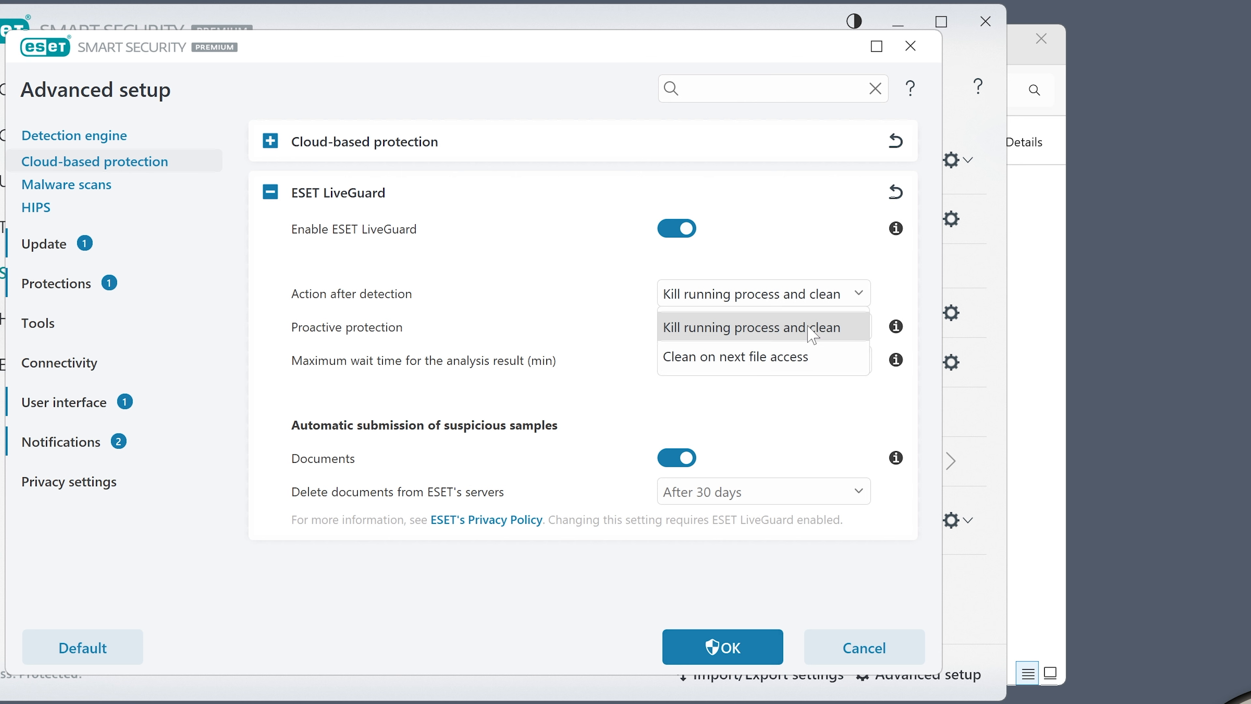
pyautogui.click(759, 262)
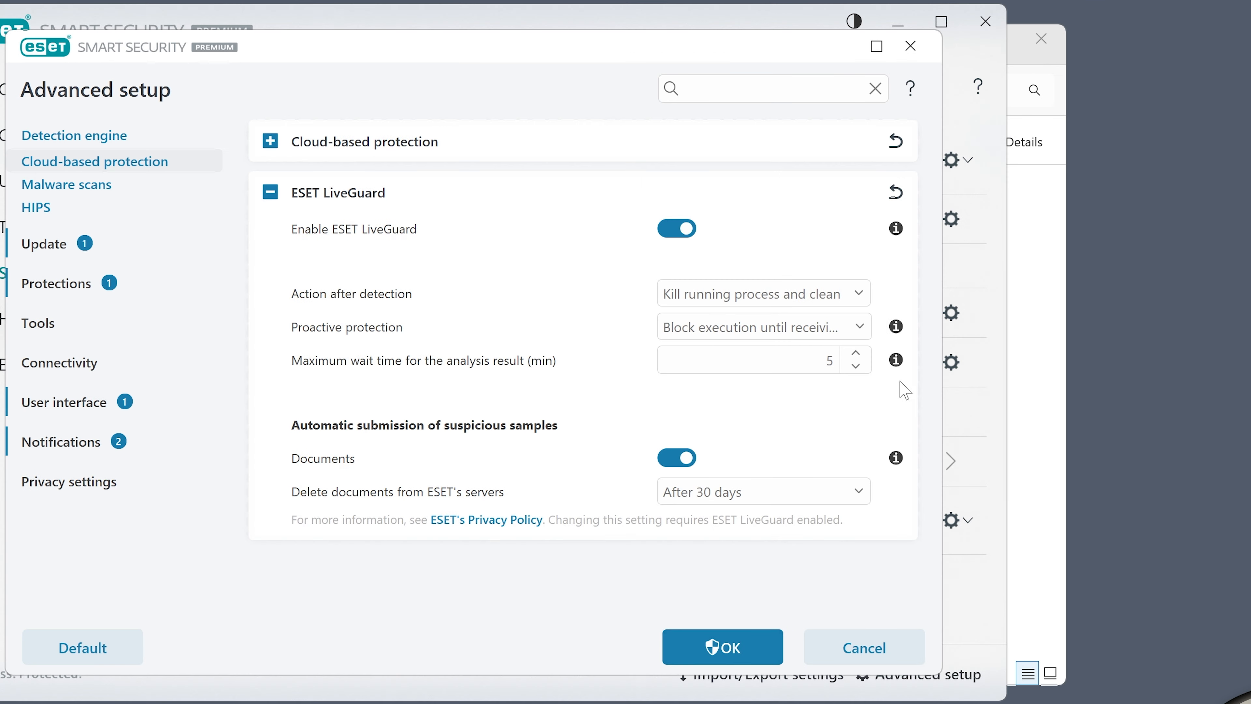
pyautogui.click(806, 328)
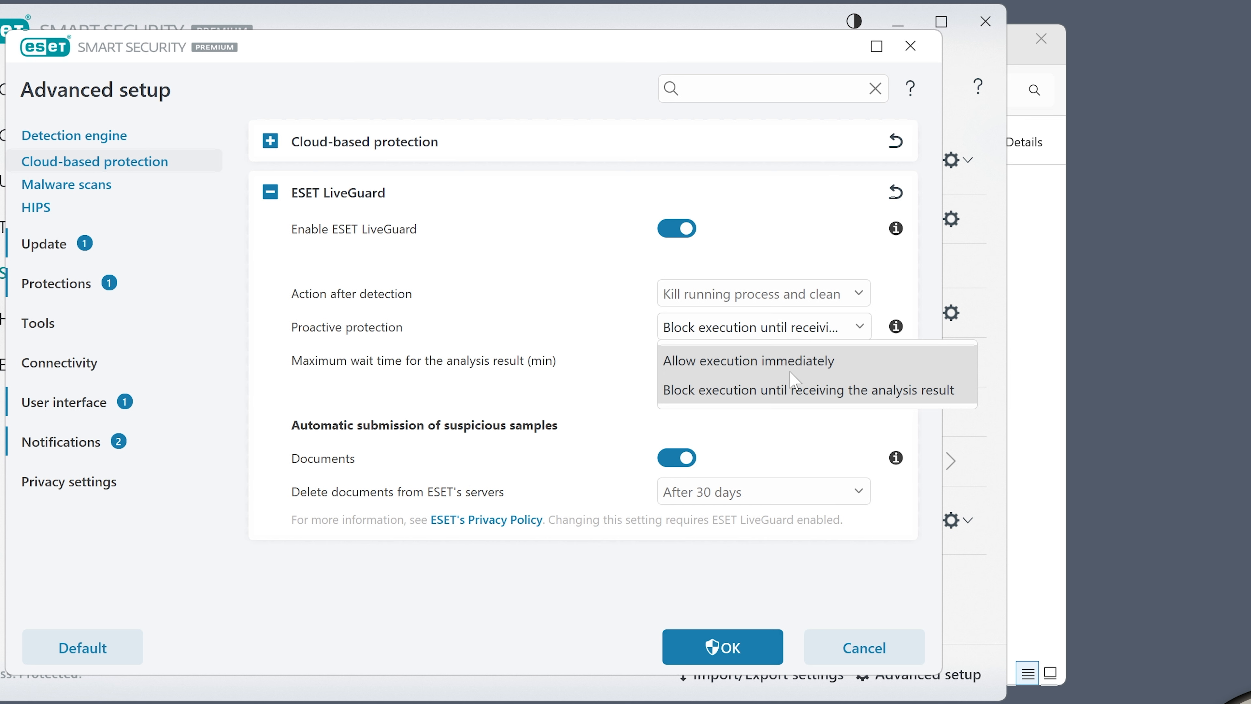
pyautogui.click(730, 392)
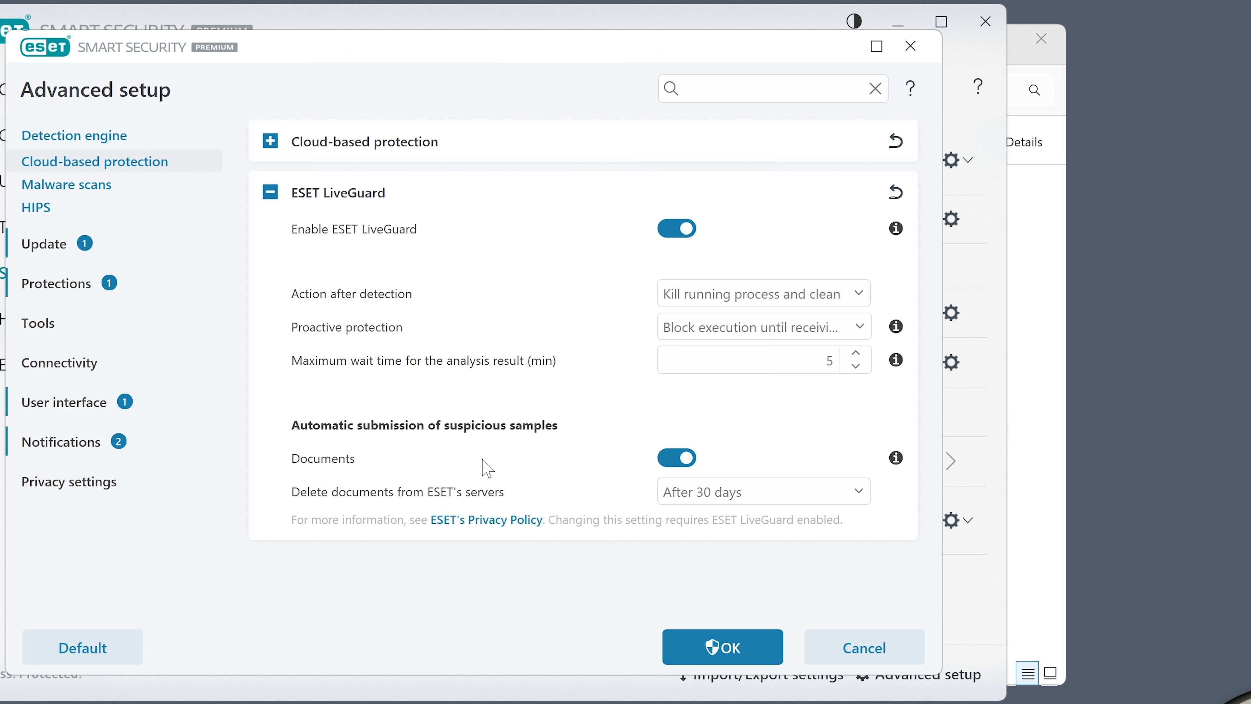
# Set LiveGuard to delete documents from ESET's servers immediately after analysis, then expand the Cloud-based protection section
pyautogui.moveTo(901, 464)
pyautogui.click(860, 503)
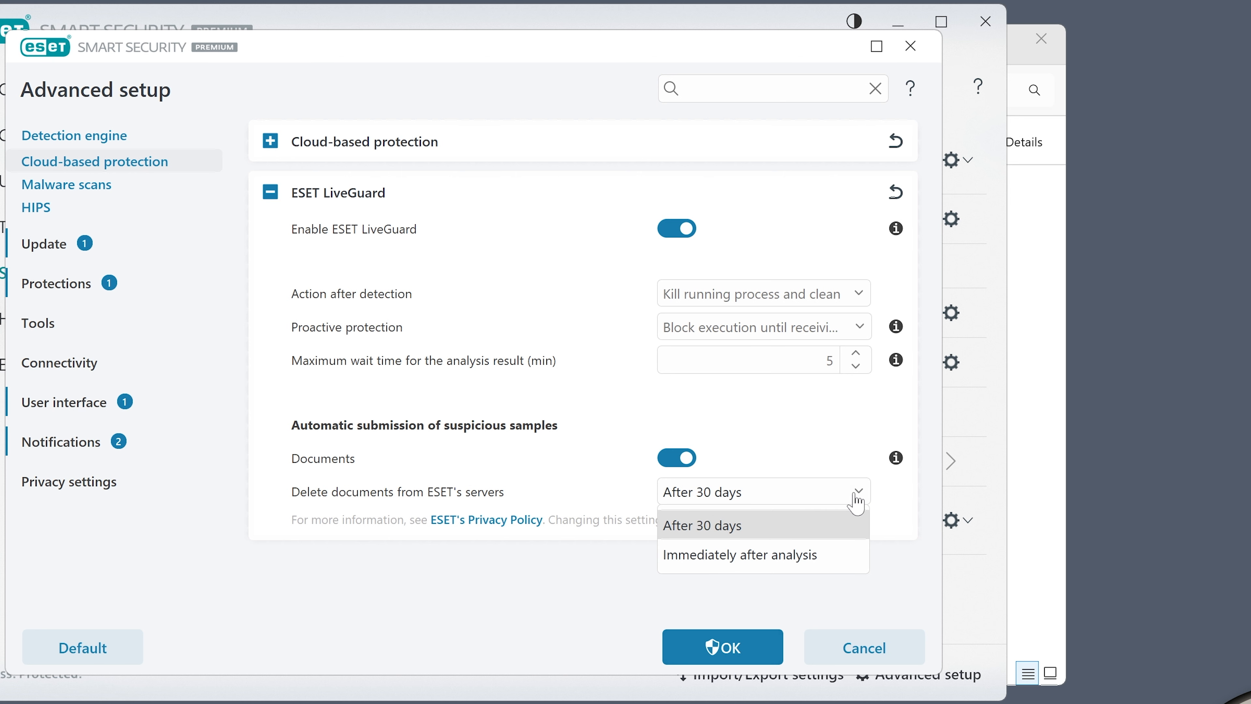
pyautogui.click(761, 562)
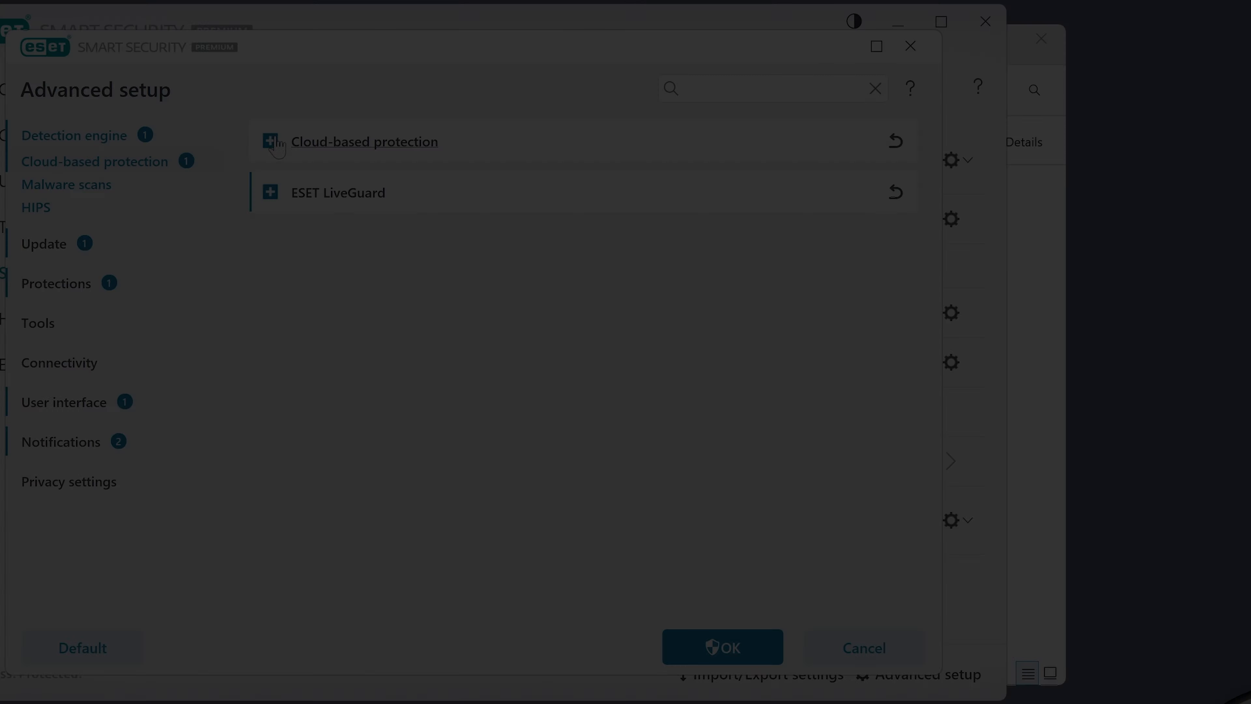
pyautogui.click(320, 146)
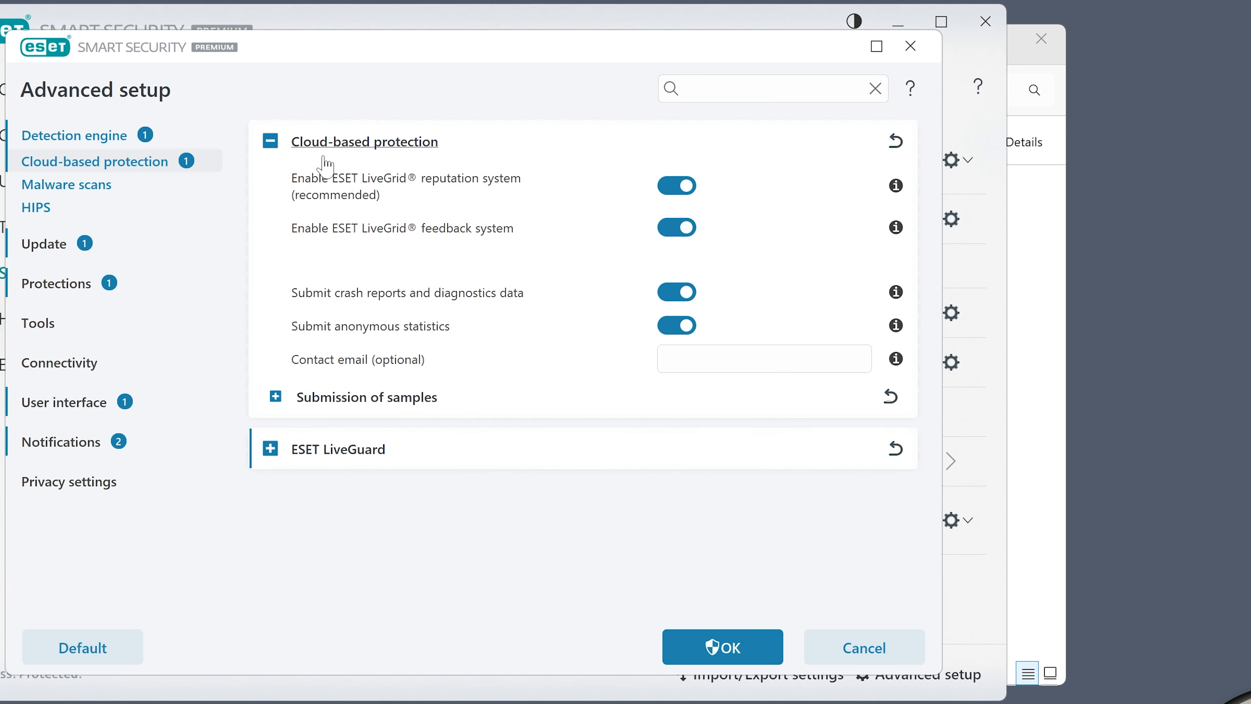
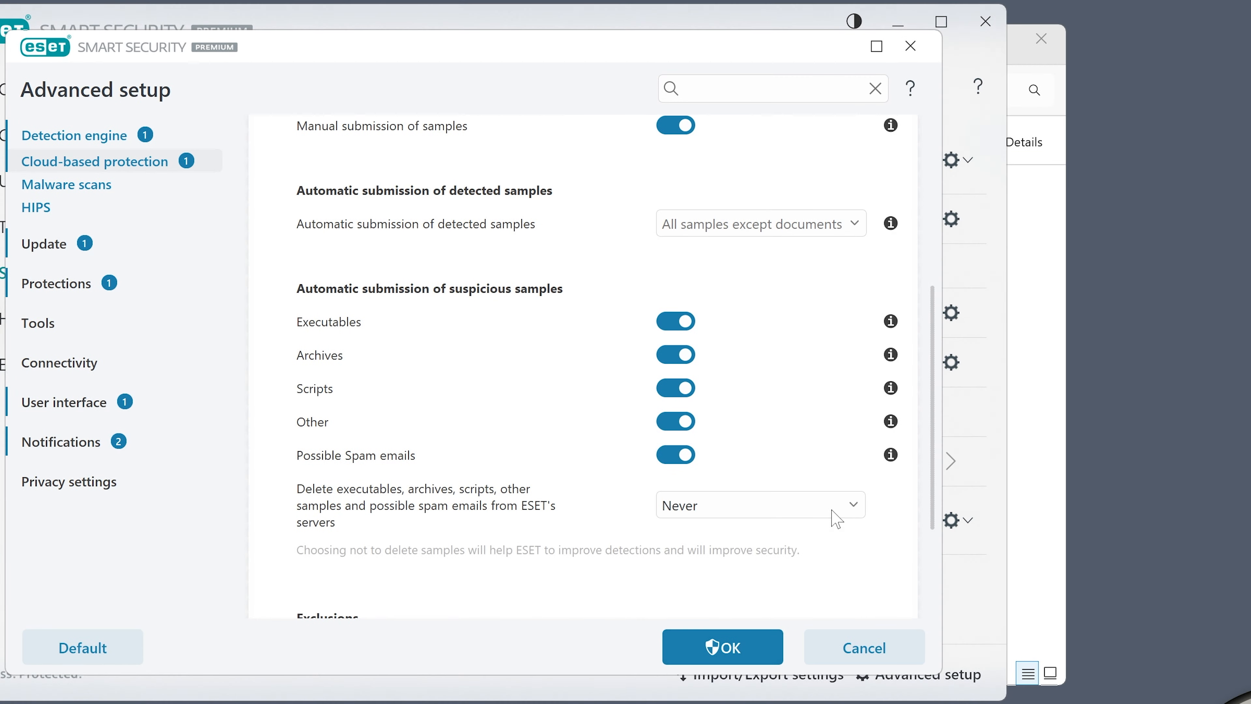
# Set cloud-based protection to delete samples from ESET's servers immediately after analysis, save the settings and approve the elevation prompt
pyautogui.click(840, 515)
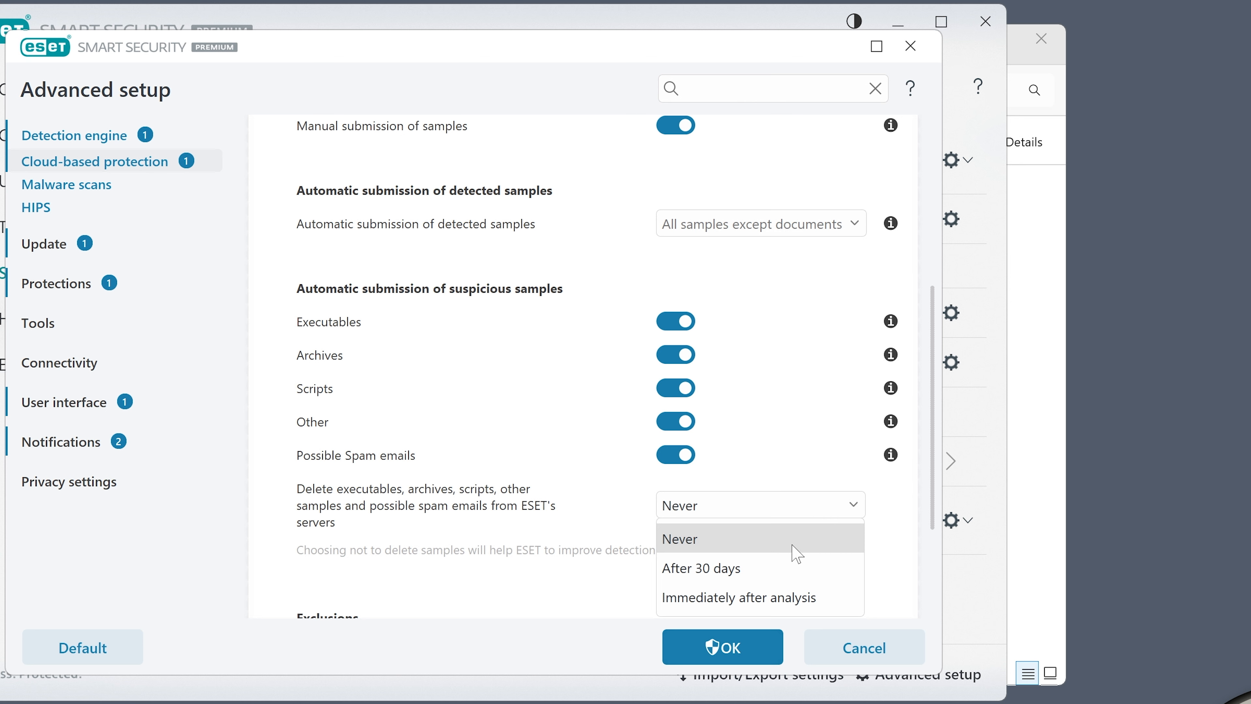
pyautogui.click(733, 597)
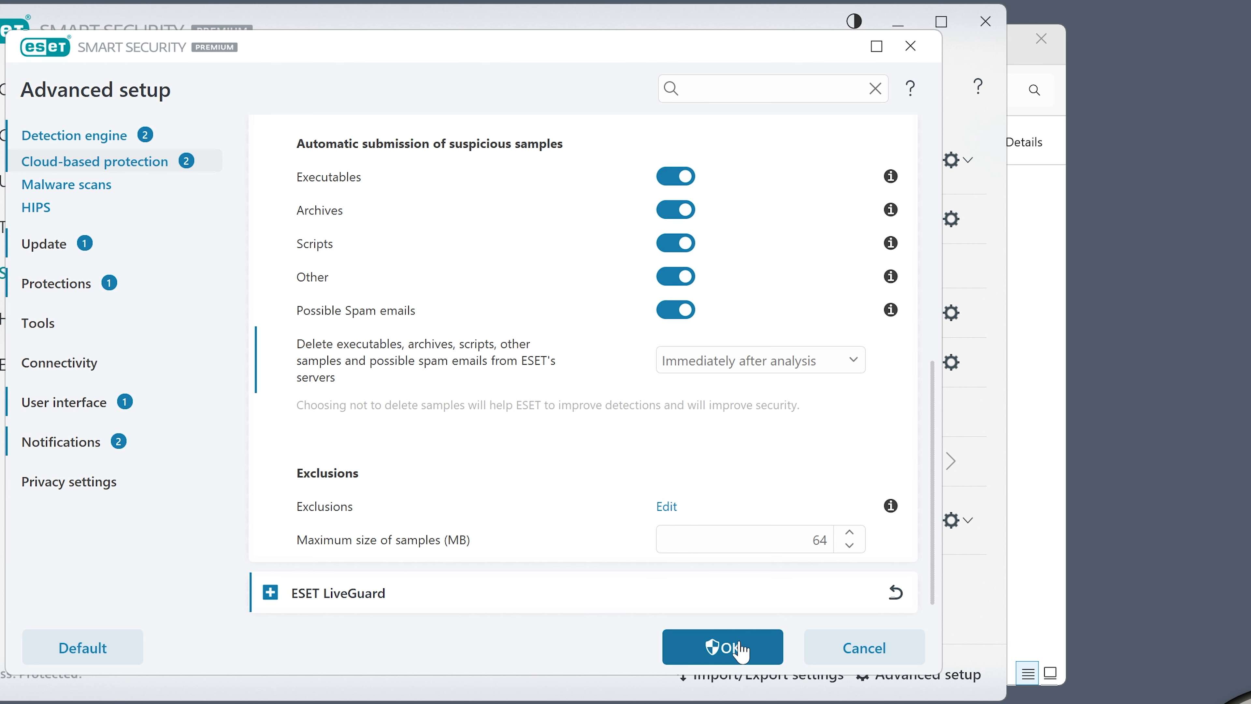
pyautogui.click(716, 650)
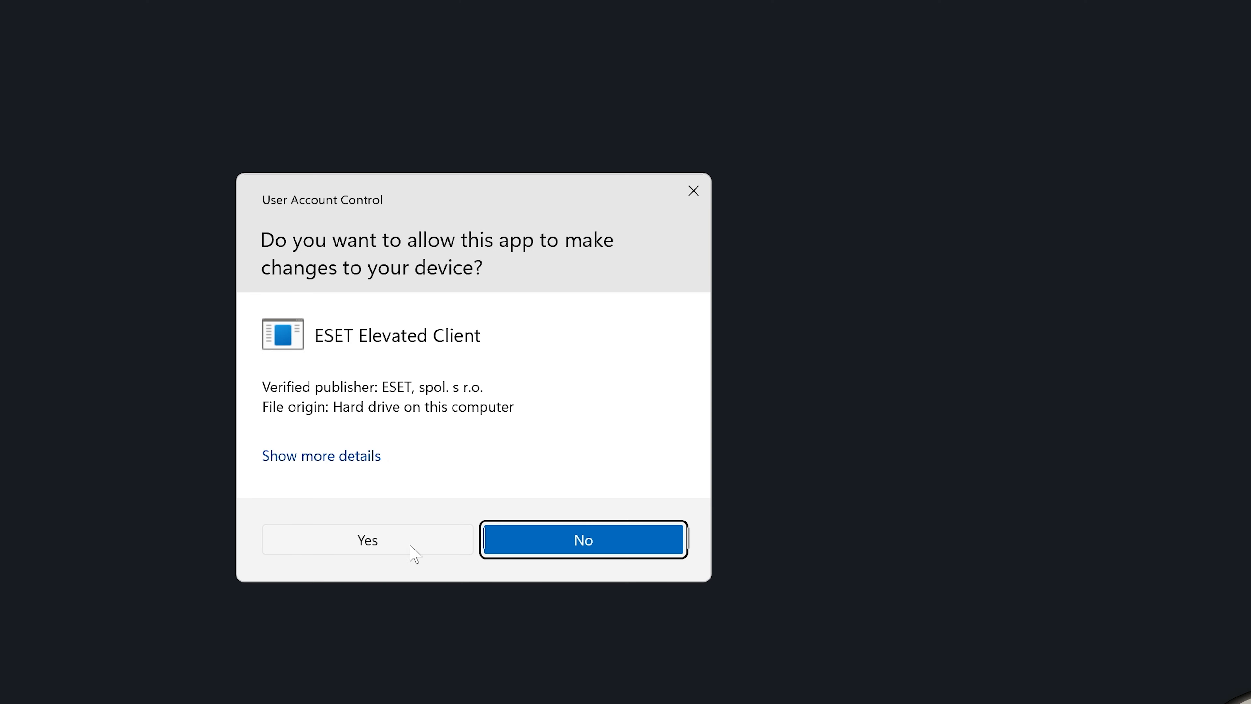
pyautogui.click(393, 545)
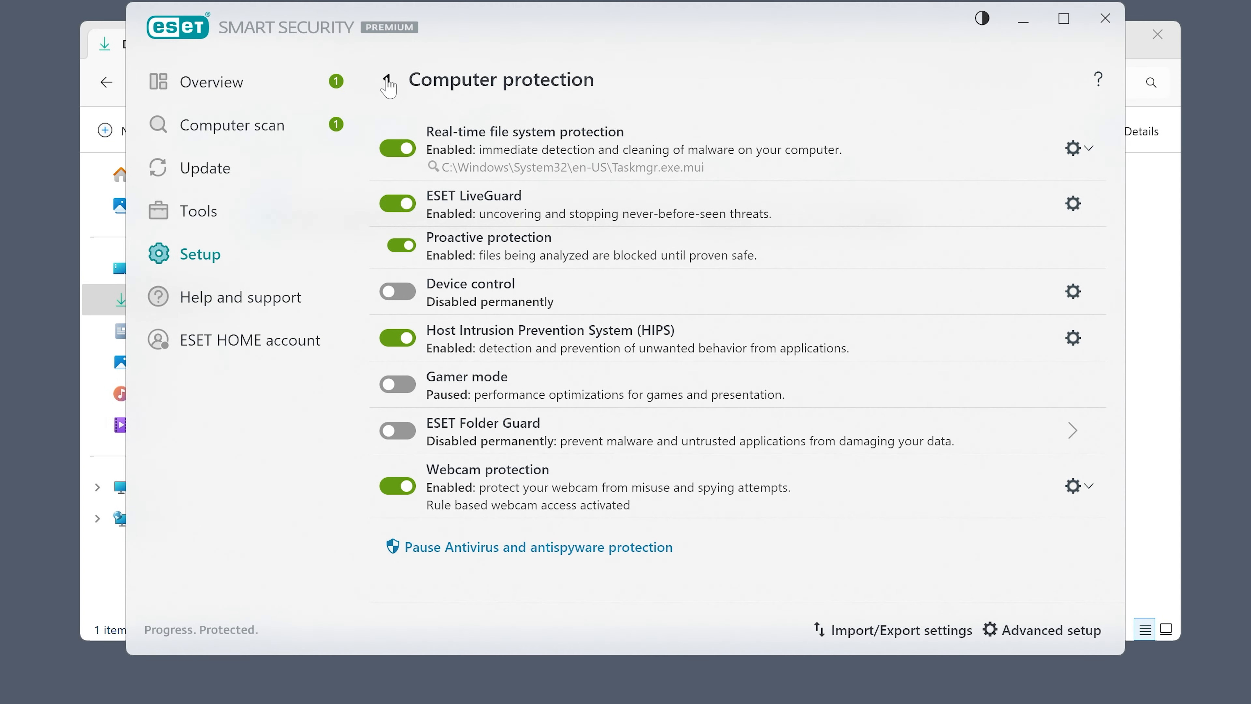
# Reopen Advanced setup and review the Detection engine's performance and detection exclusion lists without adding any
pyautogui.click(467, 171)
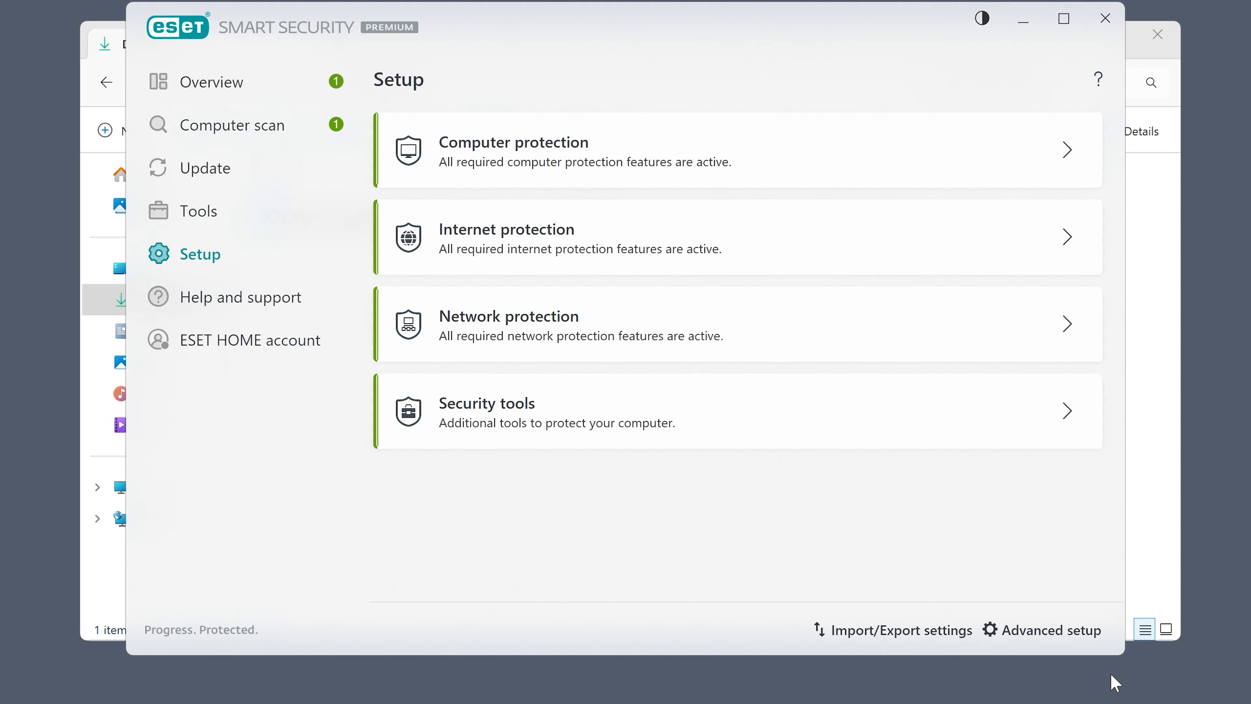
pyautogui.click(1061, 630)
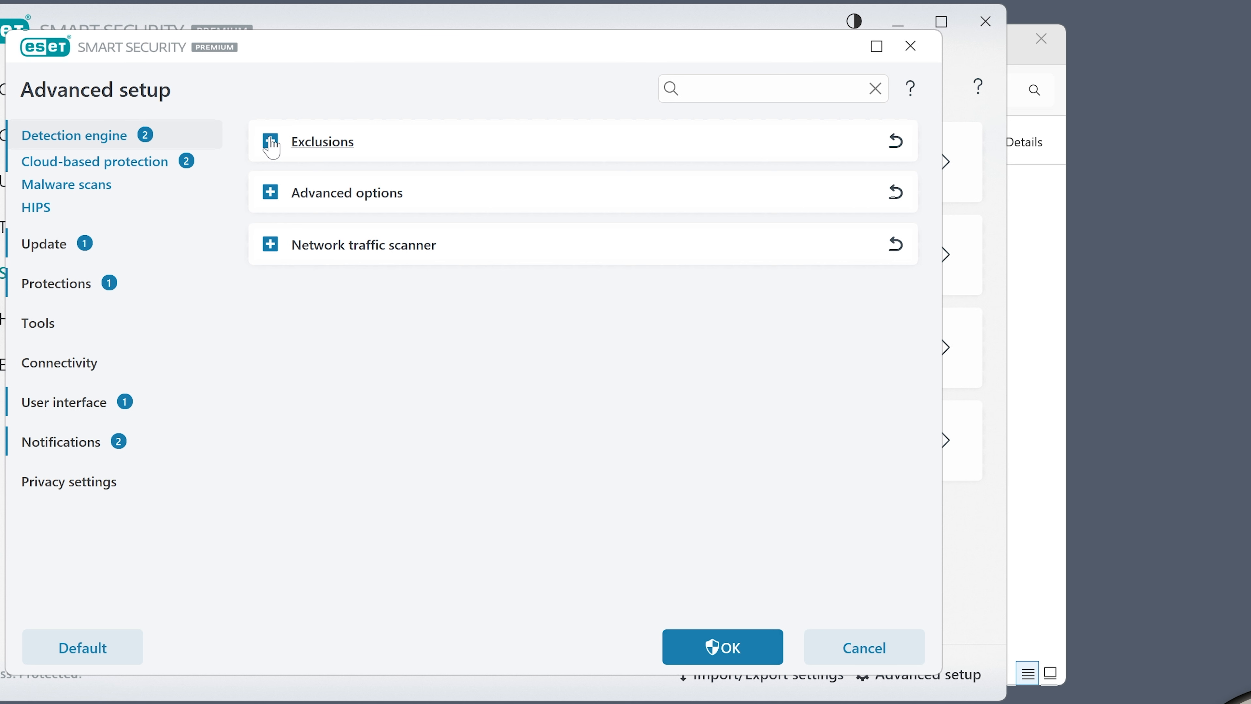
pyautogui.click(271, 143)
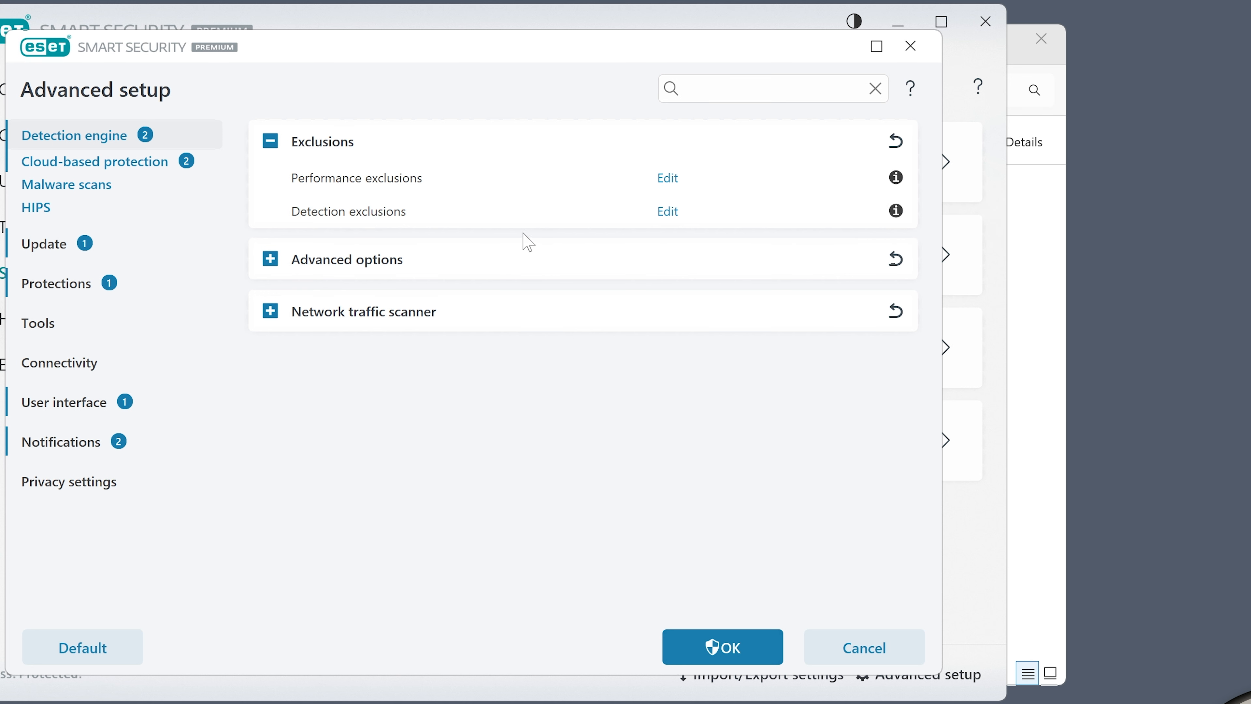
pyautogui.click(668, 212)
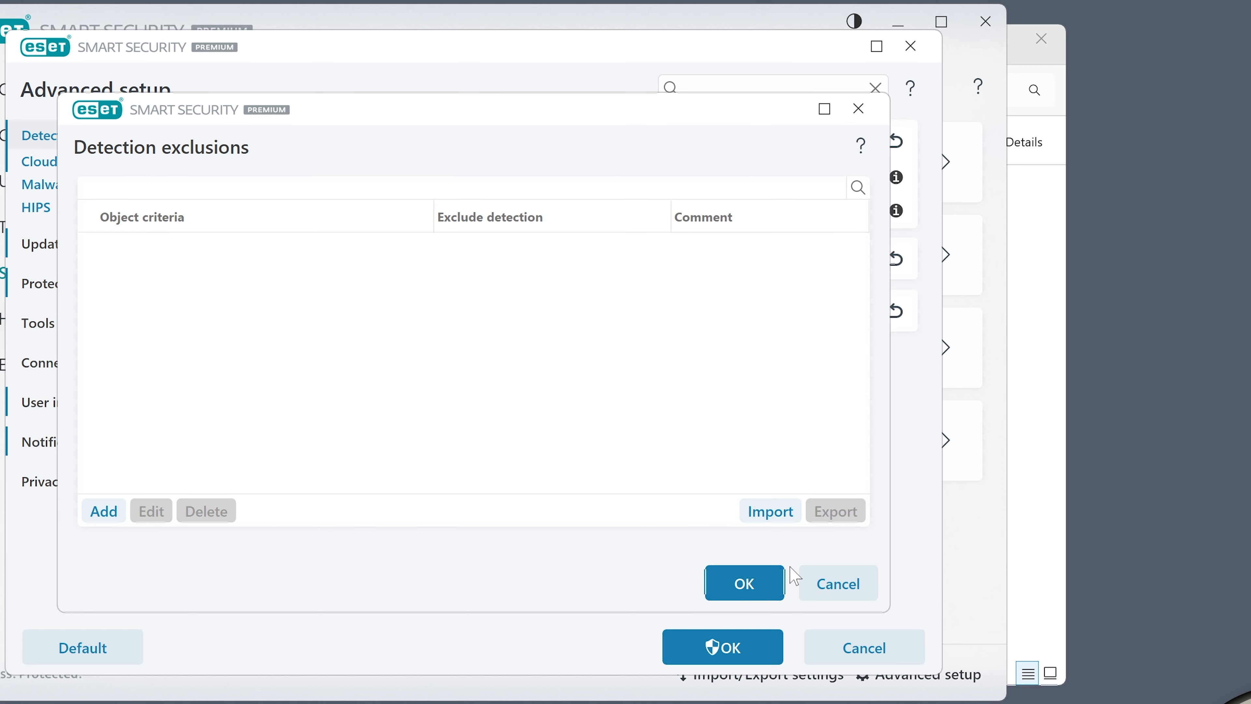
pyautogui.click(837, 581)
pyautogui.click(668, 178)
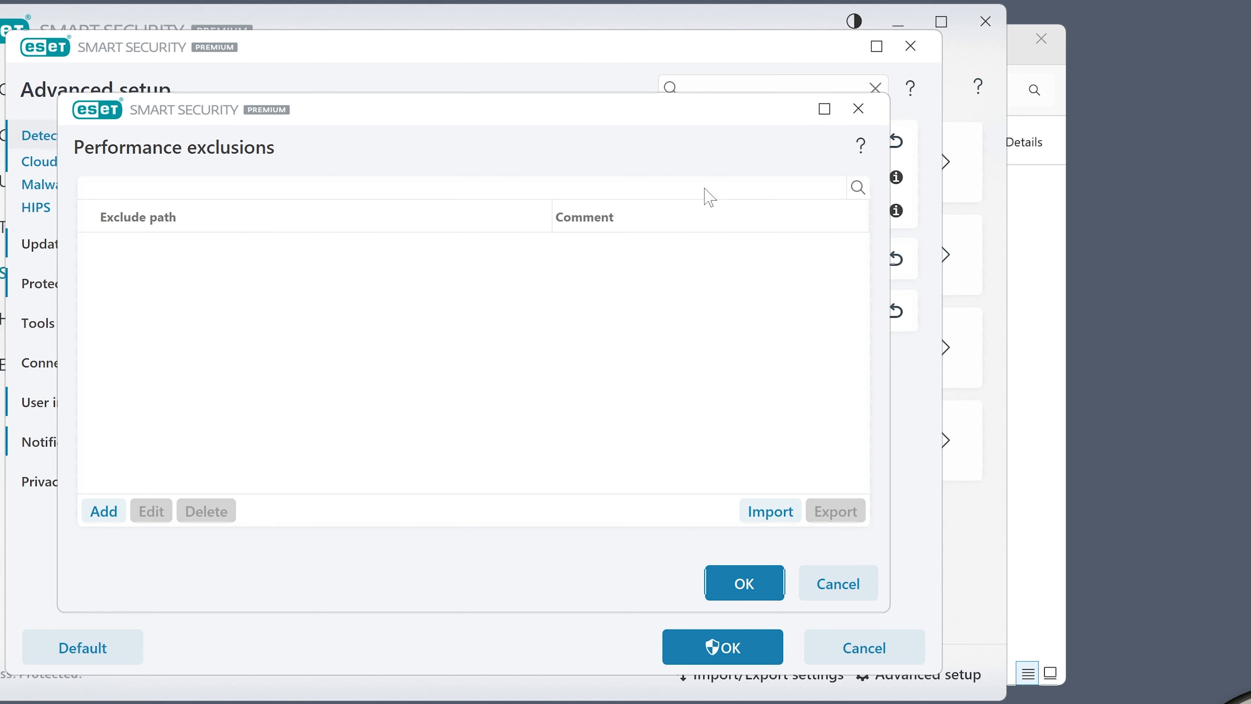
pyautogui.click(832, 589)
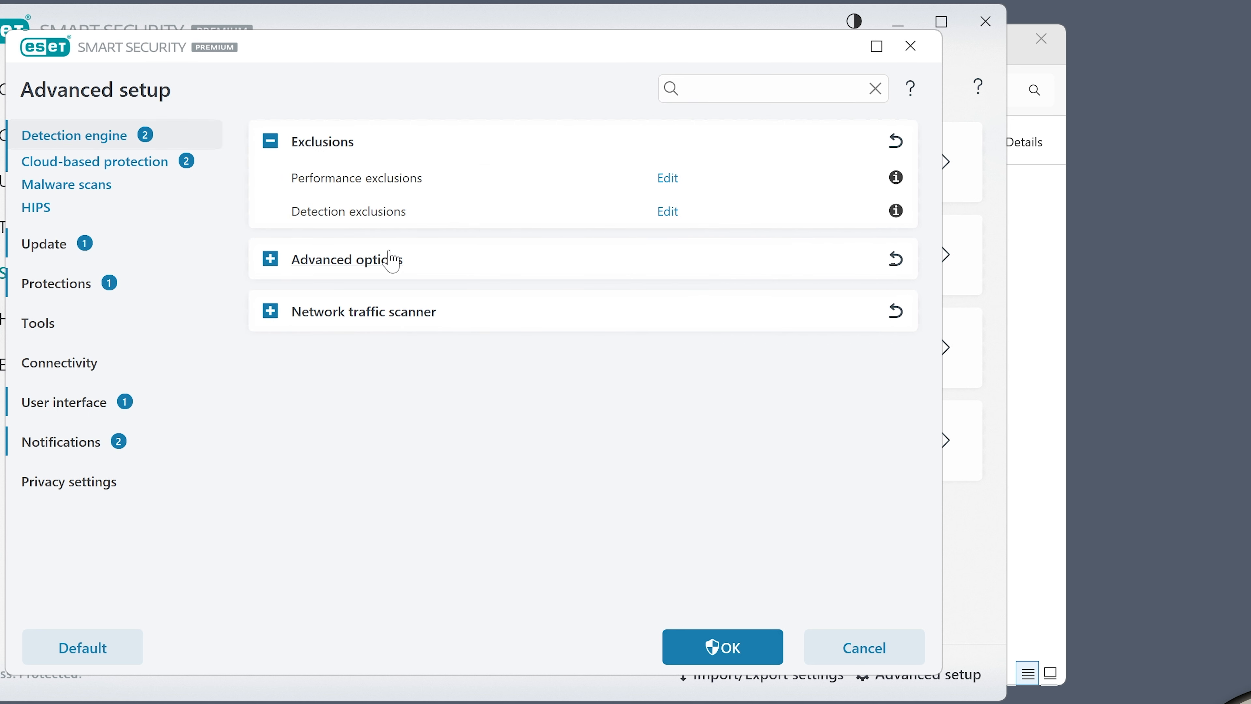
# Expand and review the AMSI advanced options and the Network traffic scanner setting
pyautogui.click(271, 258)
pyautogui.moveTo(896, 233)
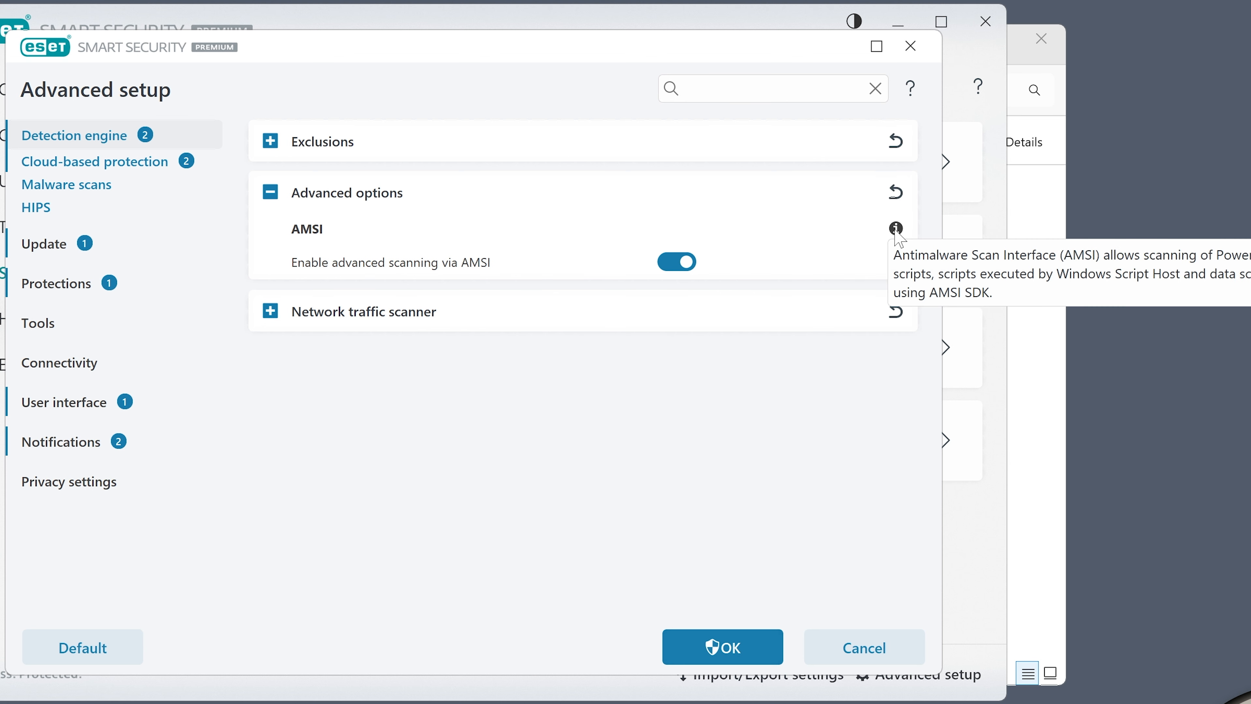
pyautogui.click(271, 311)
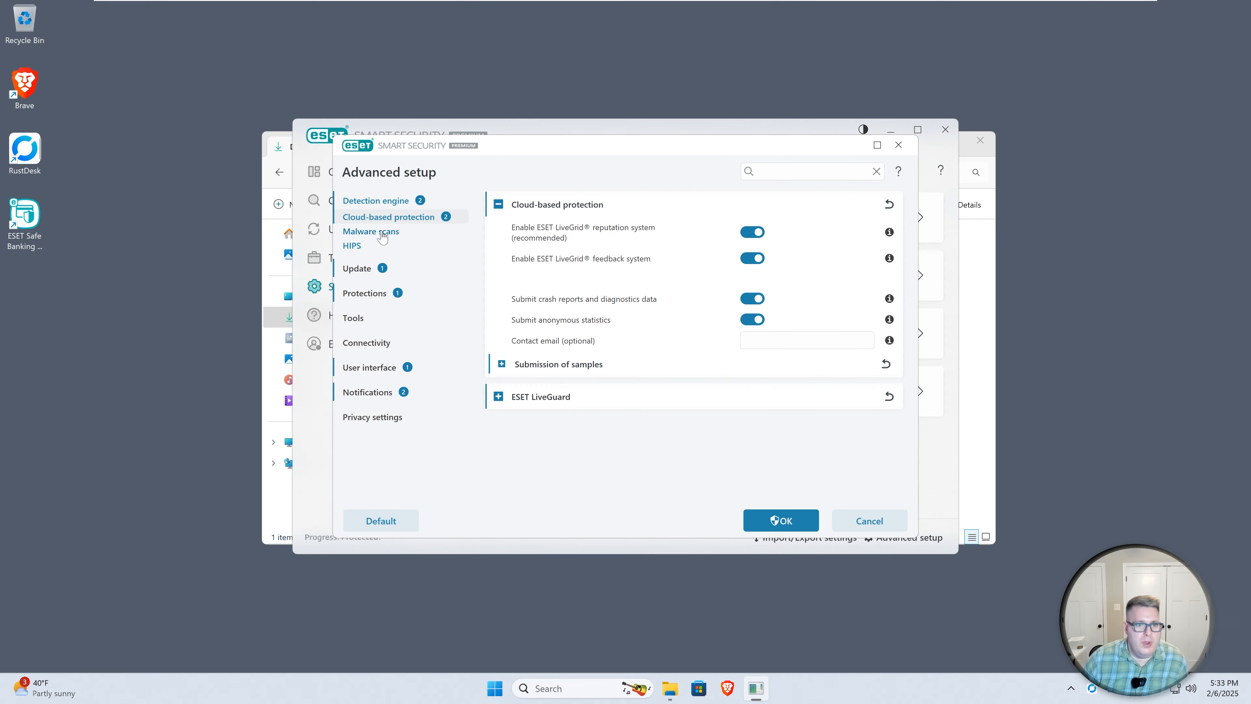
# Open Malware scans and review the on-demand scan profiles, the profile list and the scan targets without changes
pyautogui.click(409, 232)
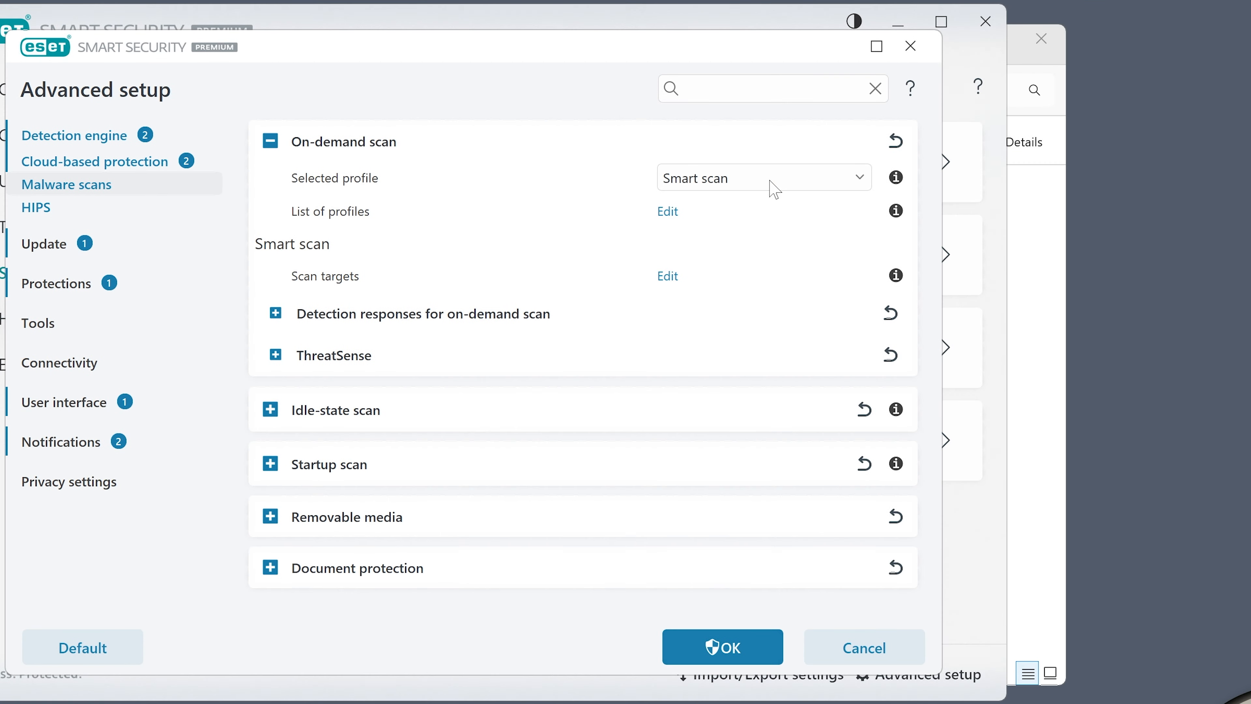
pyautogui.click(855, 180)
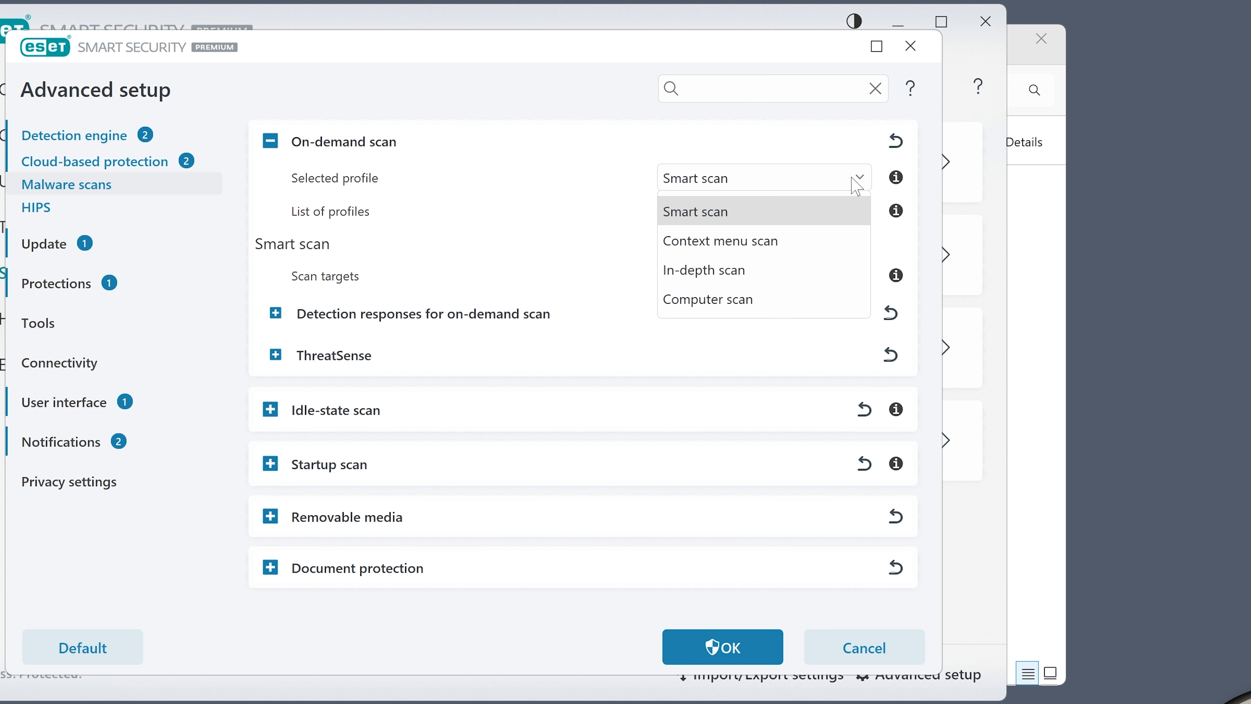
pyautogui.click(738, 200)
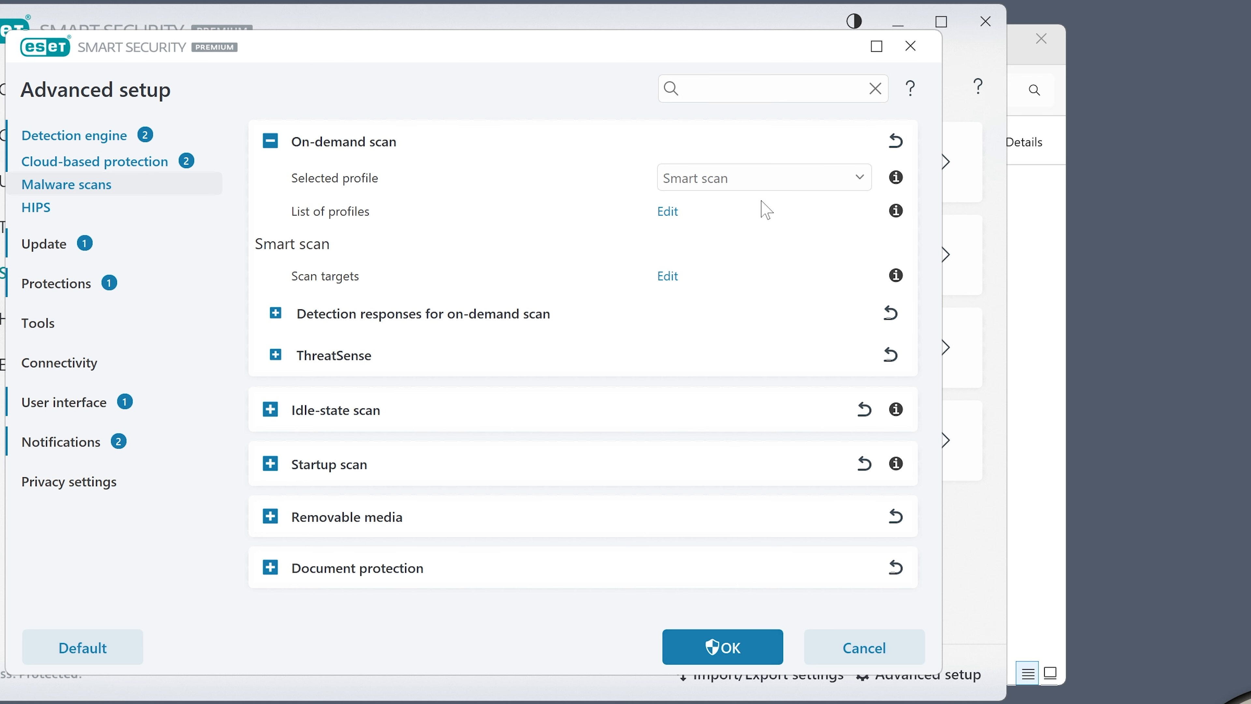
pyautogui.click(668, 212)
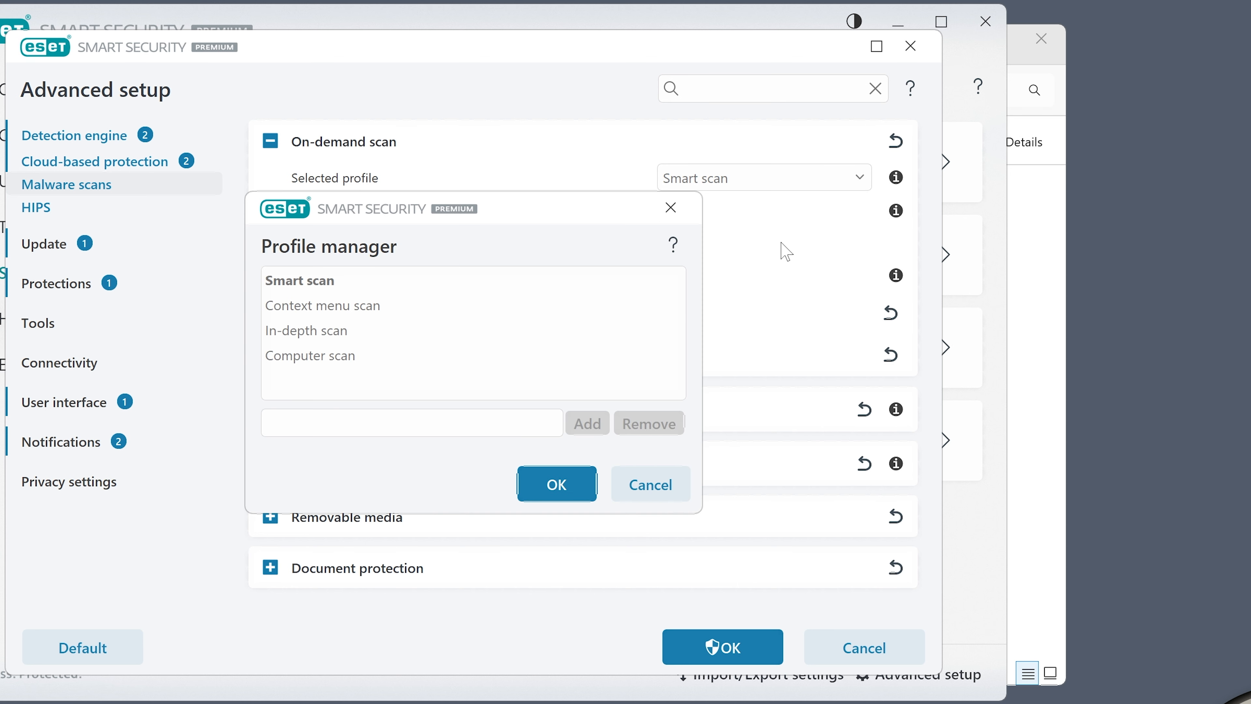
pyautogui.click(651, 488)
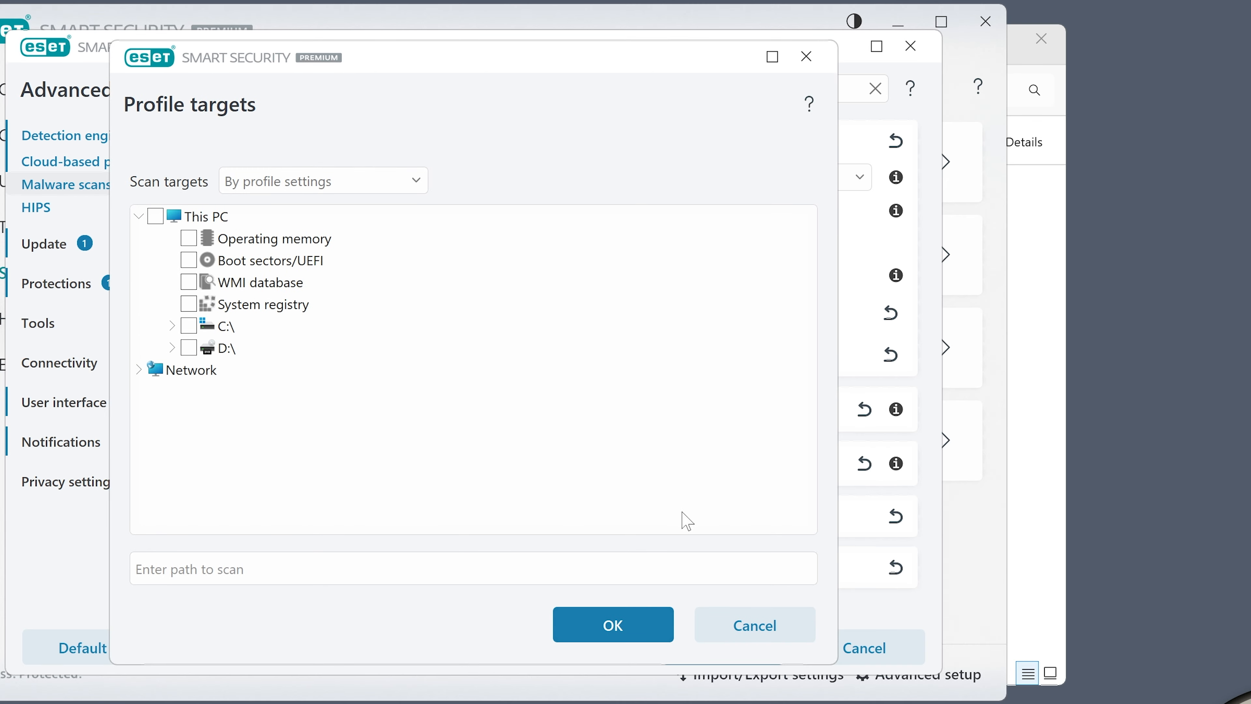
pyautogui.click(756, 629)
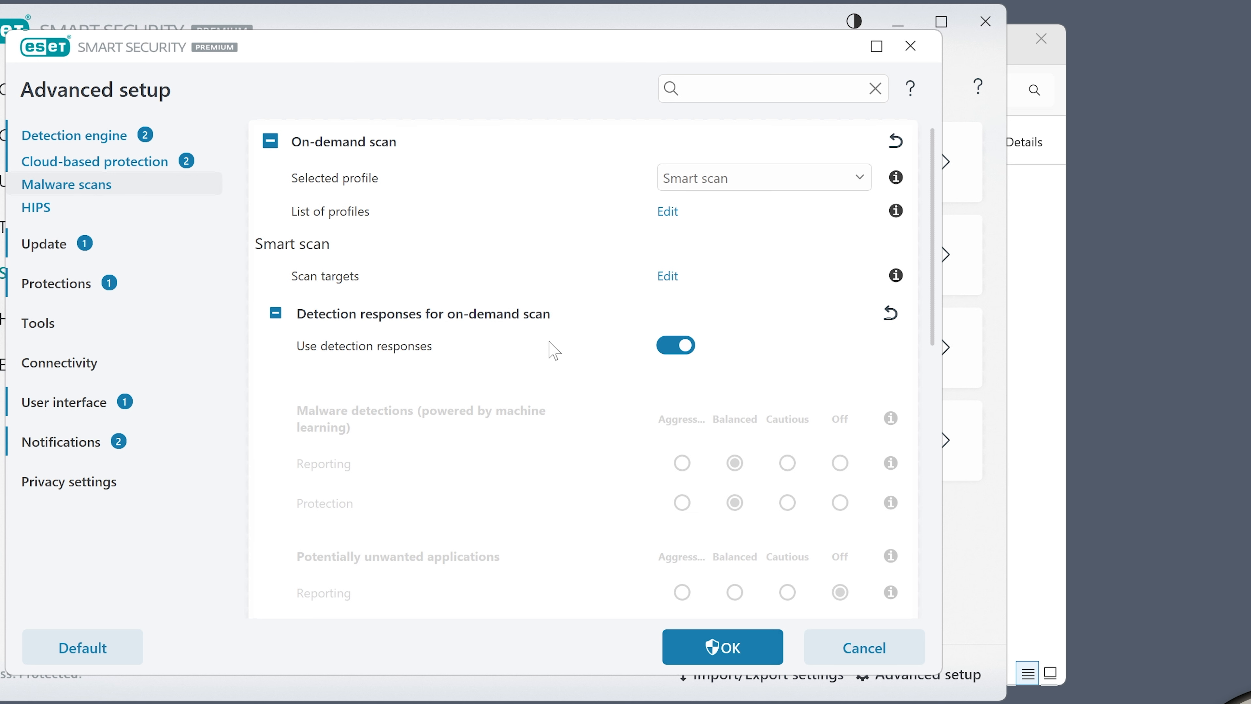
# Toggle the on-demand scan's Use detection responses option off and back on, then collapse the section
pyautogui.scroll(-4, 548, 365)
pyautogui.scroll(3, 551, 365)
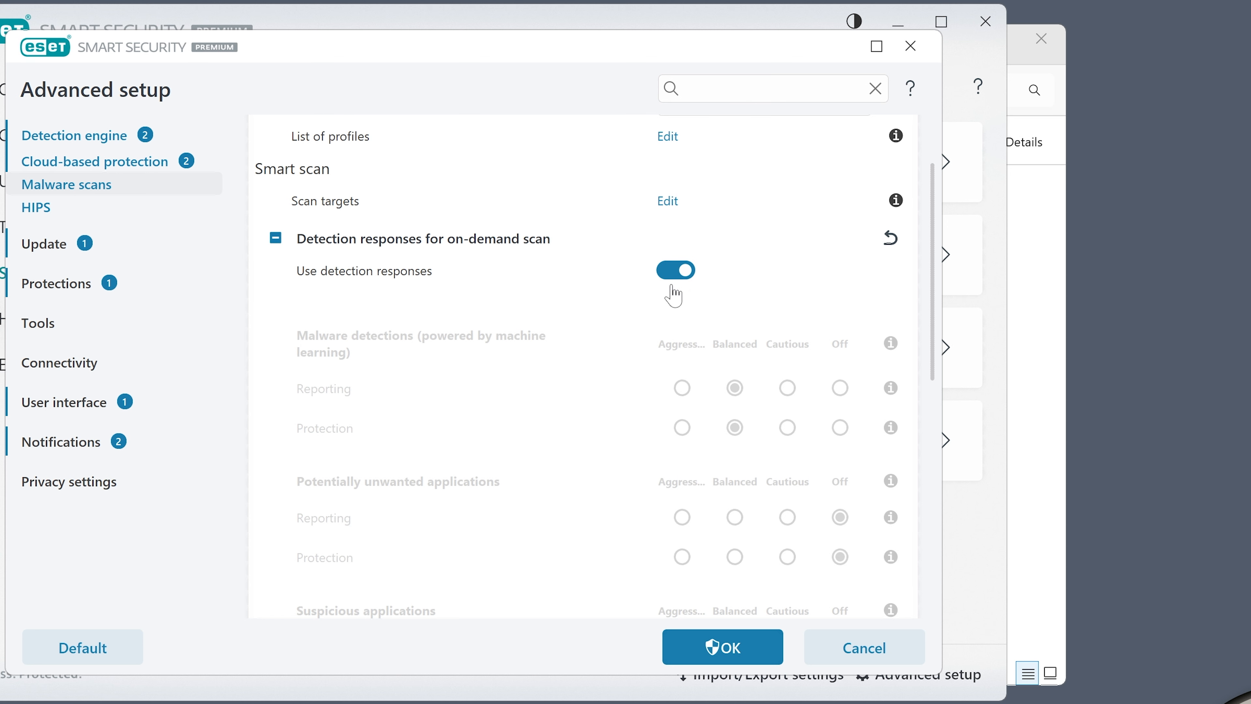
pyautogui.click(687, 273)
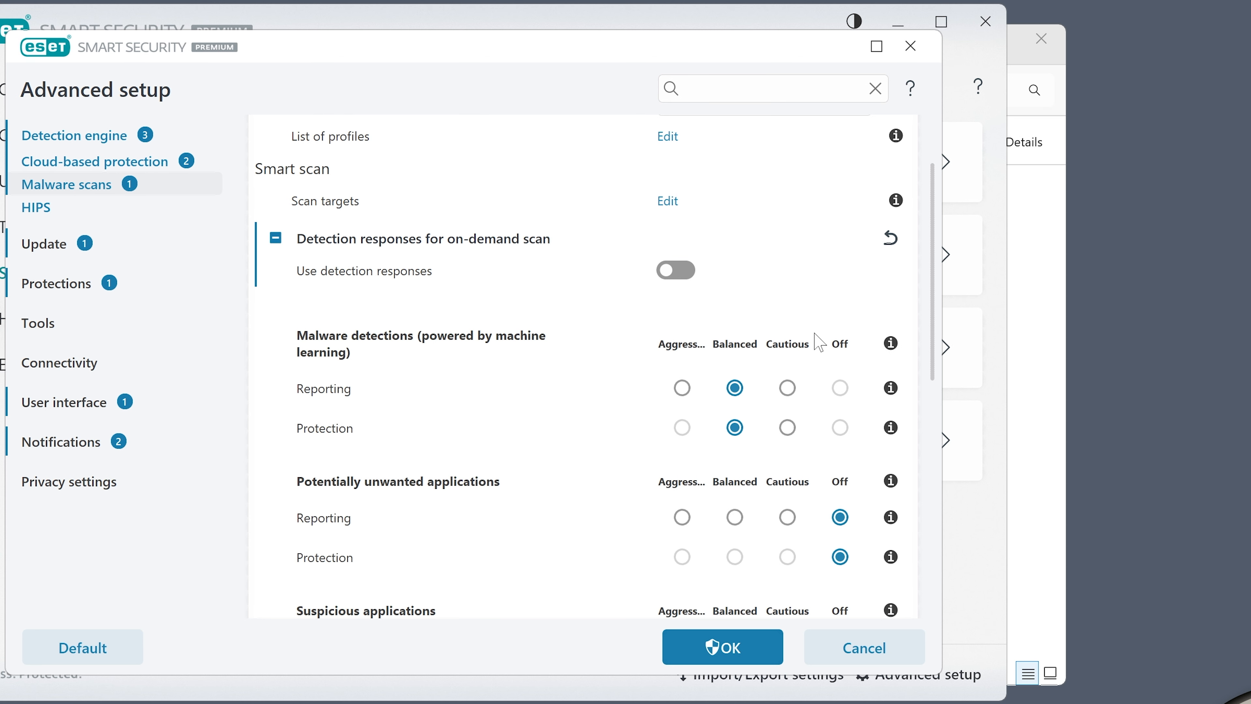
pyautogui.scroll(-9, 750, 385)
pyautogui.scroll(9, 748, 385)
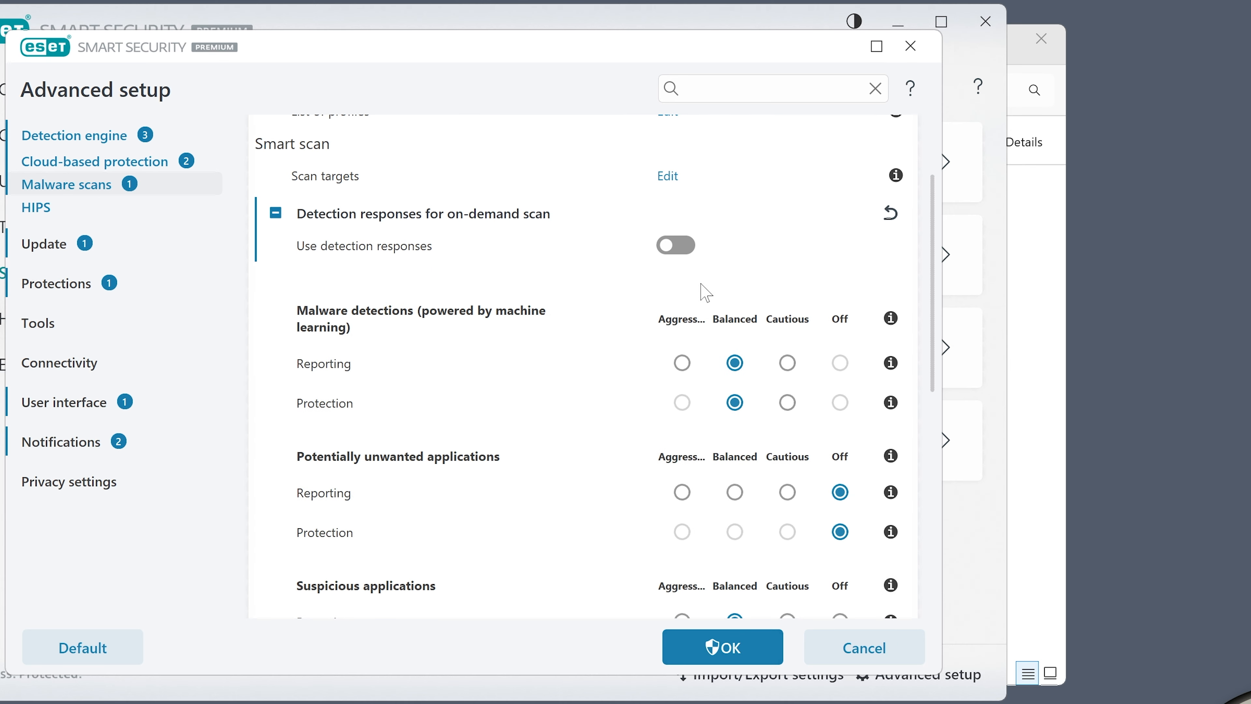
pyautogui.click(678, 246)
pyautogui.click(329, 219)
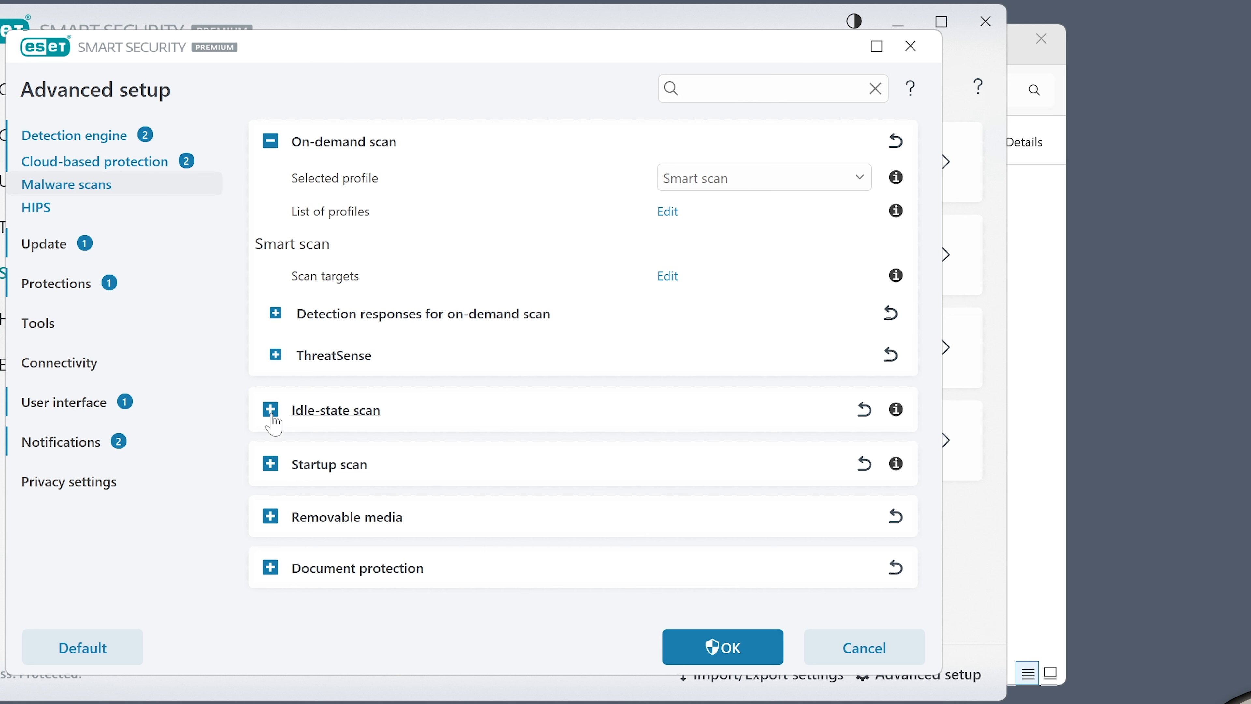
# Expand Idle-state scan and switch idle-state scanning on and back off
pyautogui.click(270, 412)
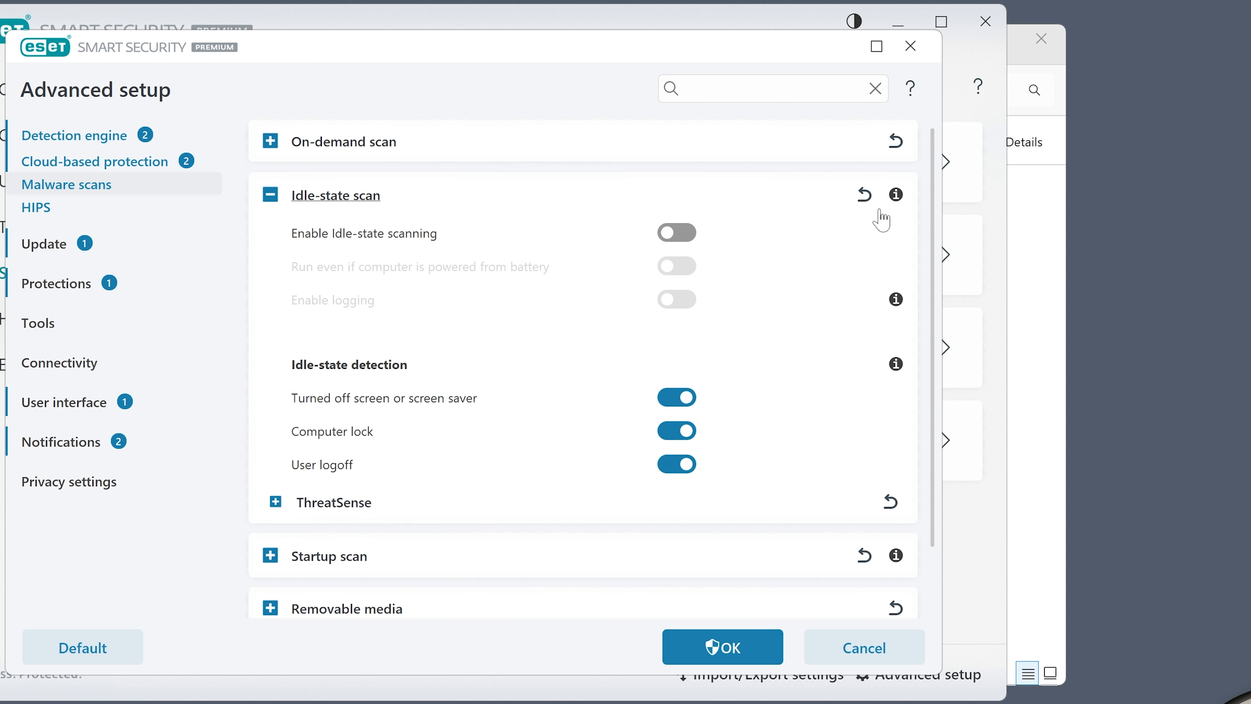
pyautogui.moveTo(902, 205)
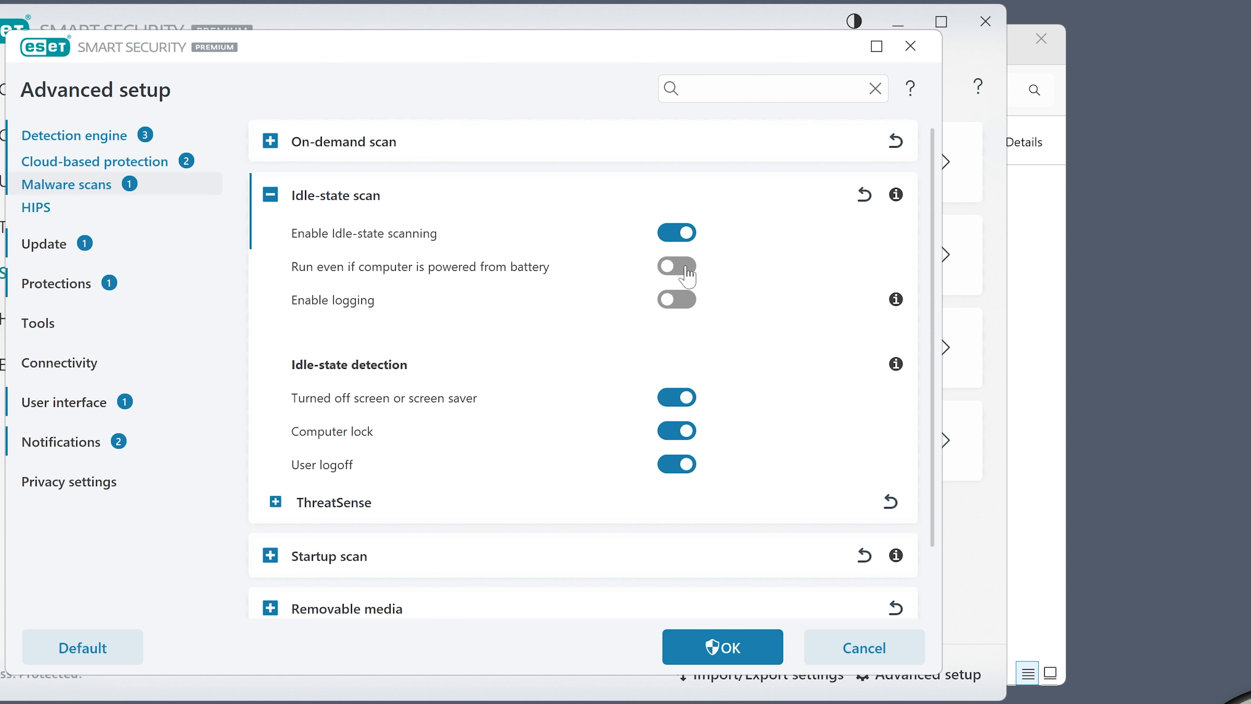
pyautogui.click(682, 237)
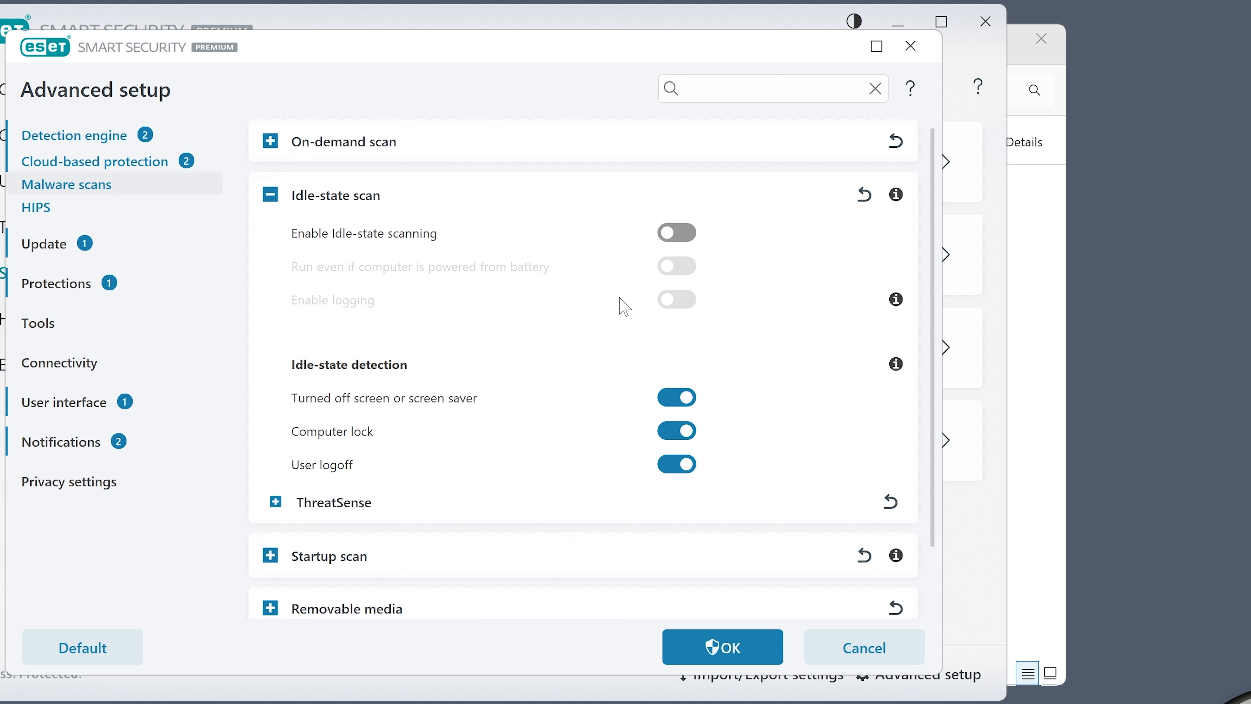
# Expand and review the idle-state scan's ThreatSense settings
pyautogui.scroll(-1, 620, 305)
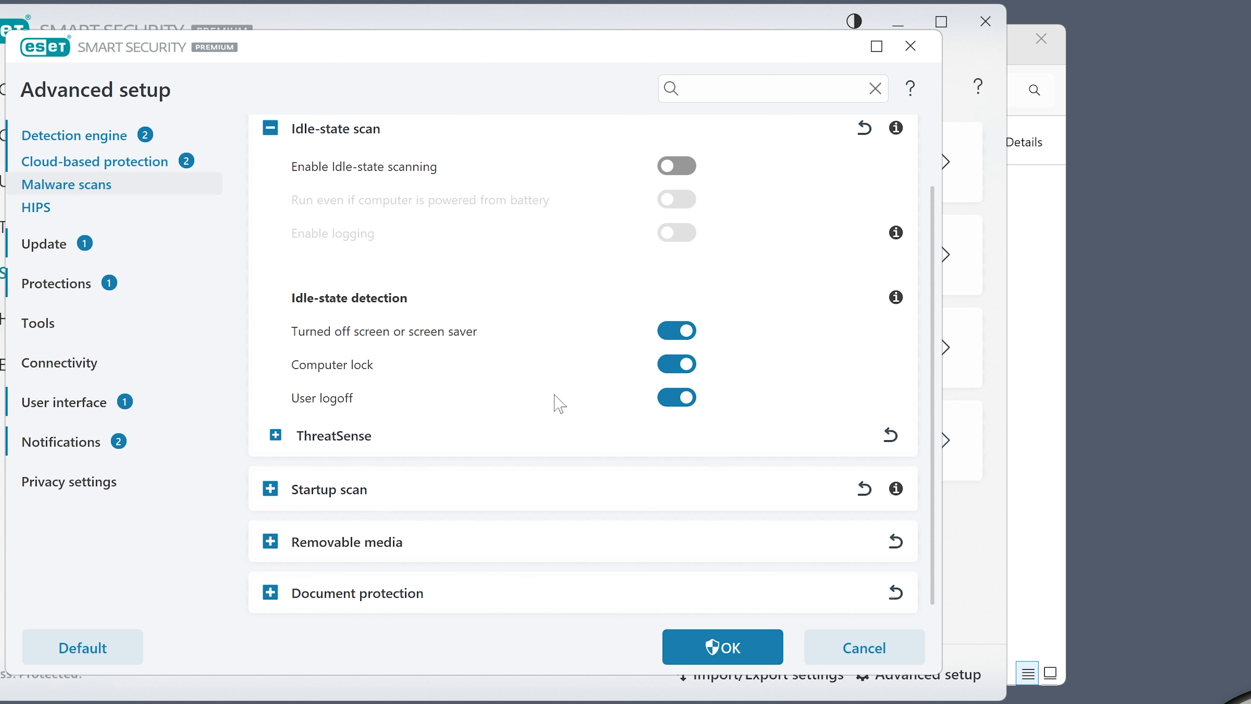
pyautogui.click(275, 436)
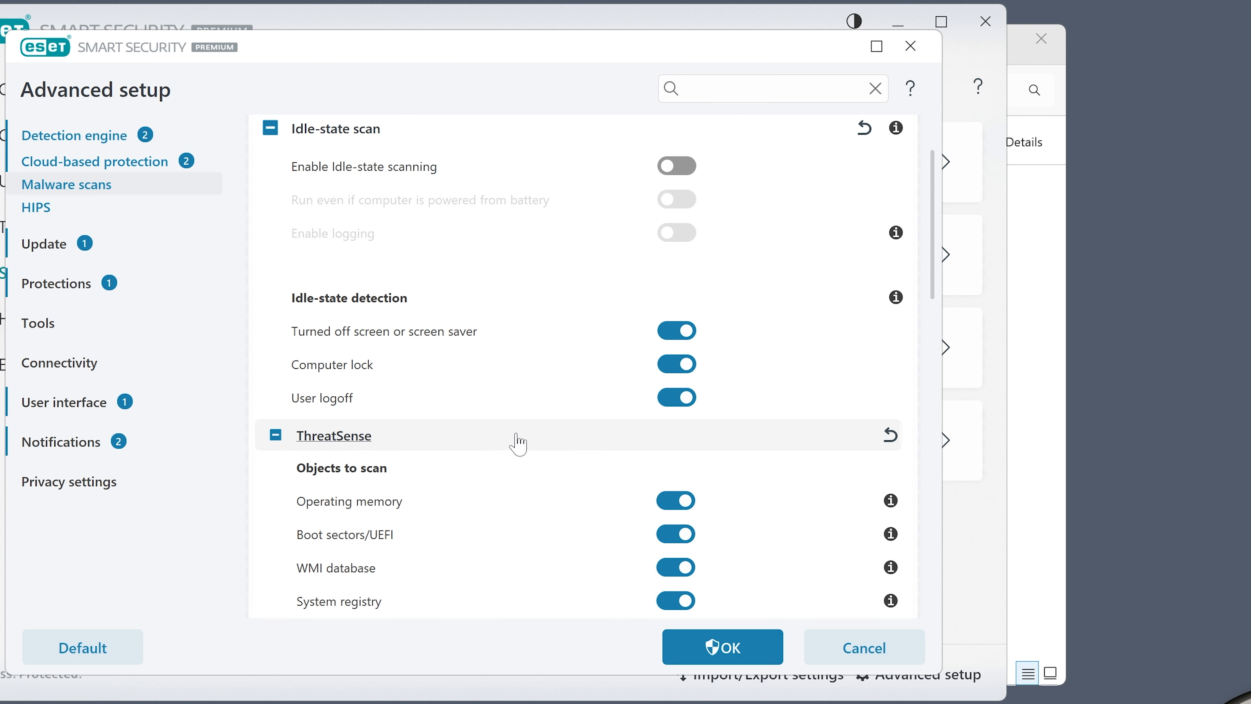
pyautogui.scroll(-3, 517, 441)
pyautogui.scroll(-5, 499, 443)
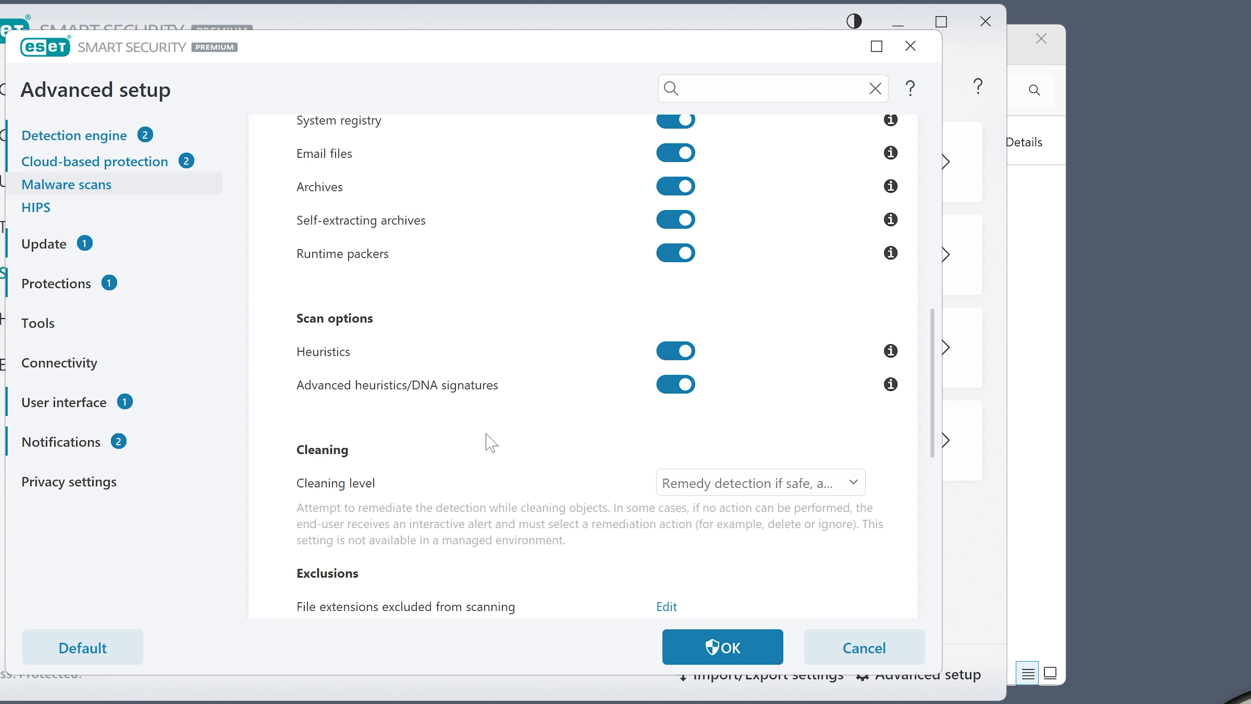
pyautogui.scroll(-5, 487, 443)
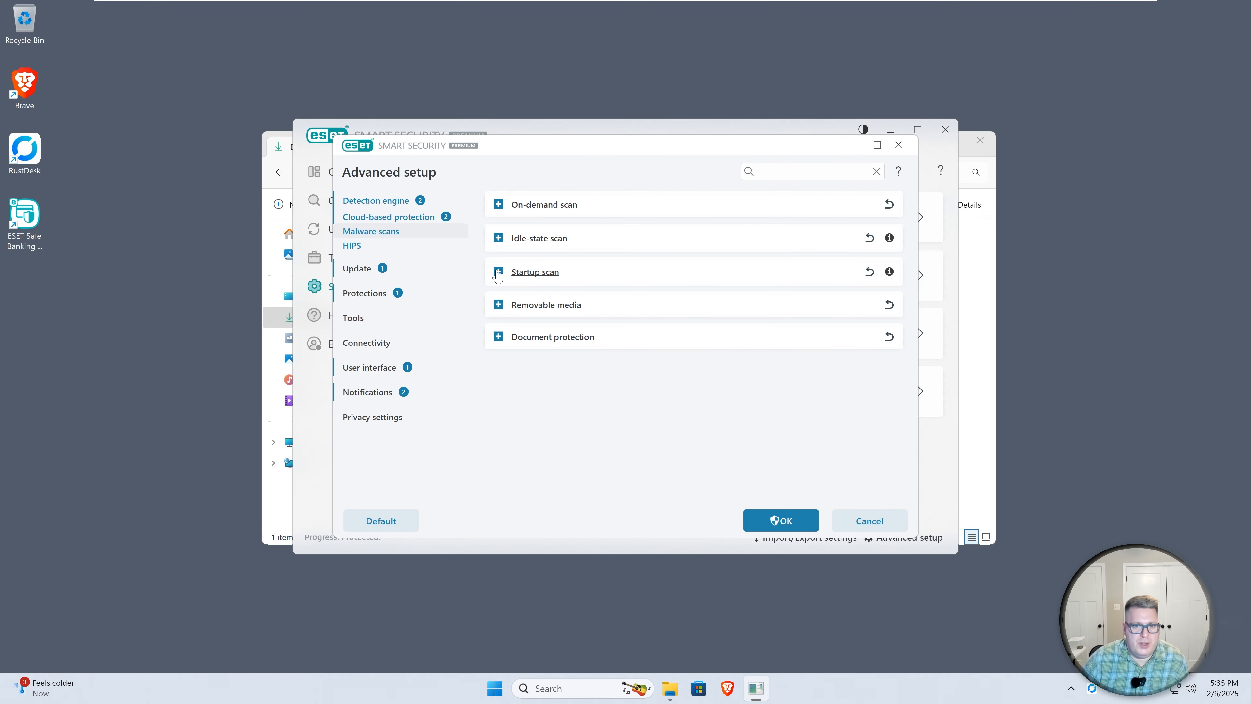
# Expand Startup scan and review its ThreatSense settings, then collapse the sections
pyautogui.click(497, 271)
pyautogui.click(501, 299)
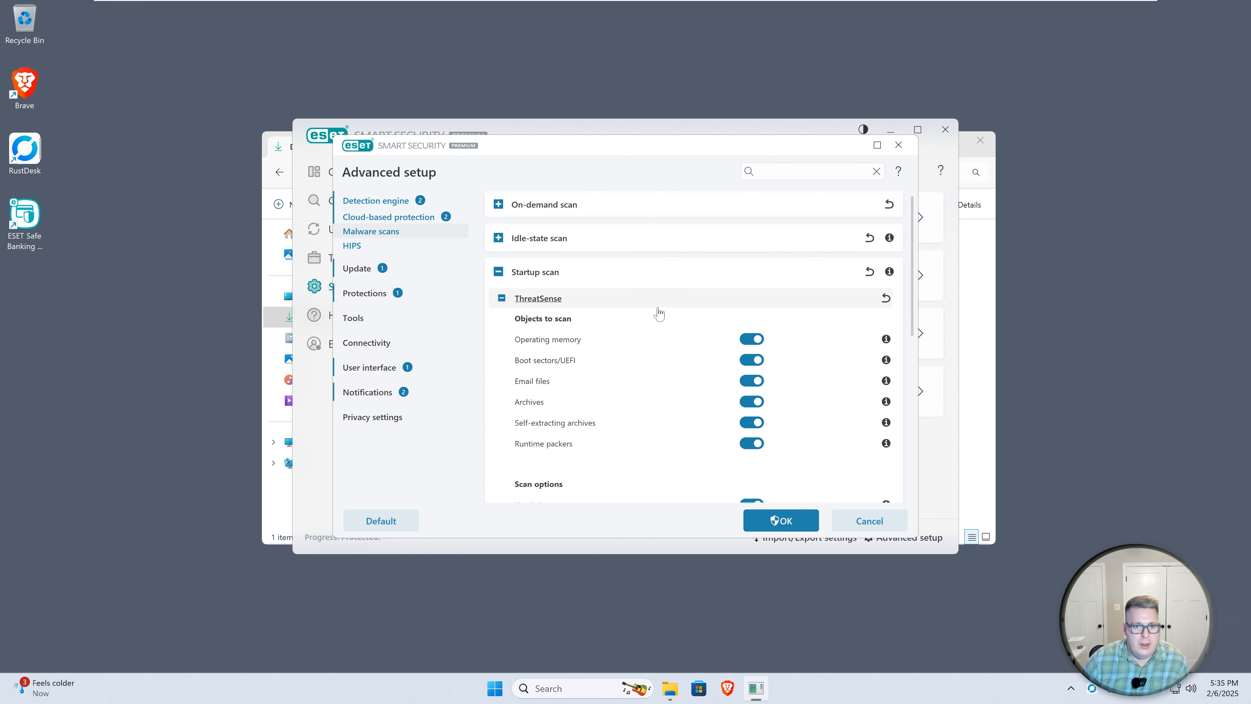
pyautogui.scroll(-3, 708, 339)
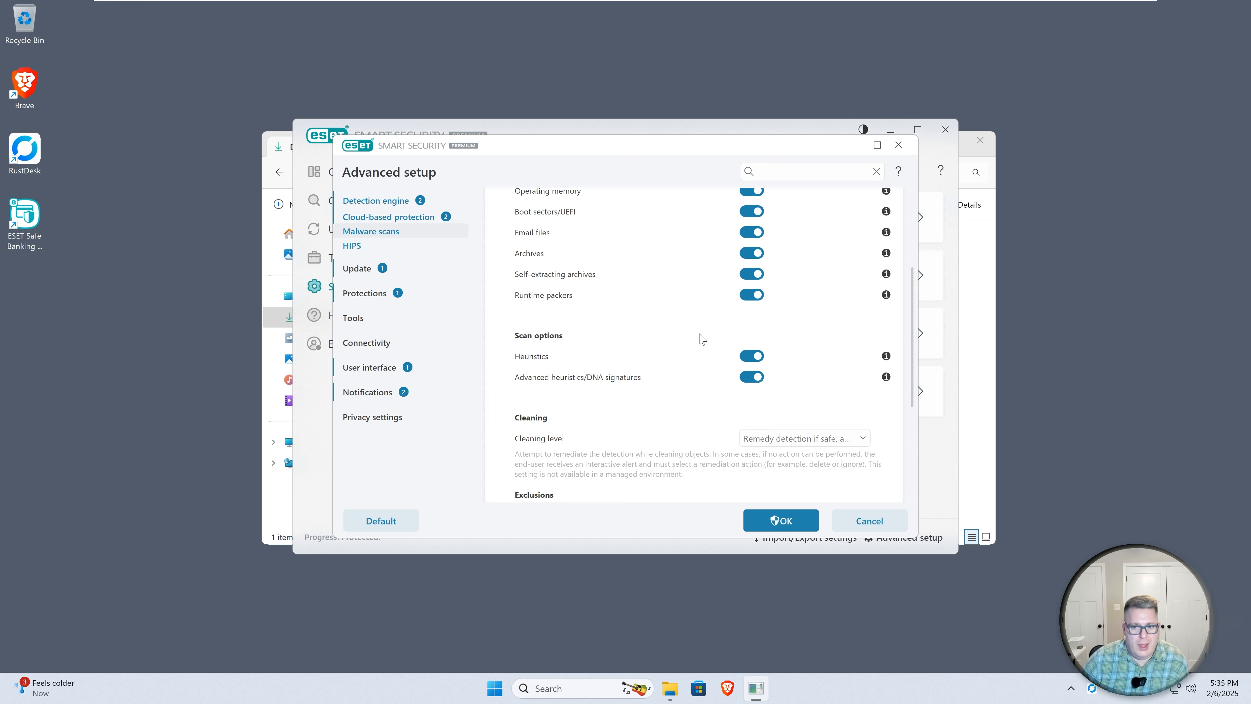
pyautogui.scroll(-3, 703, 336)
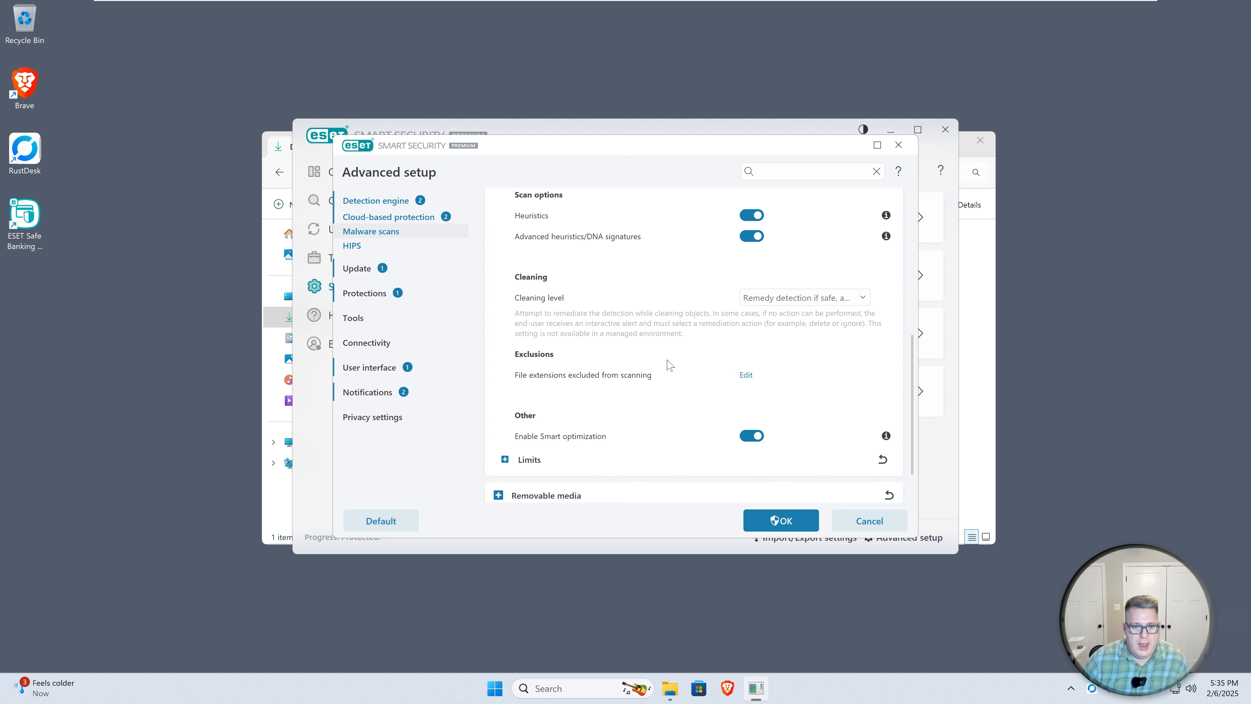
pyautogui.scroll(5, 668, 401)
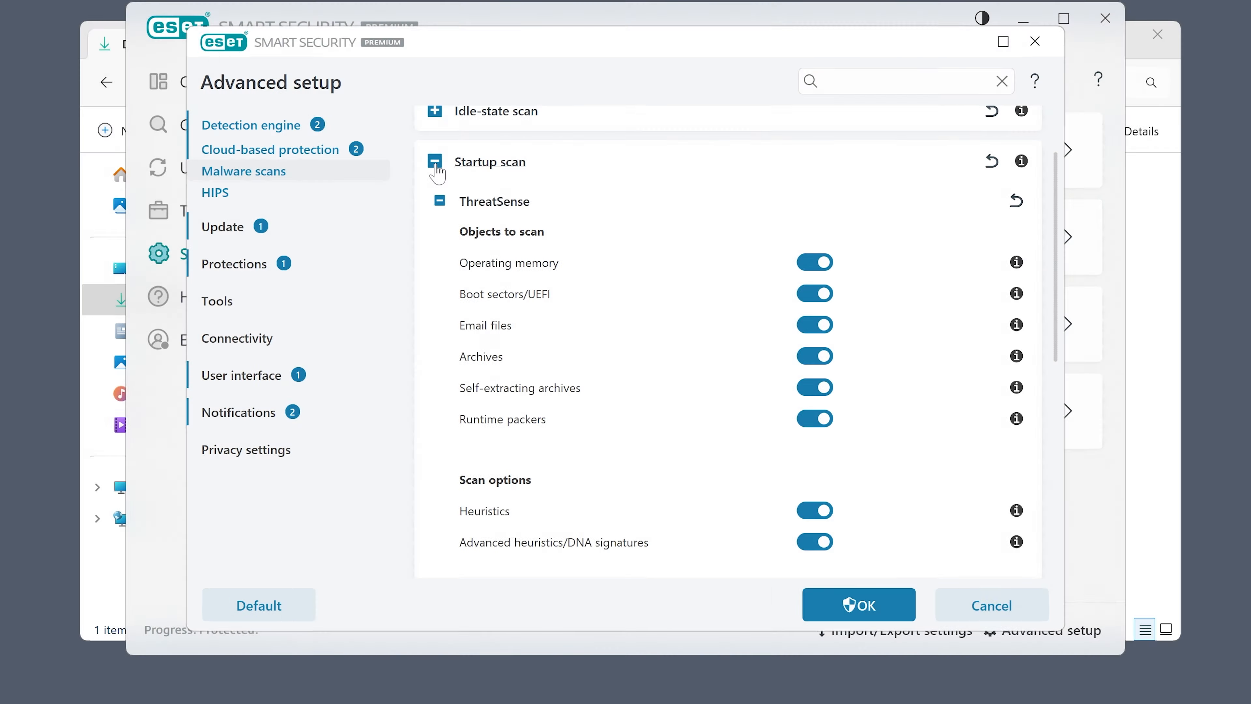
pyautogui.click(435, 162)
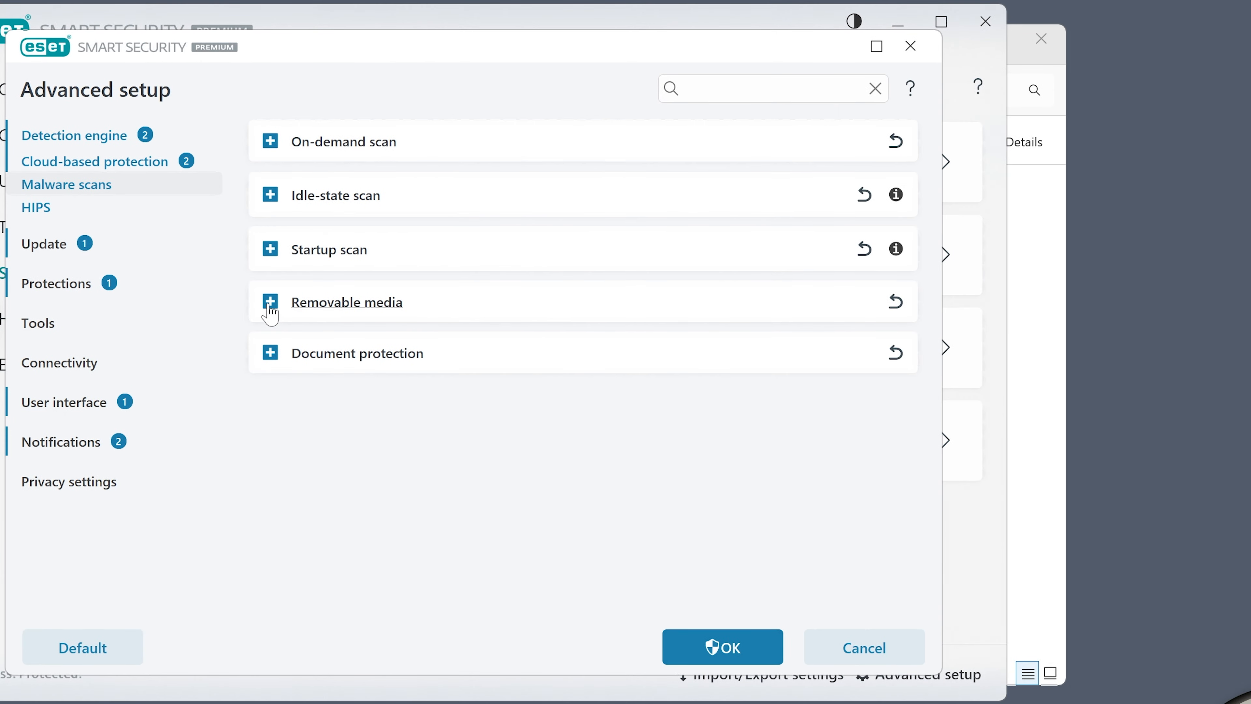
# Expand Removable media and review the action options for inserted removable media
pyautogui.click(270, 310)
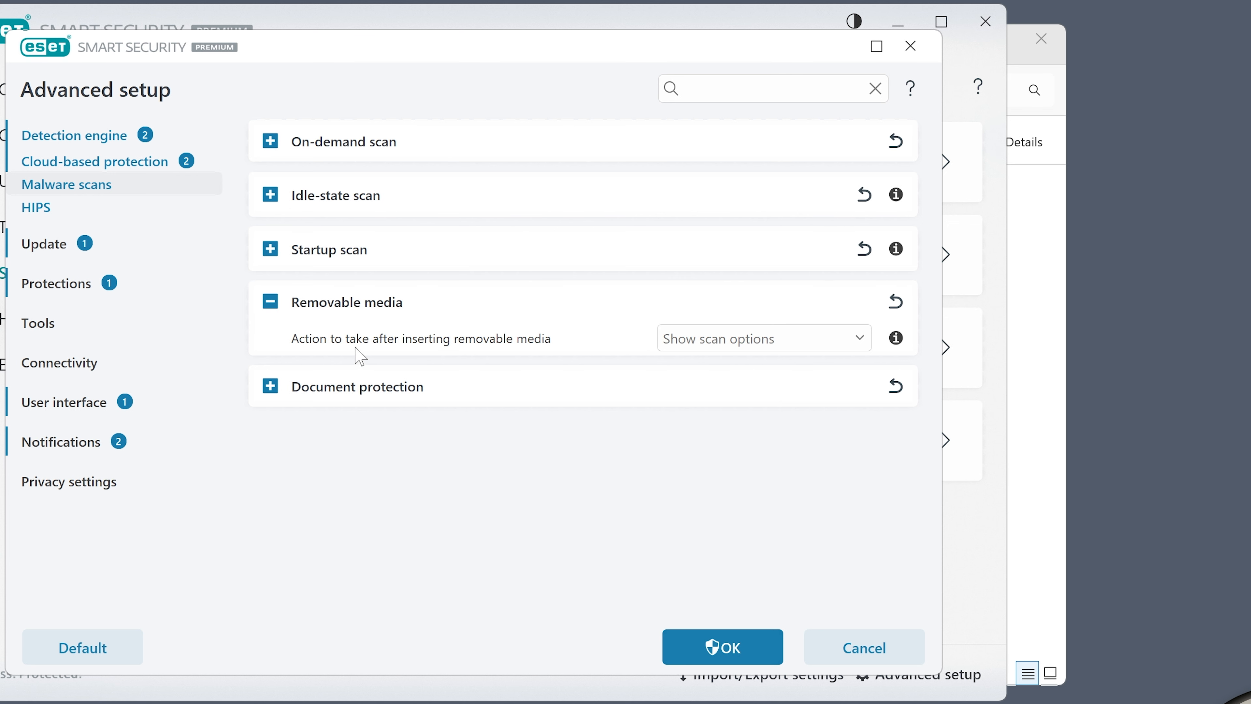
pyautogui.click(809, 340)
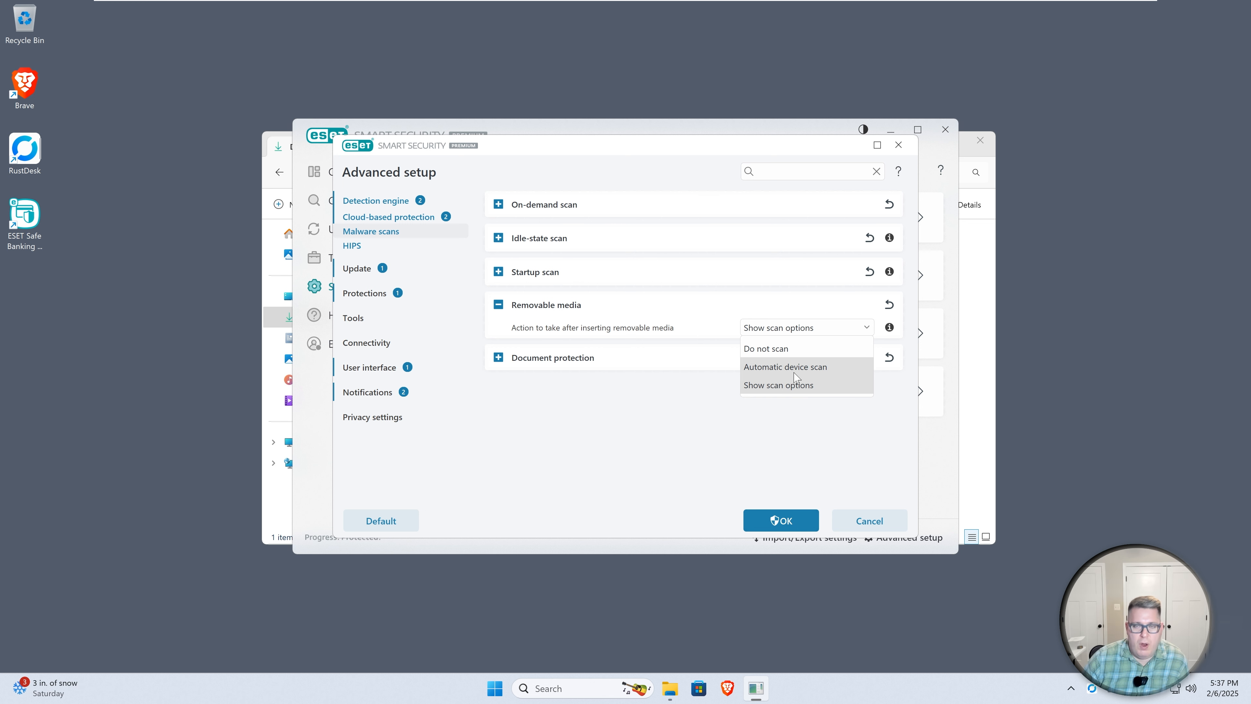
pyautogui.click(717, 412)
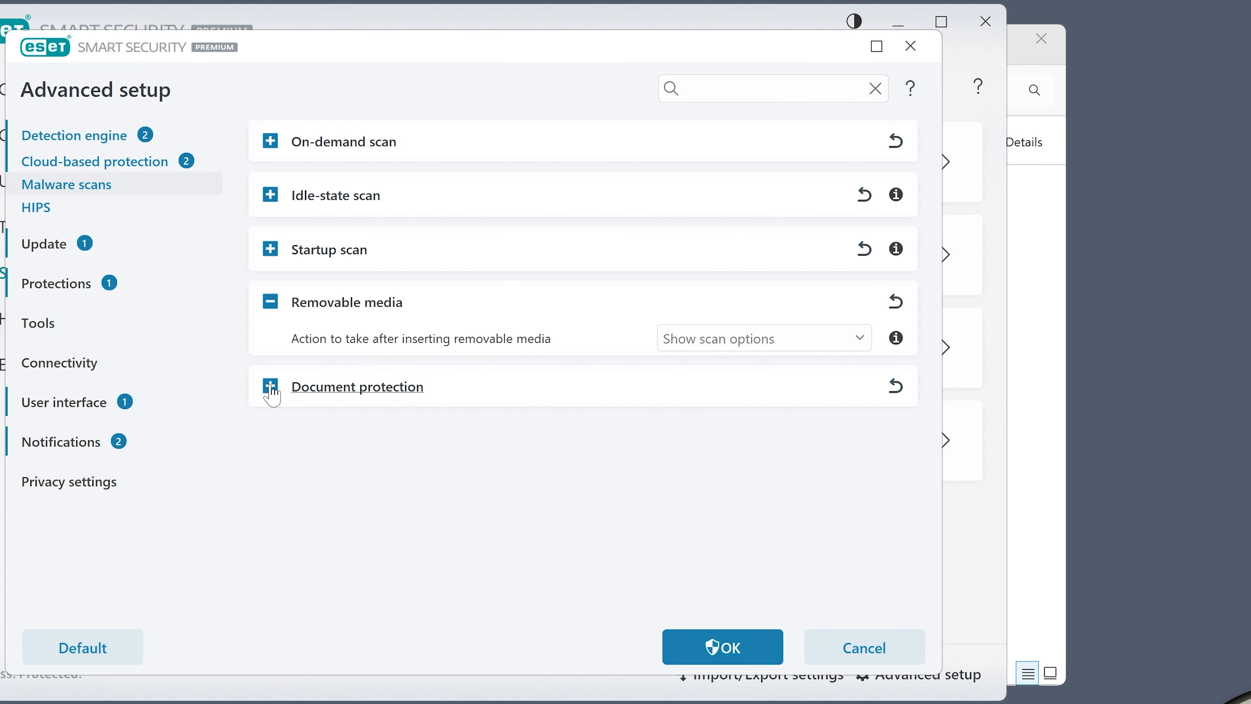
# Expand Document protection to review its settings, then collapse the section
pyautogui.click(270, 389)
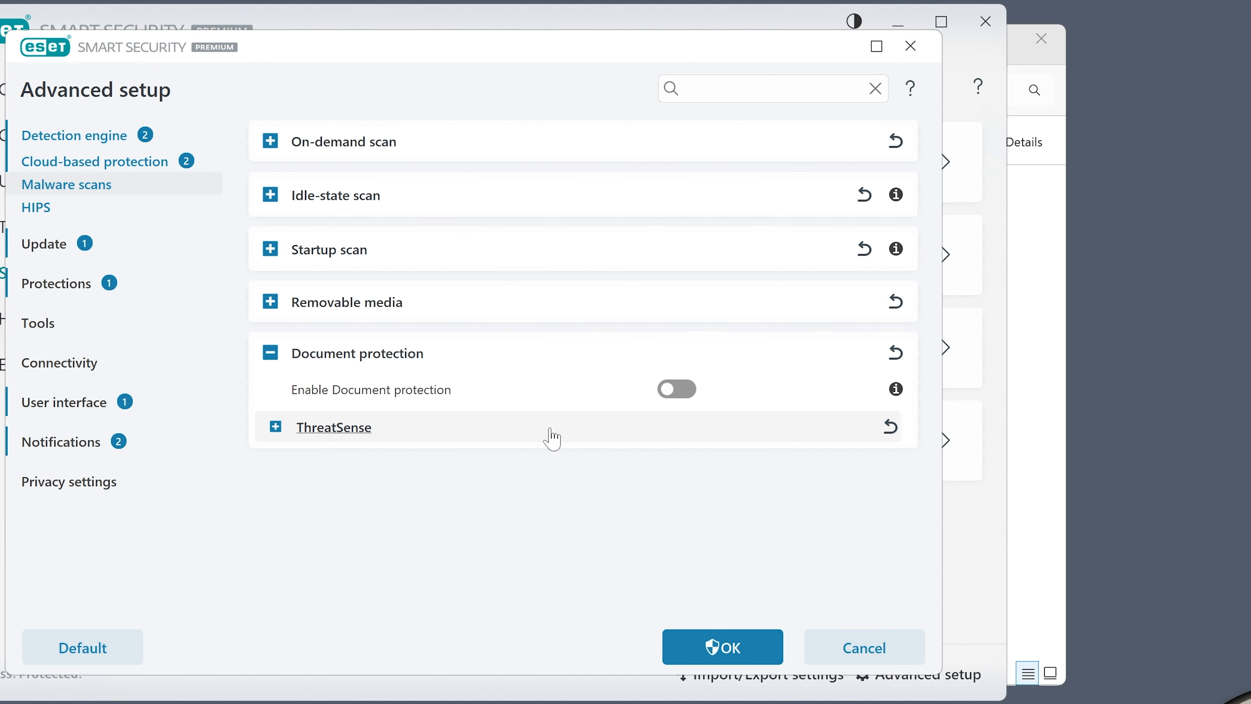
pyautogui.moveTo(901, 393)
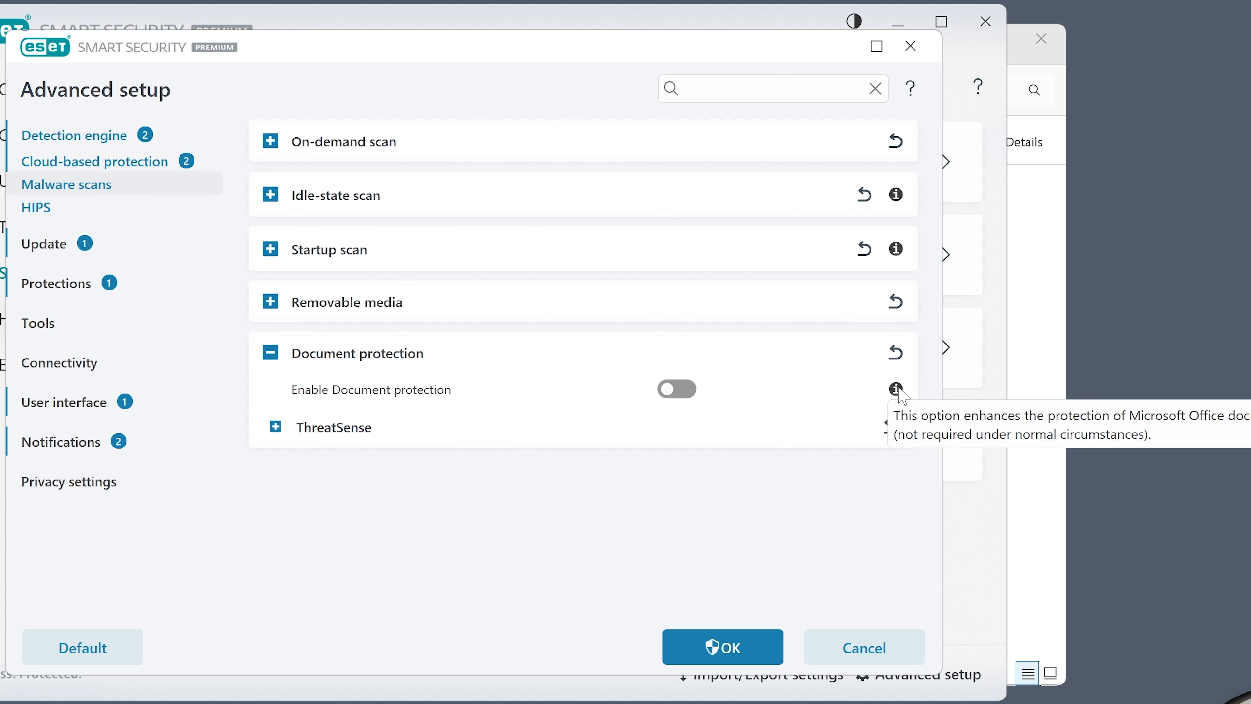
pyautogui.click(271, 353)
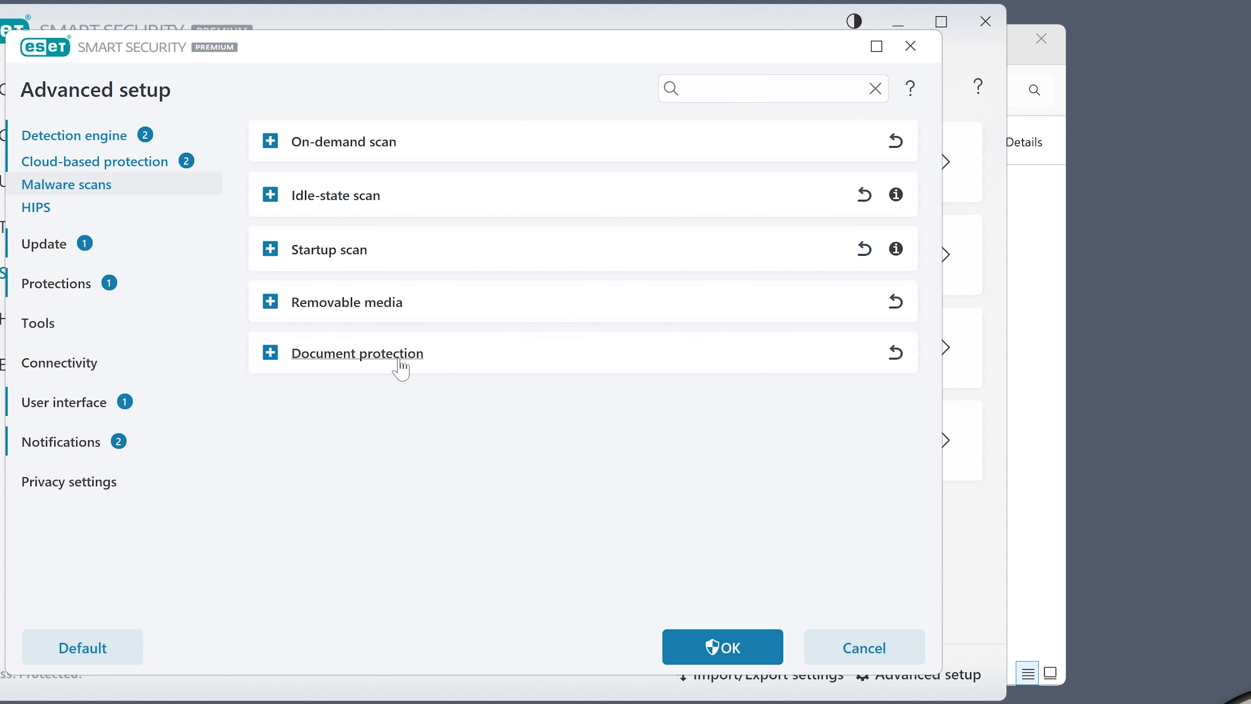
# Open the HIPS settings and review the Host Intrusion Prevention System options
pyautogui.click(37, 206)
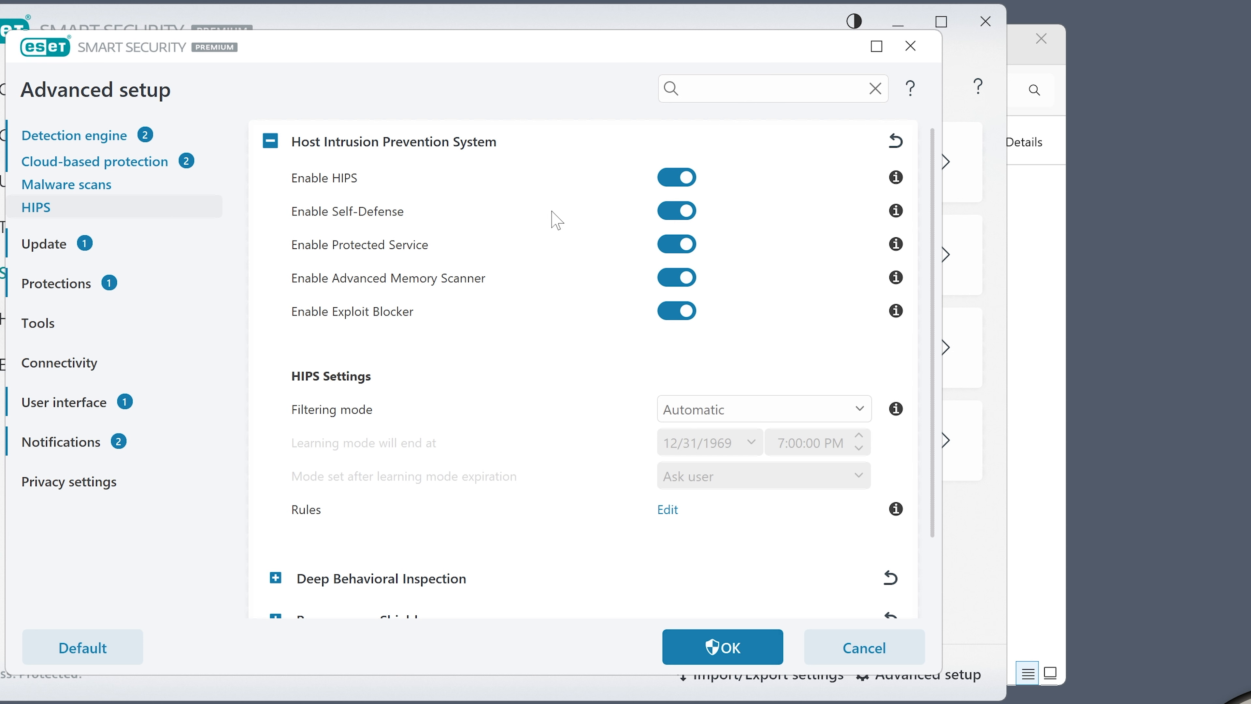
pyautogui.scroll(-2, 512, 276)
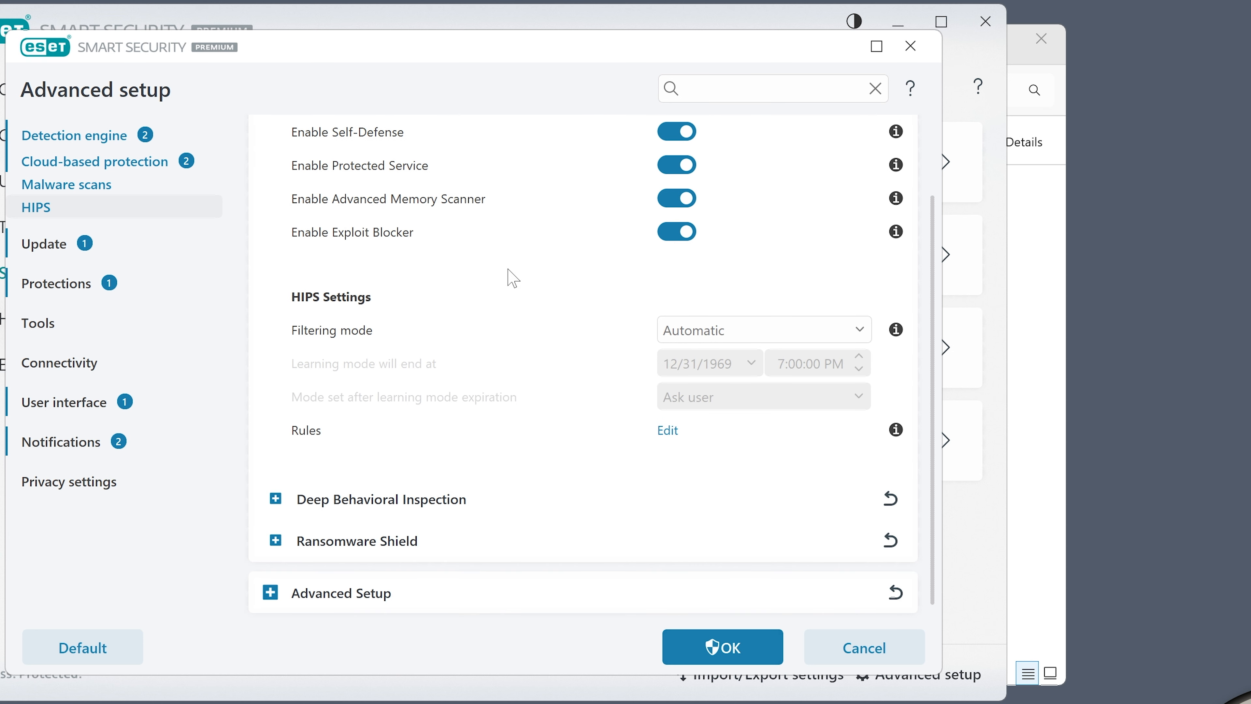
pyautogui.scroll(2, 456, 350)
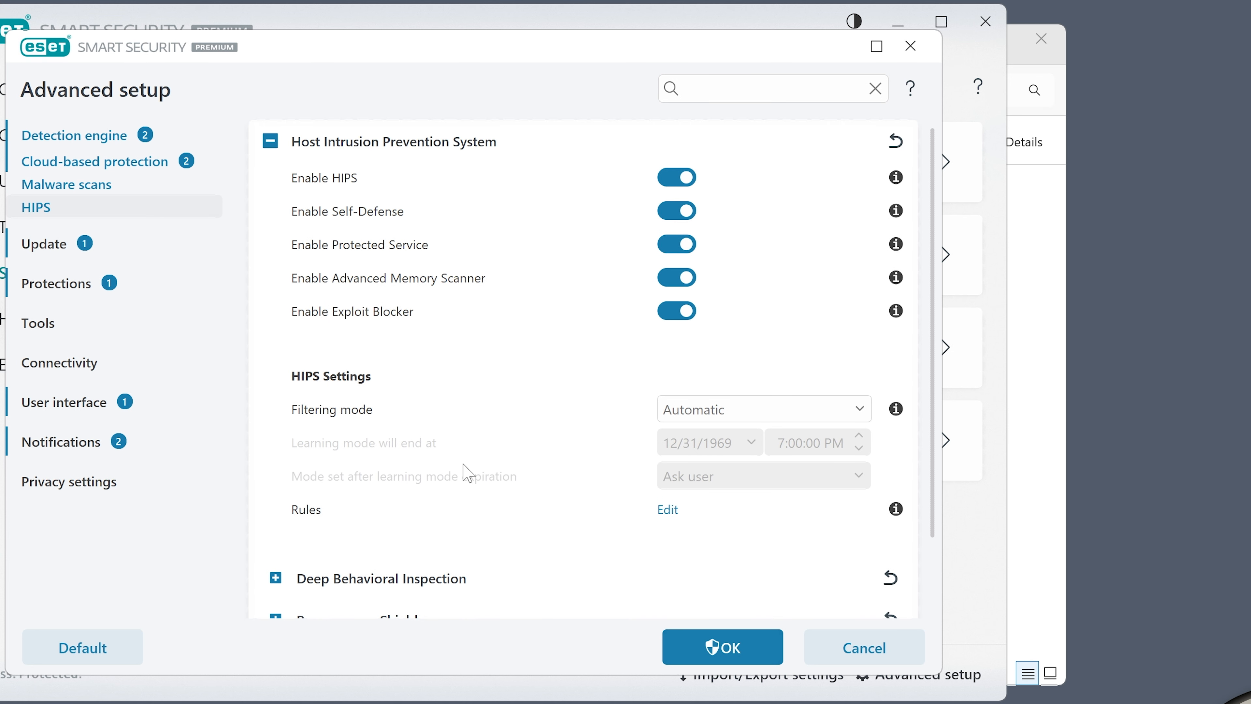
pyautogui.scroll(-2, 521, 473)
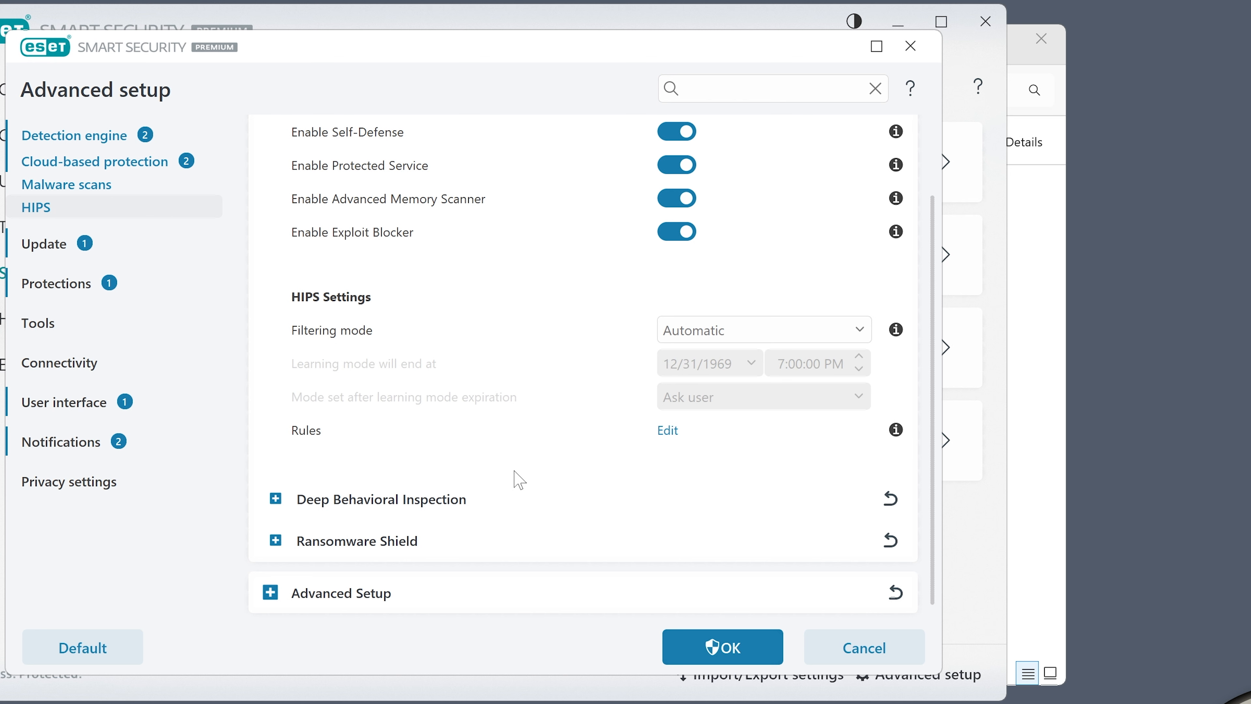
# Expand Deep Behavioral Inspection and Ransomware Shield, then collapse the Host Intrusion Prevention System section
pyautogui.click(279, 504)
pyautogui.scroll(-2, 451, 525)
pyautogui.click(276, 541)
pyautogui.scroll(-1, 572, 525)
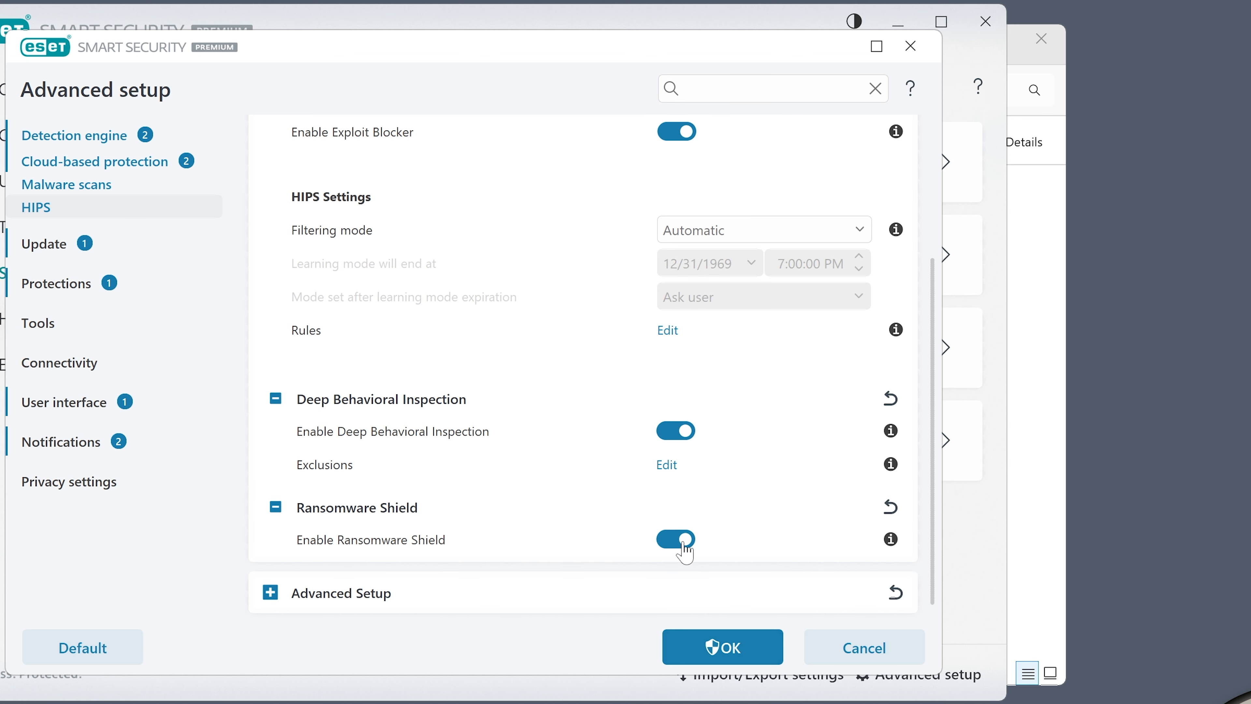
pyautogui.scroll(5, 391, 503)
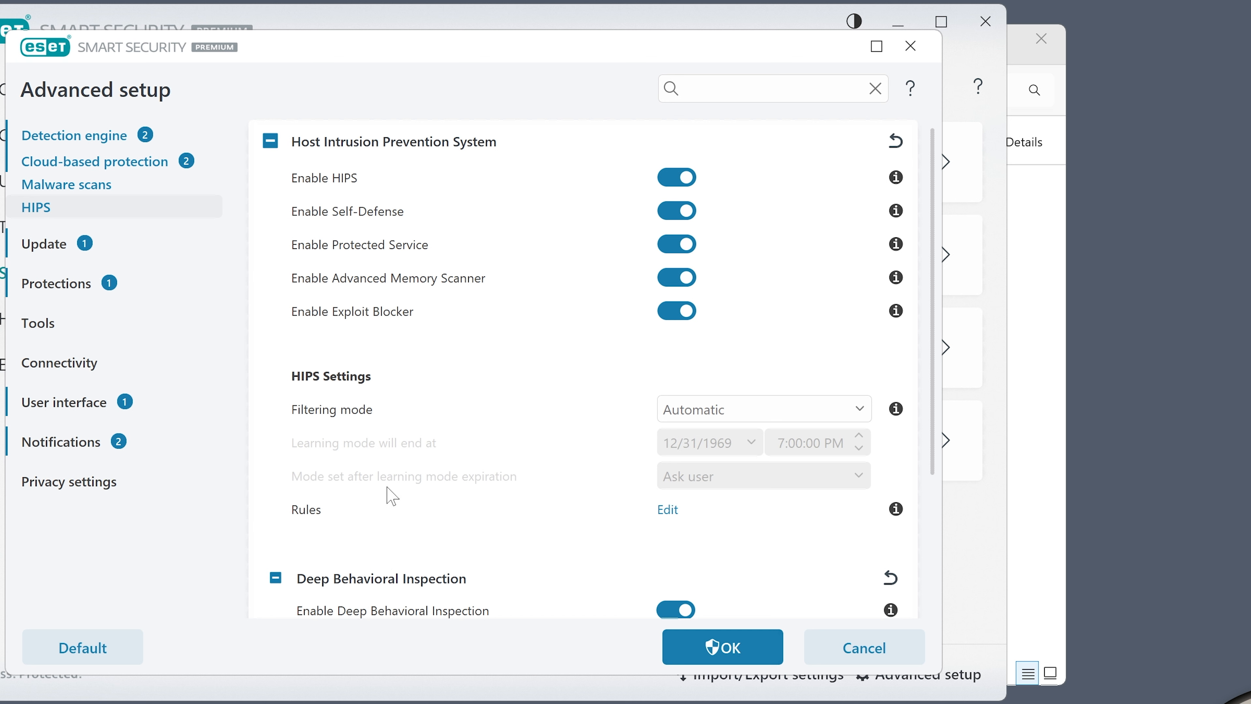
pyautogui.click(274, 147)
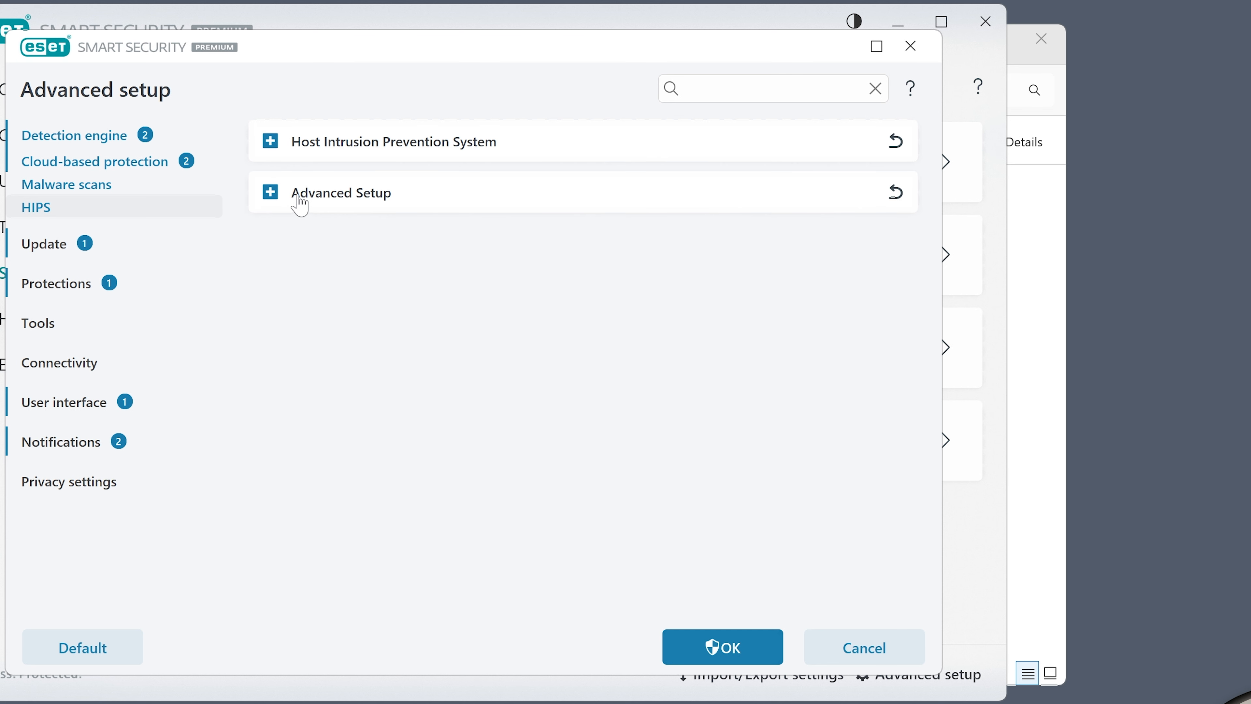
# Expand HIPS Advanced Setup and view the list of drivers always allowed to load, then close it
pyautogui.click(271, 193)
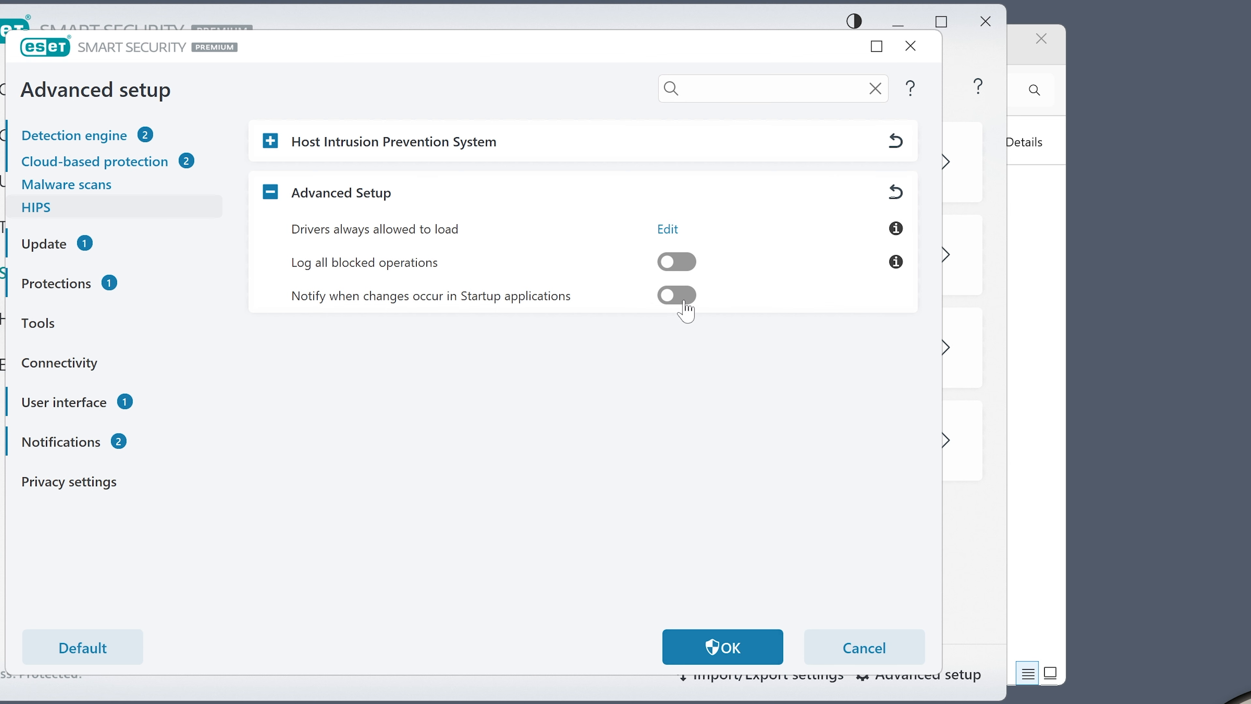
pyautogui.click(669, 230)
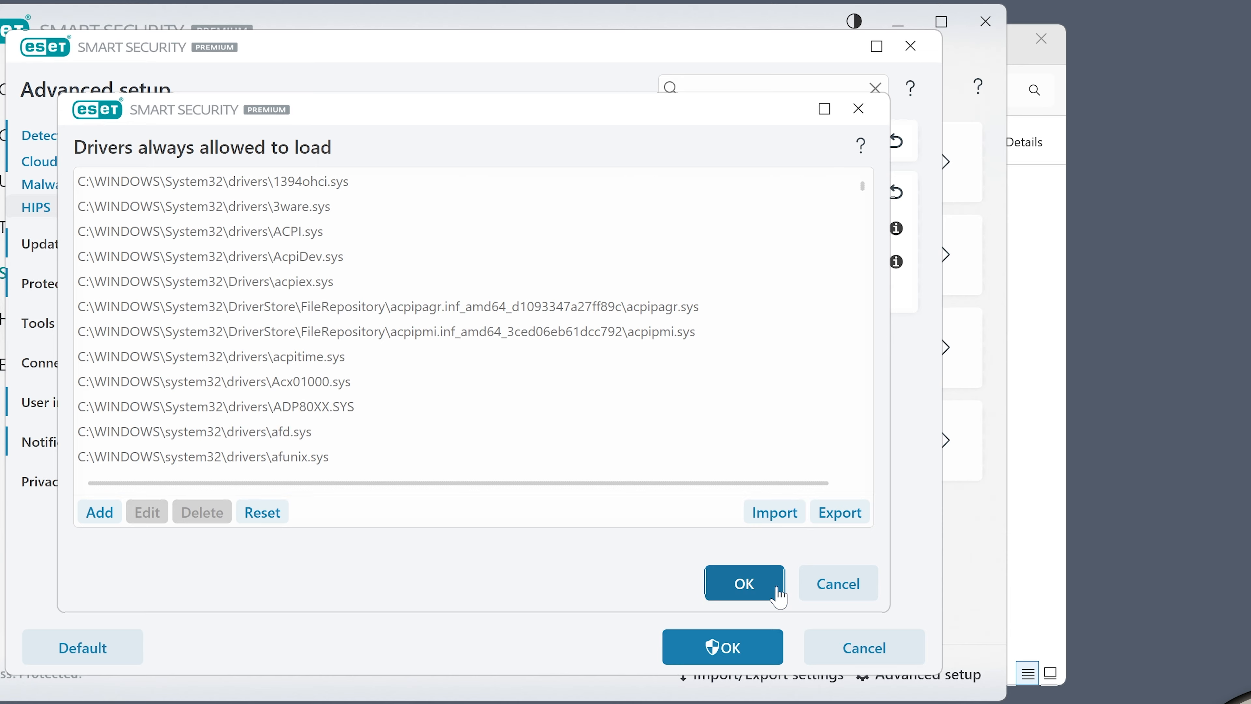
pyautogui.click(830, 594)
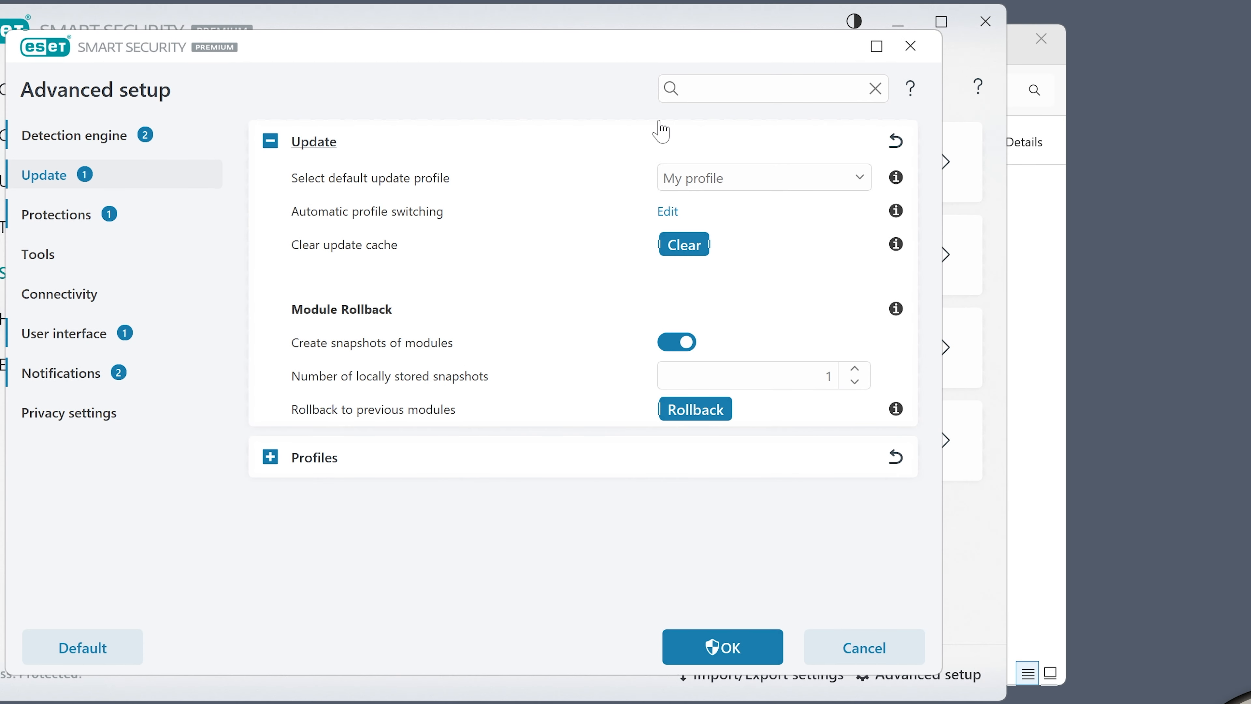
# Expand update Profiles and the My profile Updates section, review them, then collapse Profiles
pyautogui.click(269, 459)
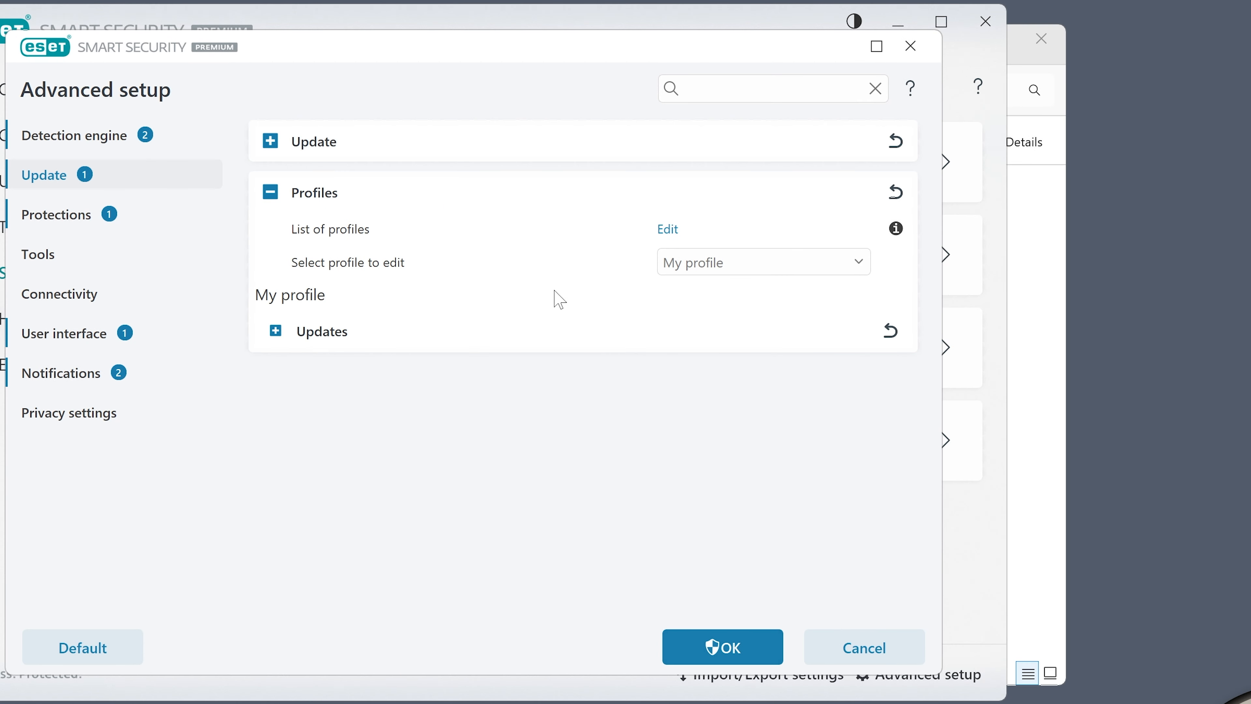
pyautogui.click(278, 336)
pyautogui.scroll(-2, 578, 350)
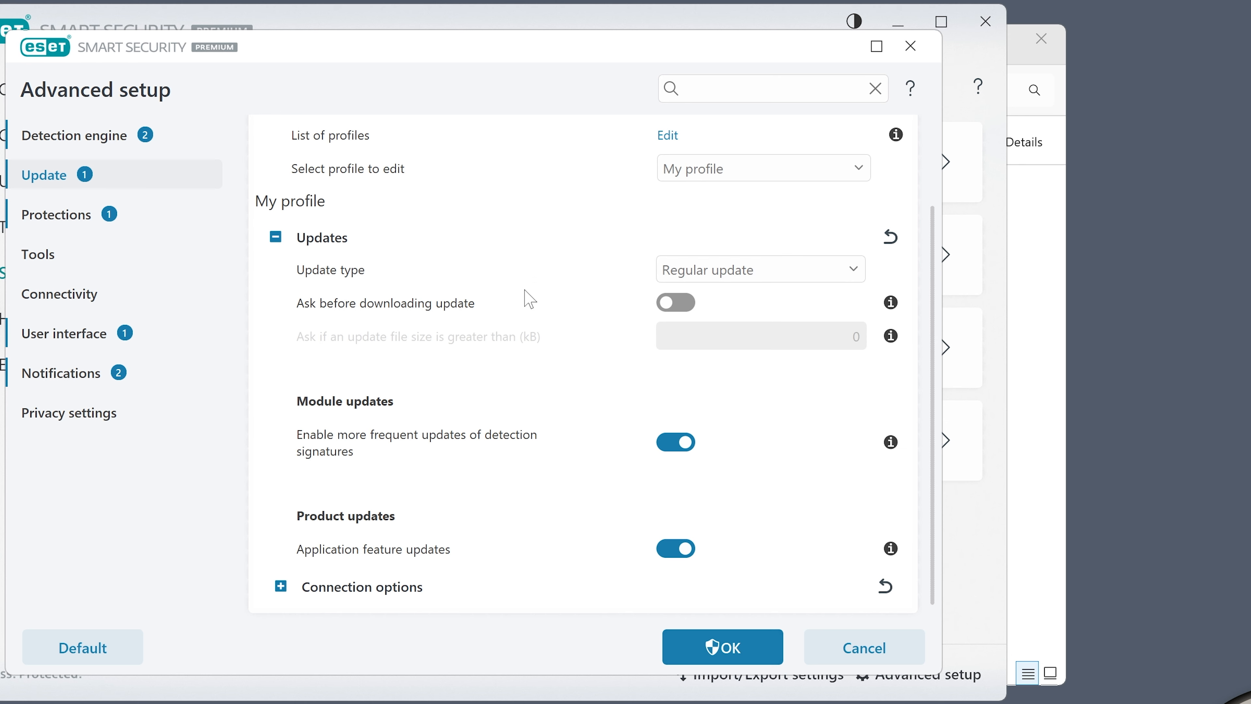
pyautogui.scroll(2, 522, 299)
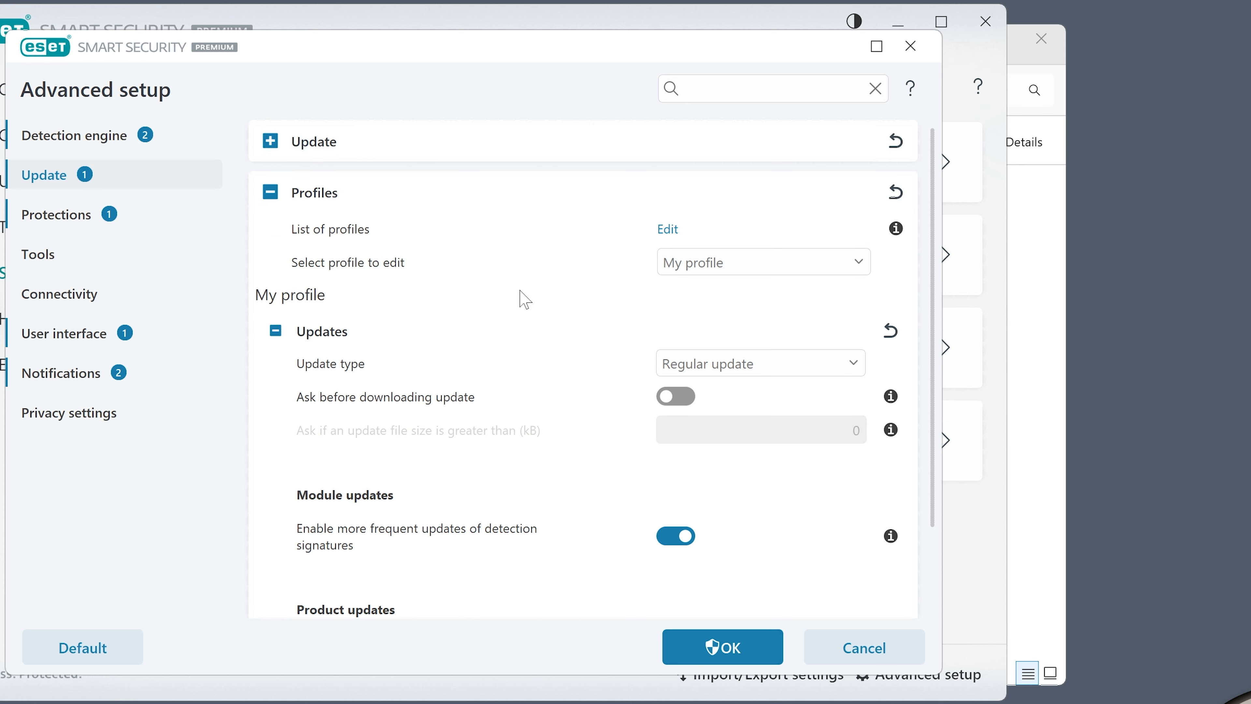
pyautogui.click(272, 193)
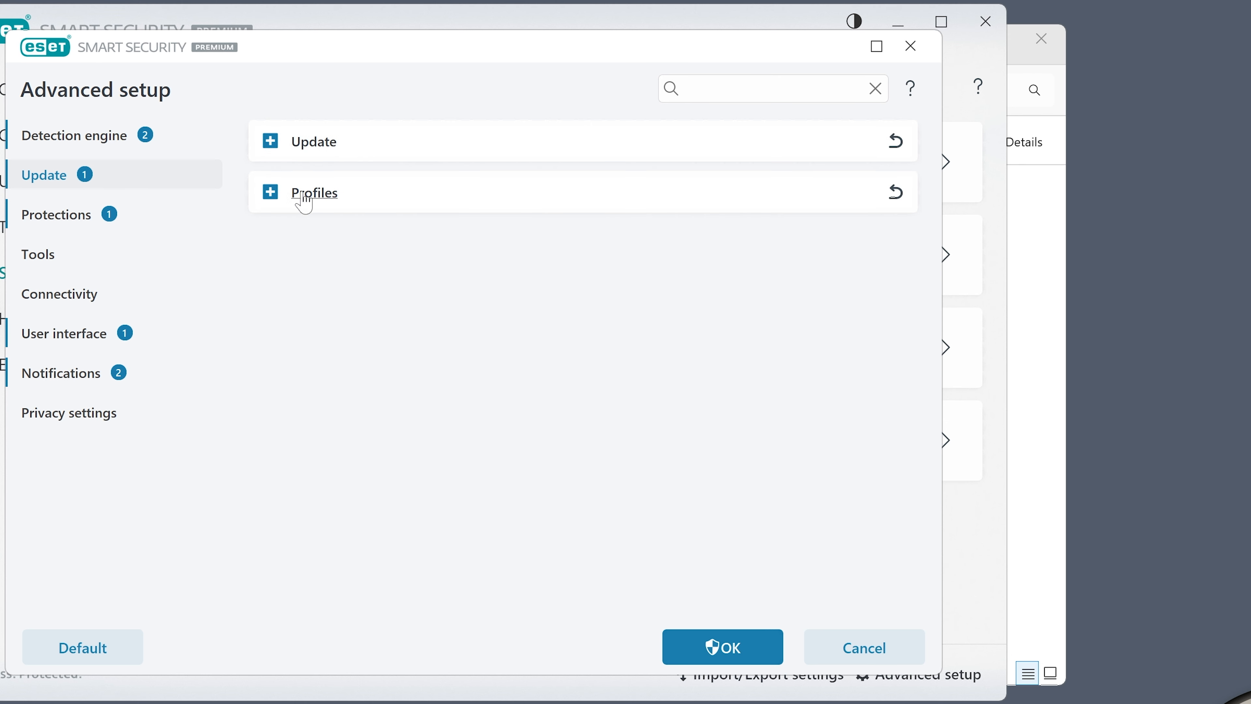
# Open Protections to review the detection response levels, then go to Network access protection
pyautogui.click(57, 216)
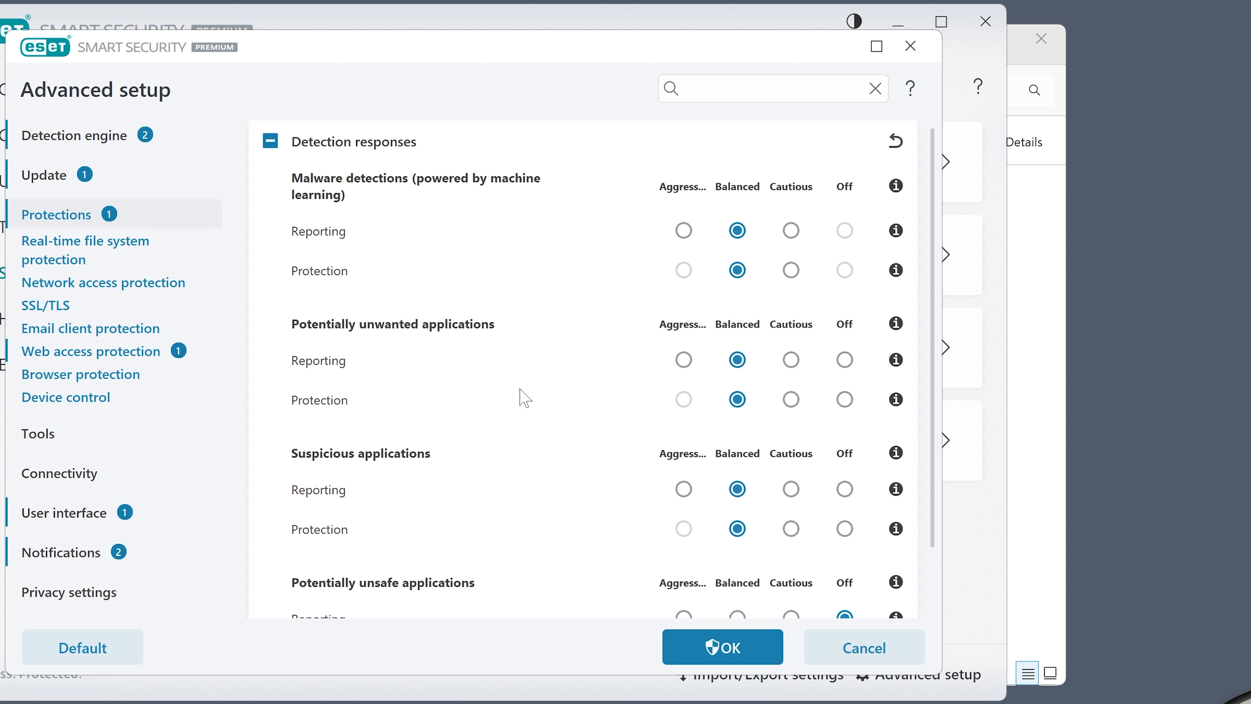
pyautogui.scroll(-2, 534, 352)
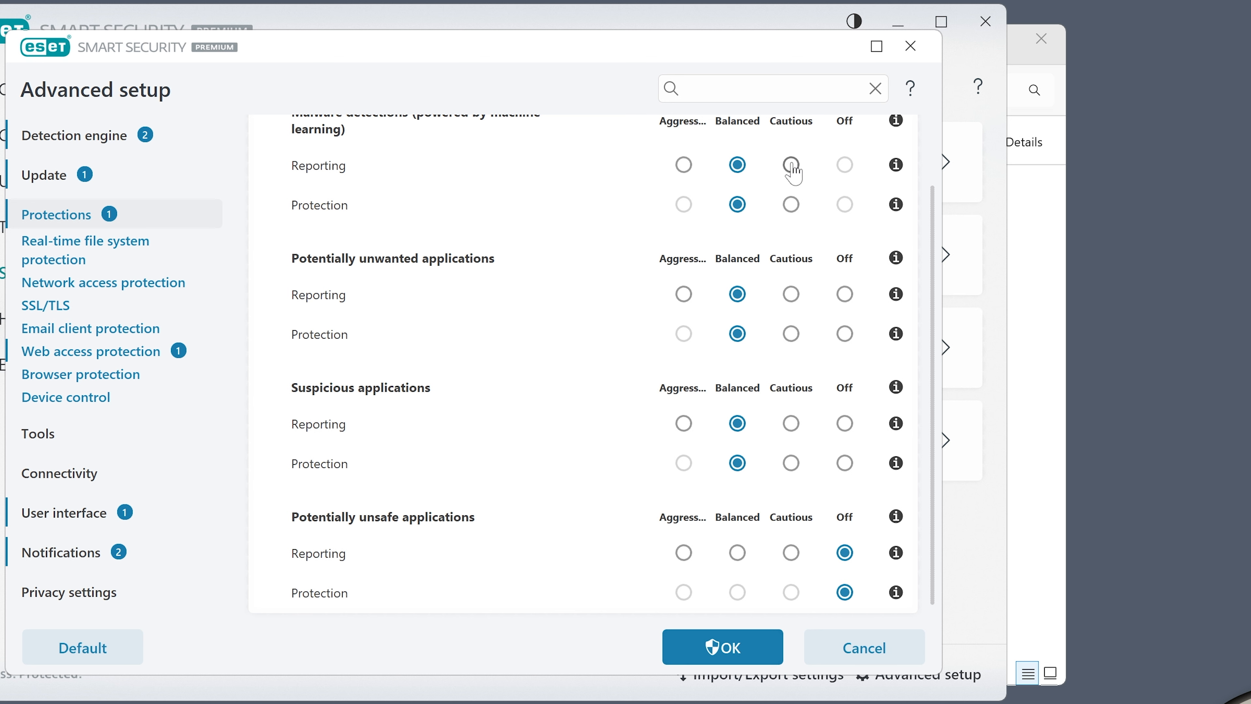
pyautogui.moveTo(793, 173)
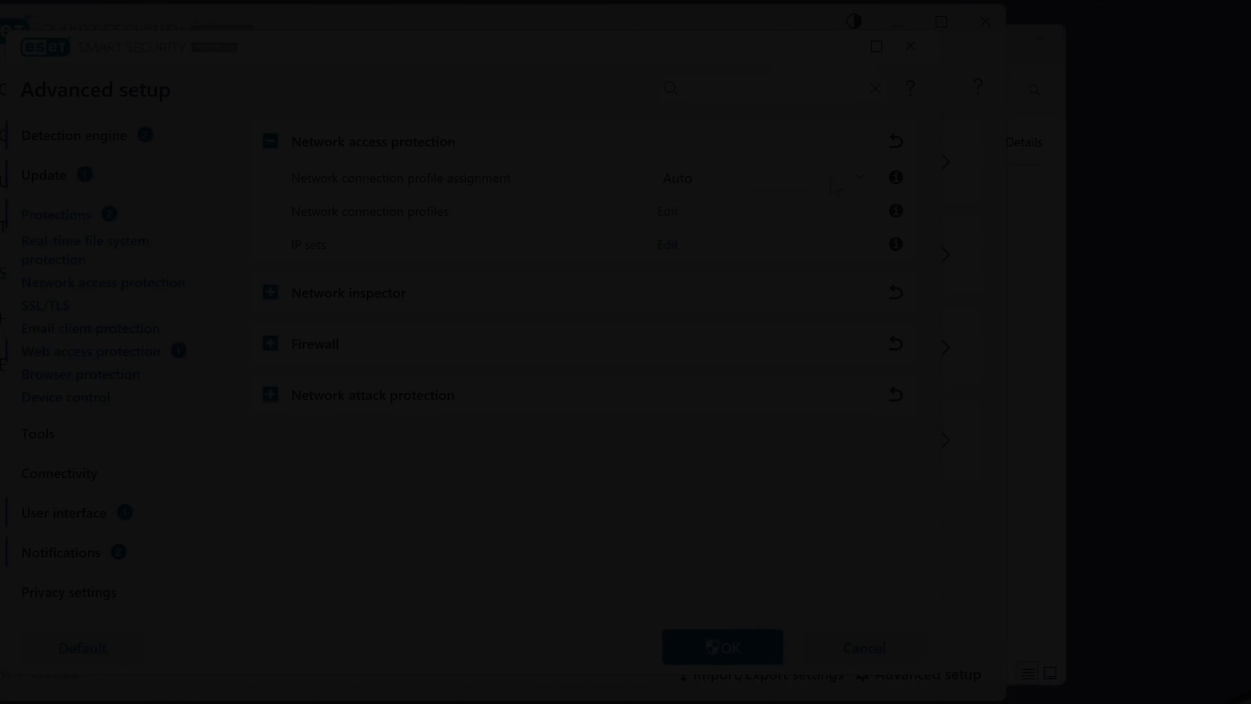
pyautogui.click(852, 228)
pyautogui.click(771, 157)
pyautogui.click(769, 155)
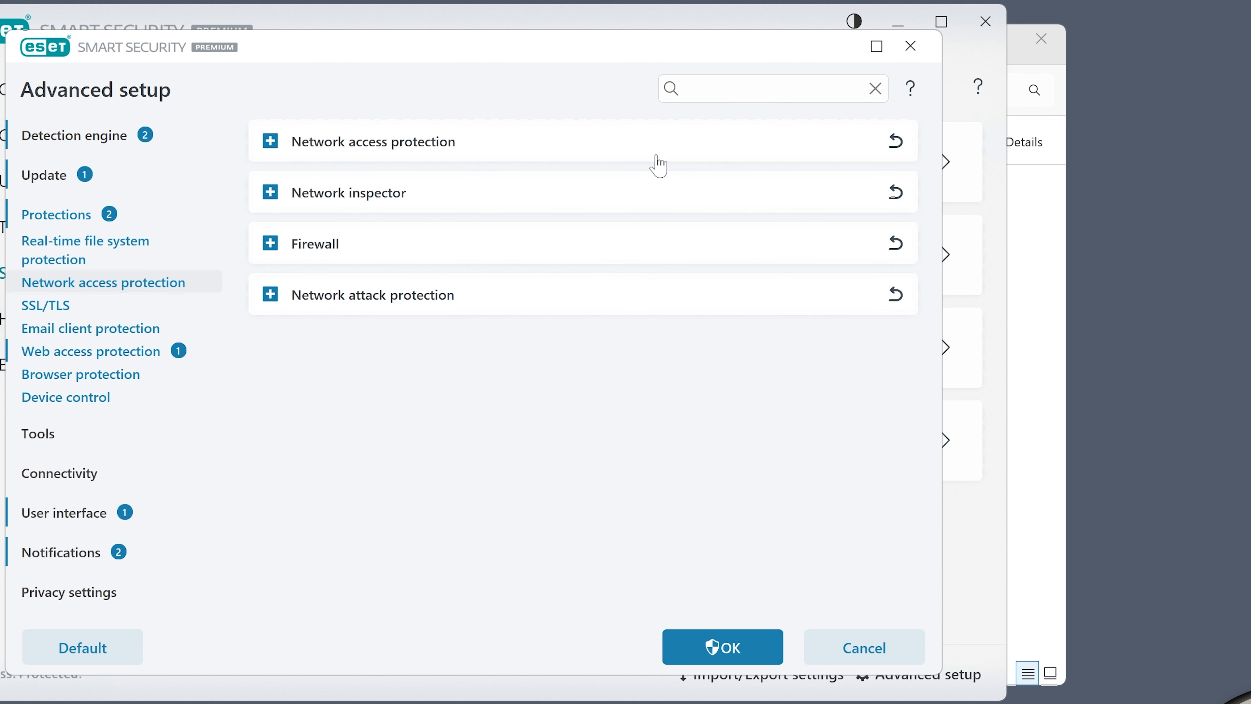
# Expand Network access protection and view the network connection profiles list, then close it
pyautogui.click(277, 145)
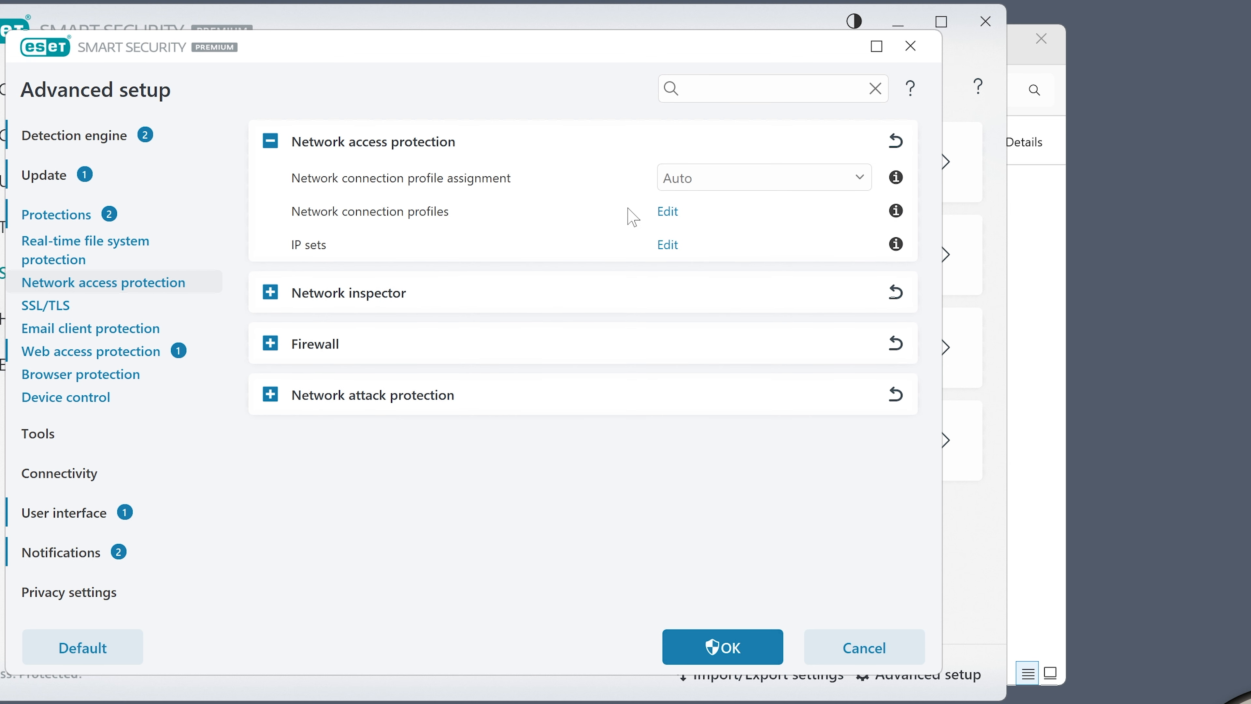
pyautogui.click(668, 211)
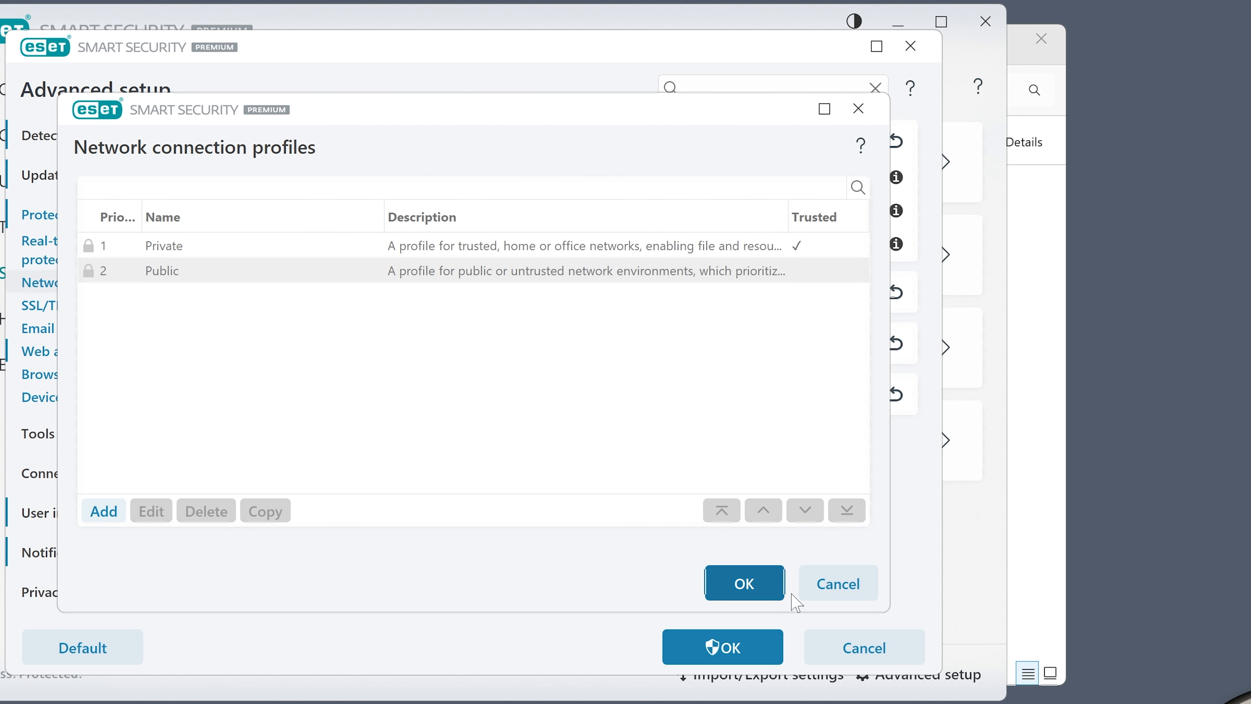
pyautogui.click(860, 586)
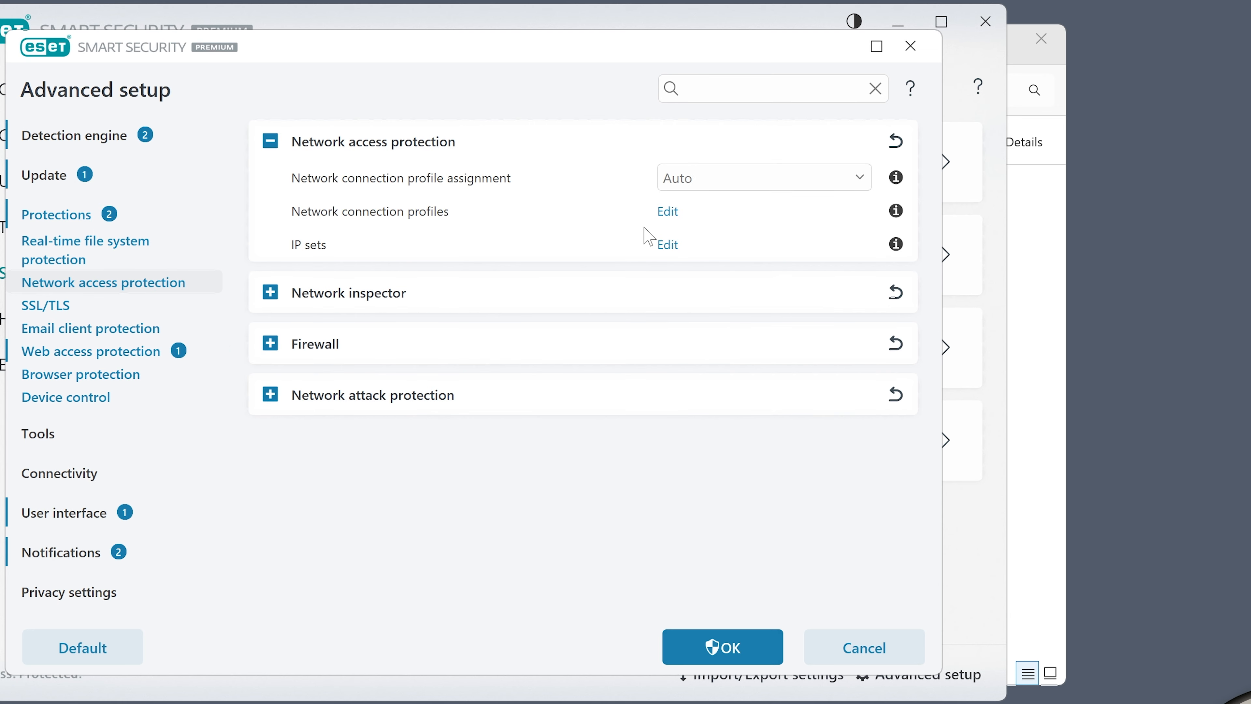
# Open the IP sets list, inspect the Local addresses and DNS Servers entries, then close it
pyautogui.click(668, 245)
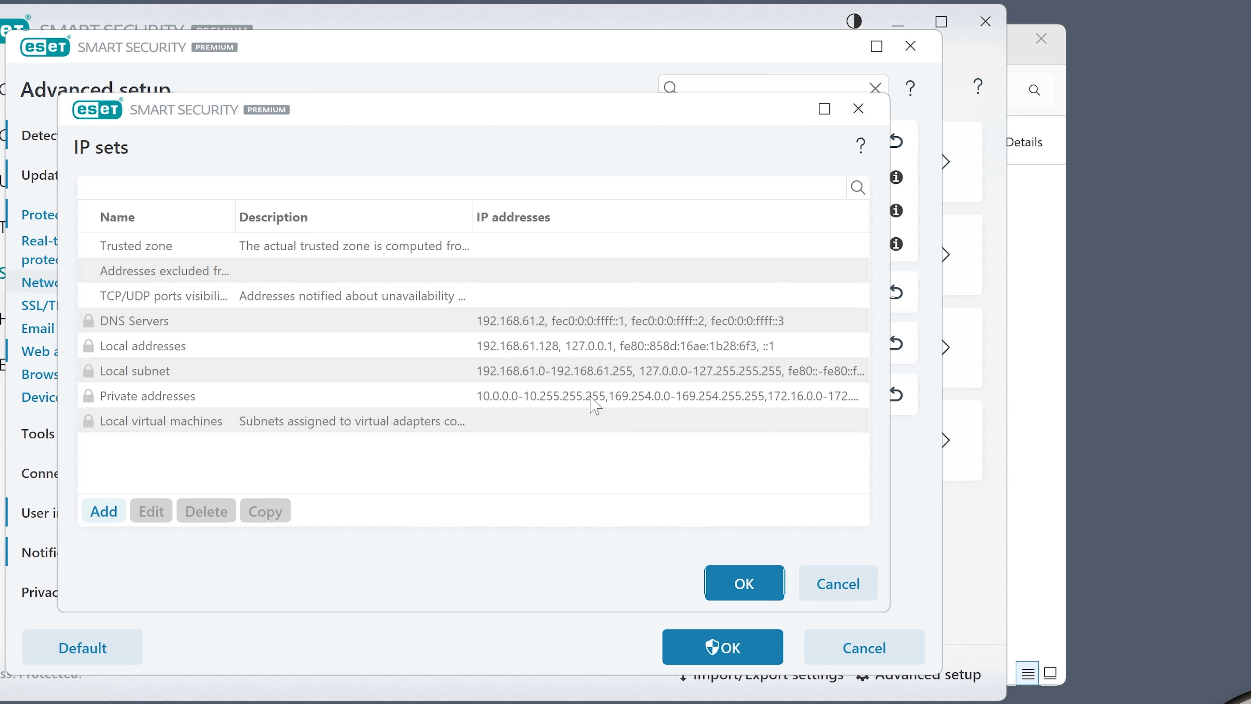
pyautogui.click(557, 380)
pyautogui.click(562, 358)
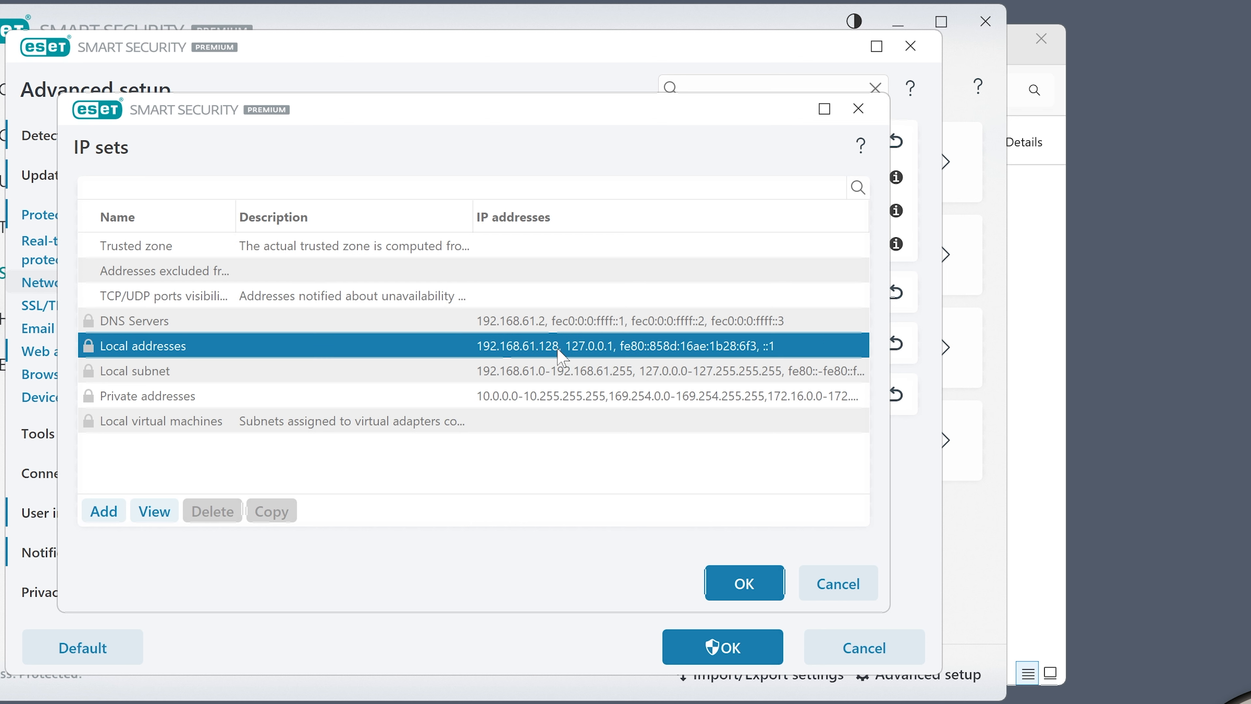
pyautogui.click(557, 326)
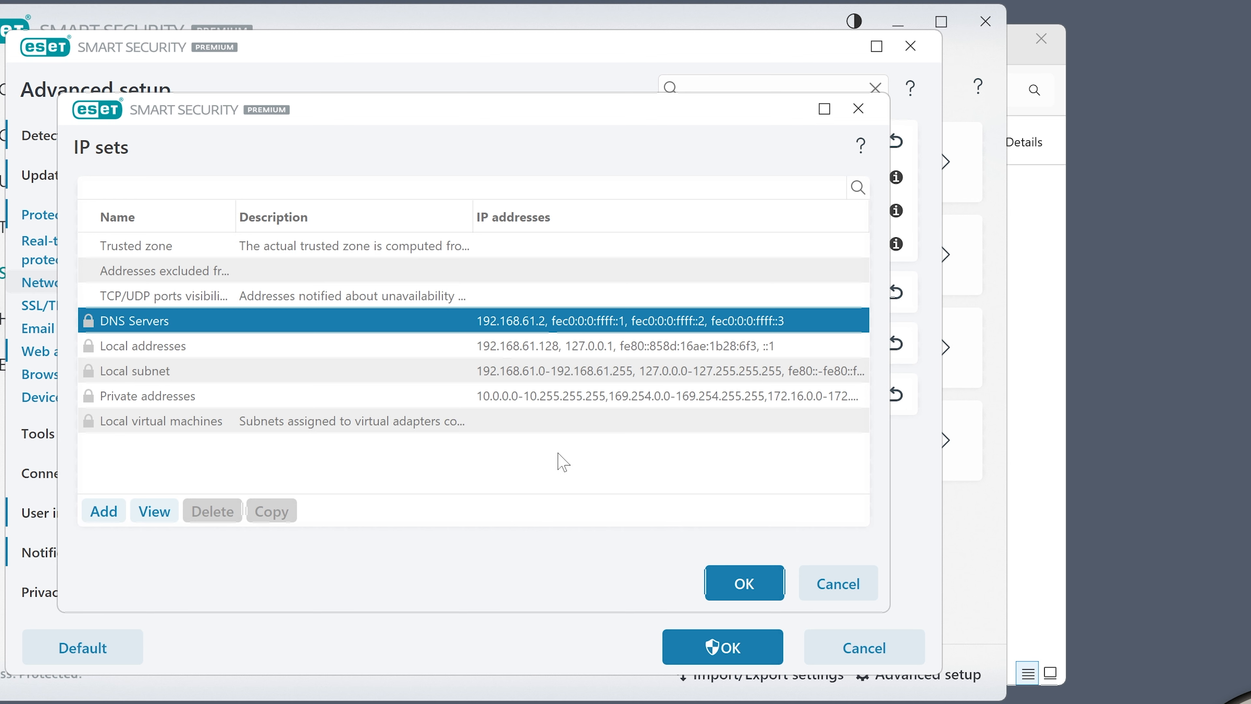
pyautogui.click(843, 586)
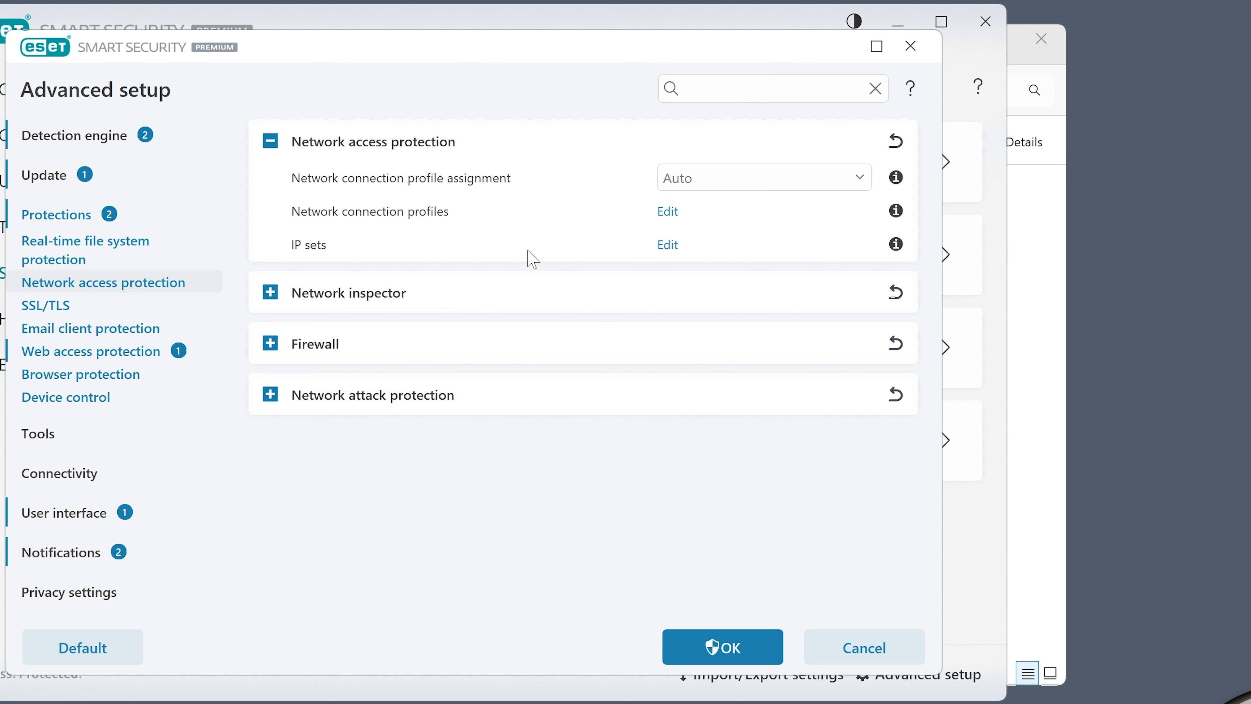
# Expand the Firewall section and review its settings
pyautogui.click(270, 343)
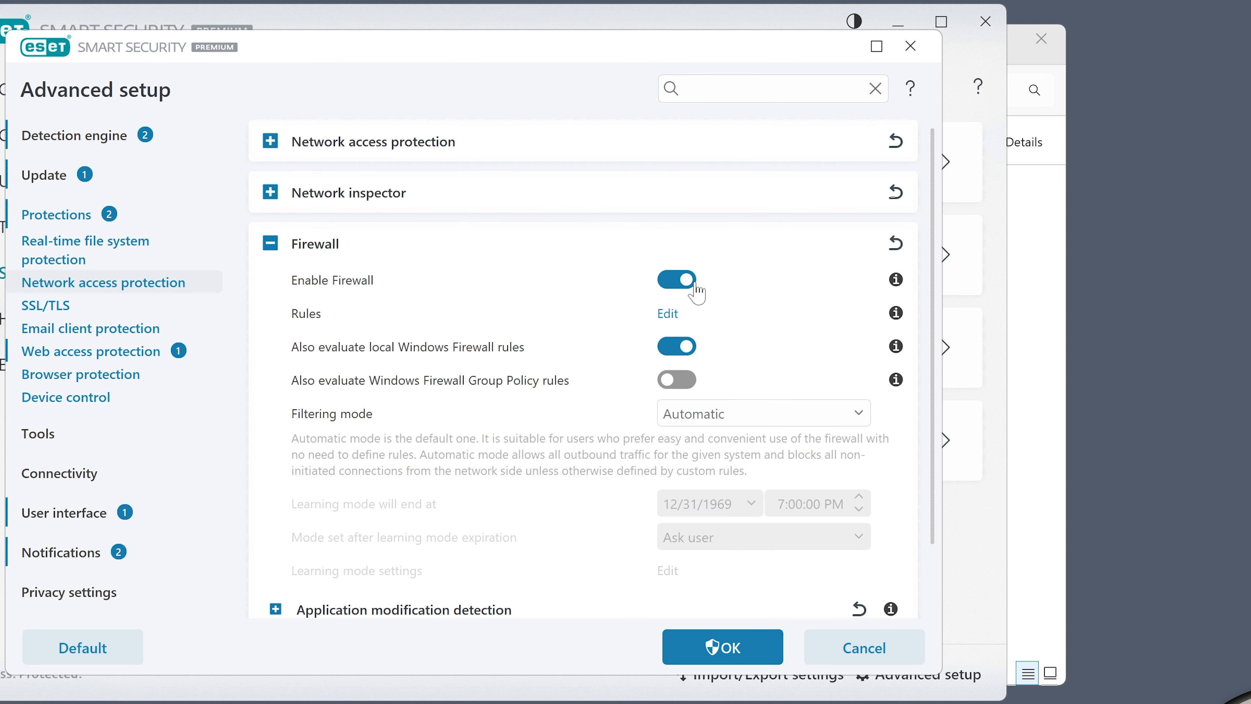
pyautogui.scroll(-1, 544, 345)
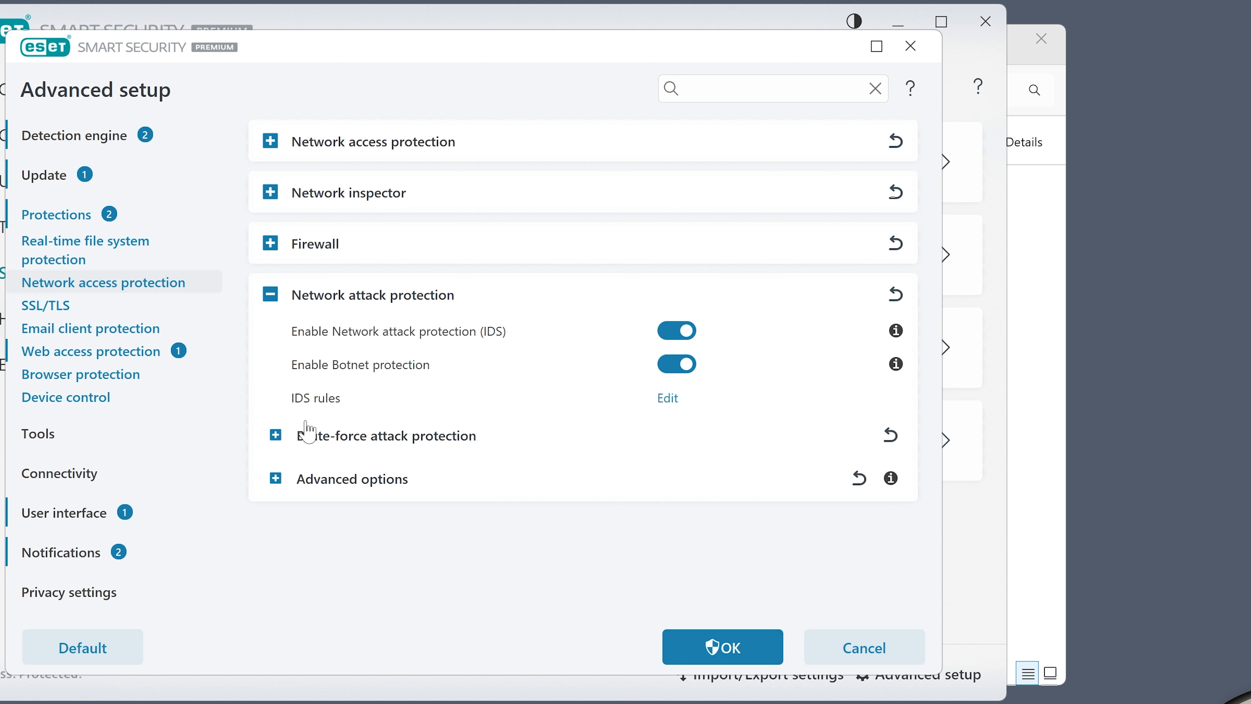
# Expand Brute-force attack protection and Advanced options under Network attack protection and review intrusion detection settings
pyautogui.click(276, 435)
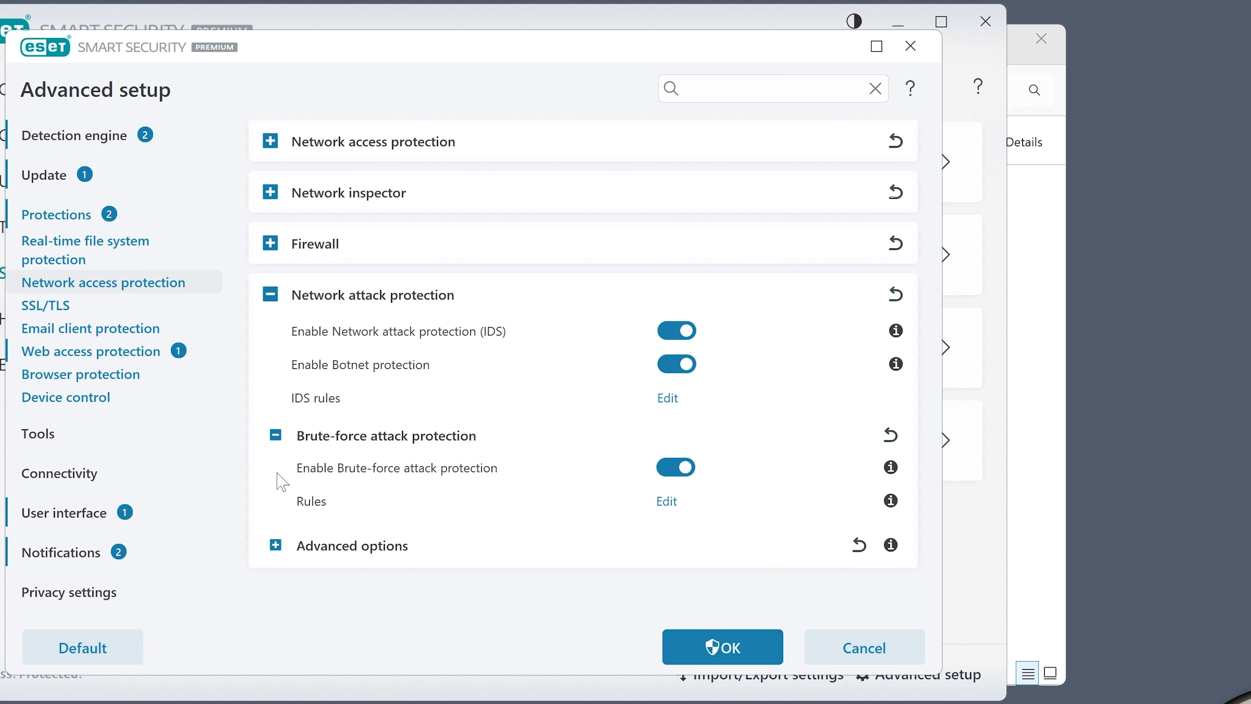
pyautogui.click(275, 545)
pyautogui.click(281, 585)
pyautogui.scroll(-5, 517, 511)
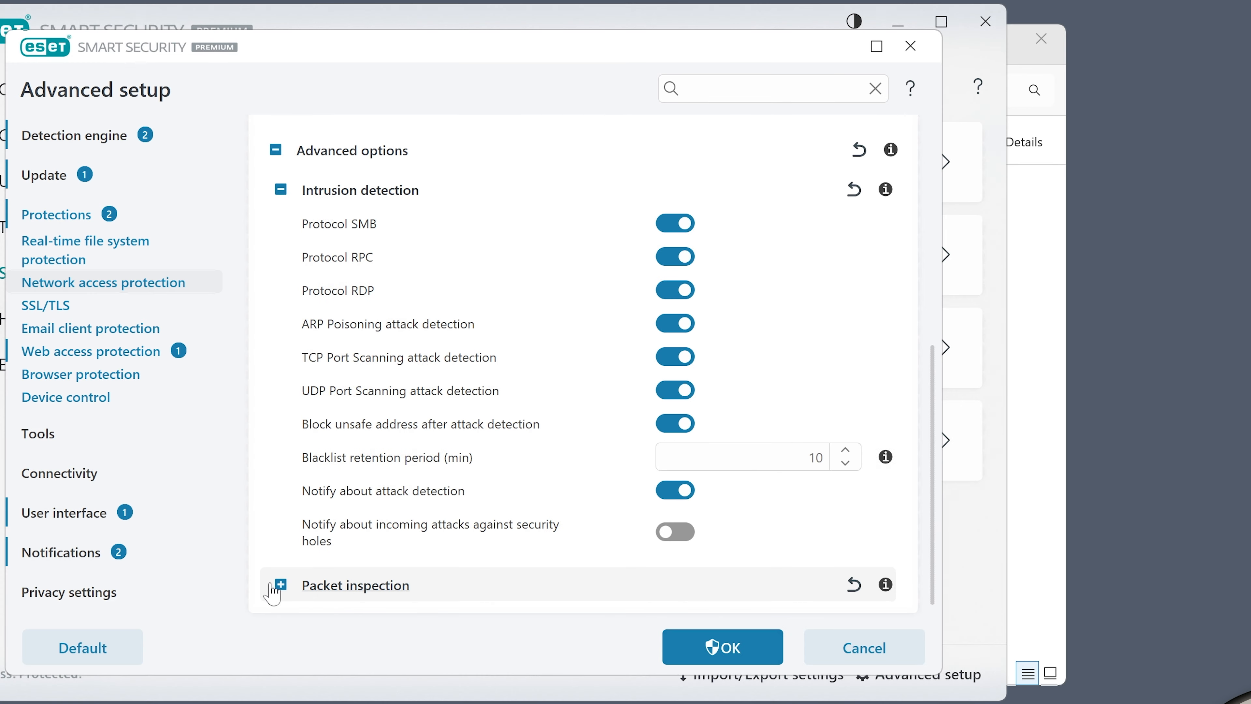
# Expand Packet inspection under Advanced options, review its SMB settings, then collapse the subsections
pyautogui.click(505, 482)
pyautogui.scroll(-3, 582, 476)
pyautogui.scroll(4, 575, 471)
pyautogui.scroll(-4, 506, 340)
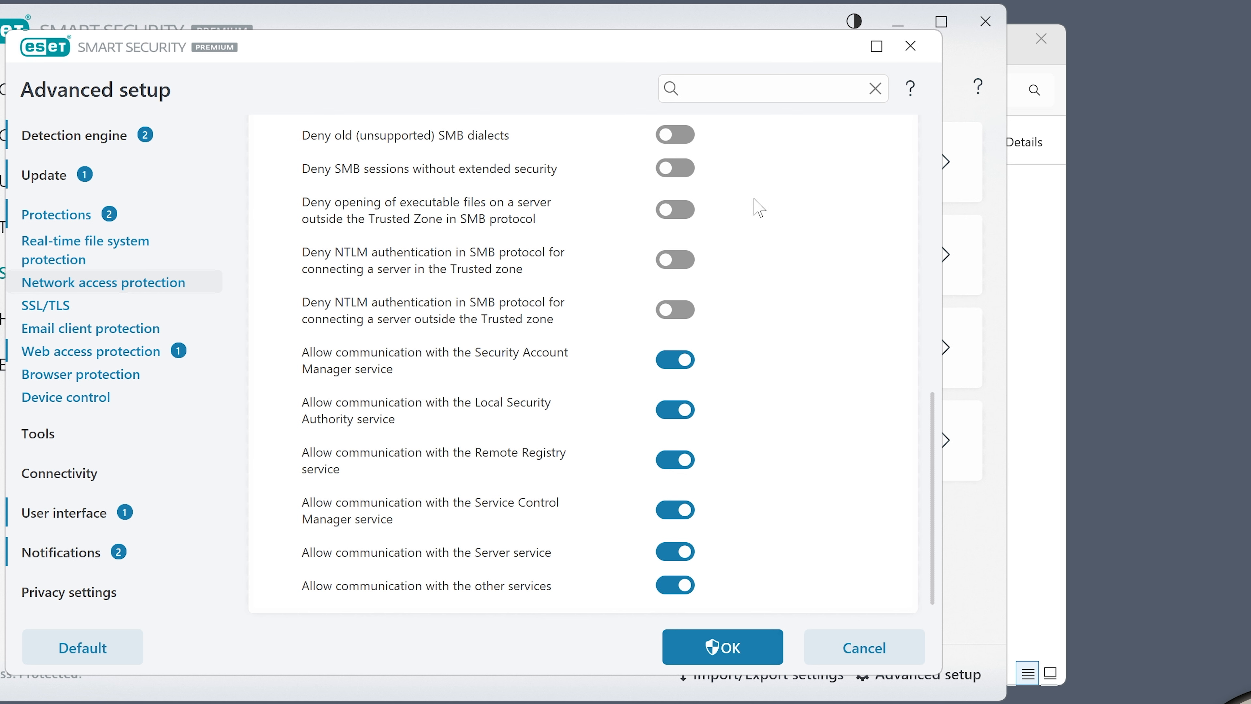
pyautogui.scroll(3, 614, 259)
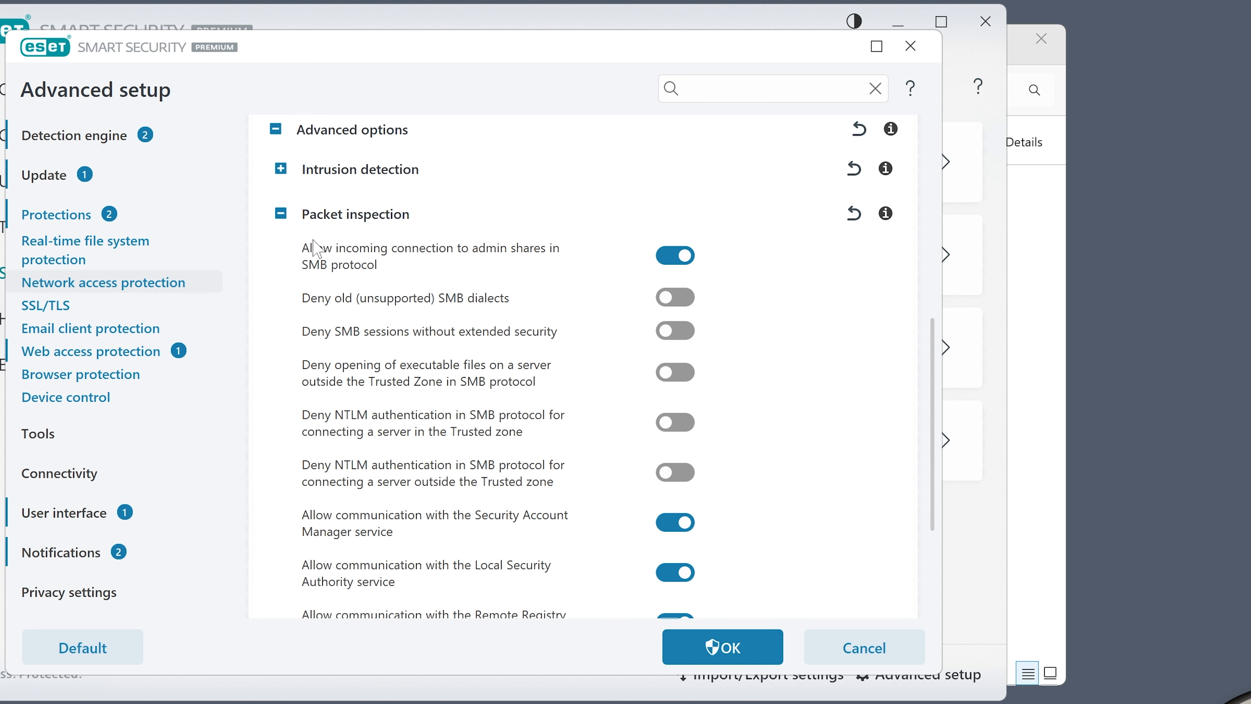
pyautogui.click(281, 213)
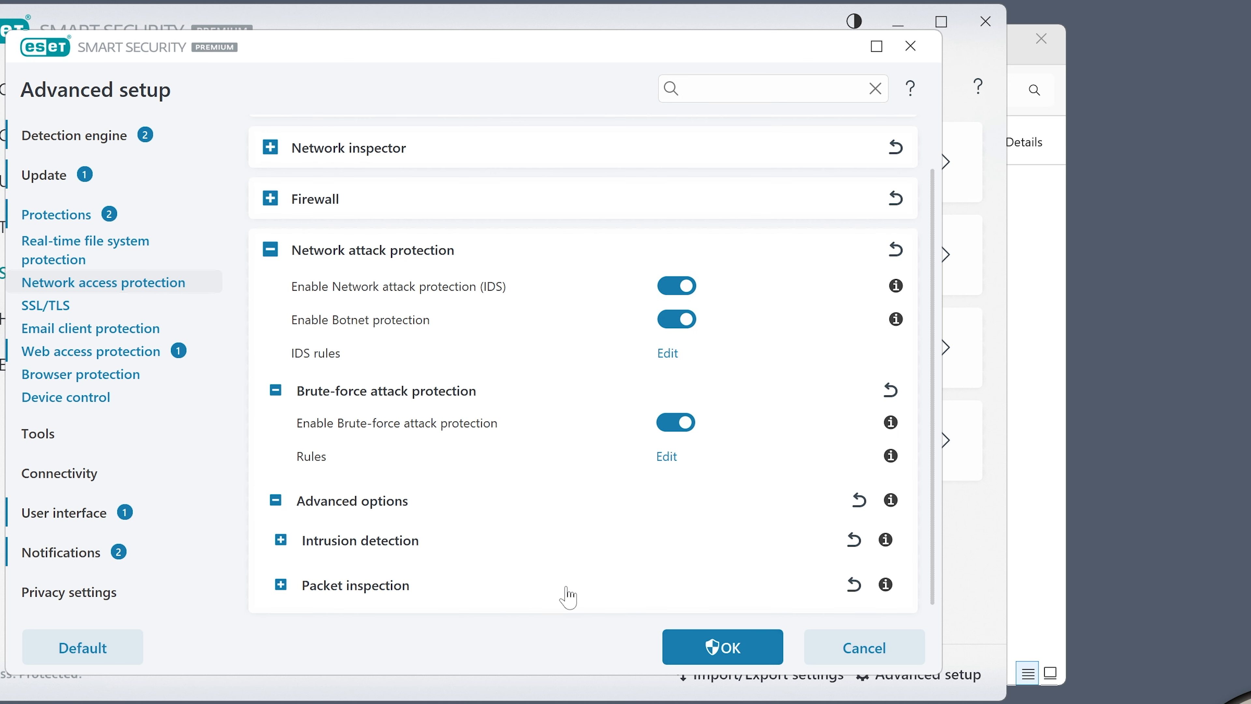
# Open the SSL/TLS settings, then the Email client protection section and review Mail transport protection
pyautogui.click(53, 307)
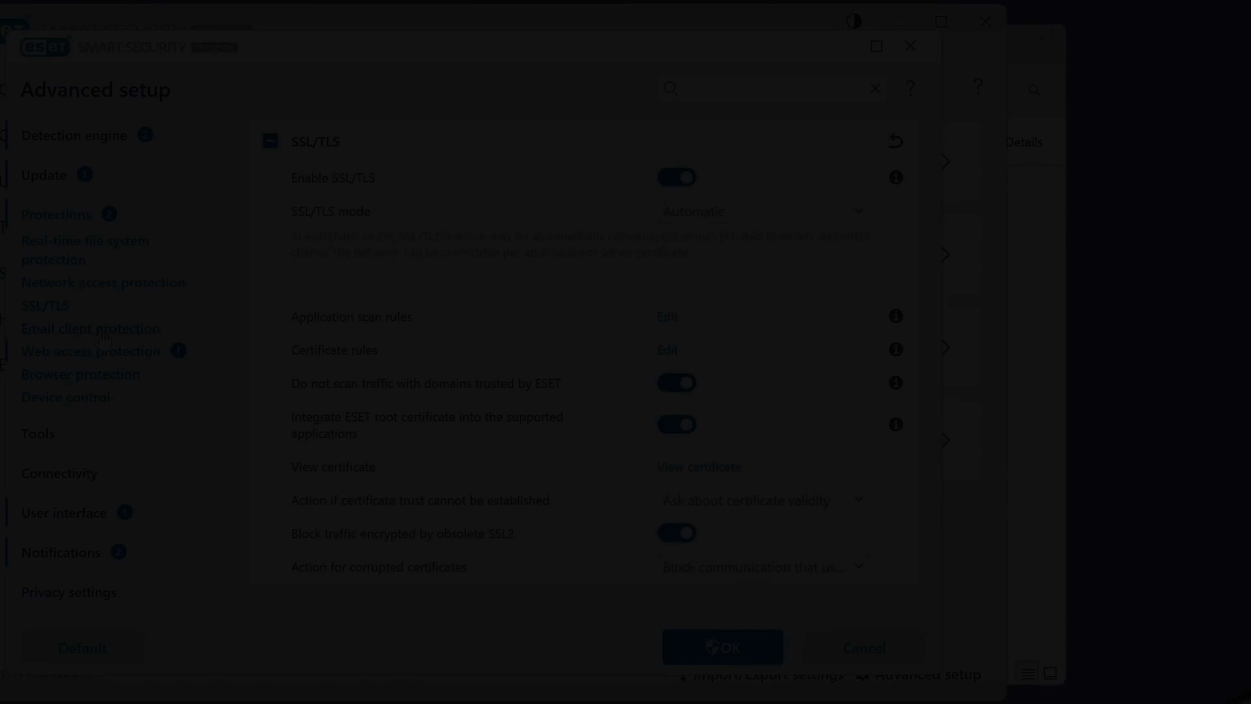
pyautogui.click(441, 322)
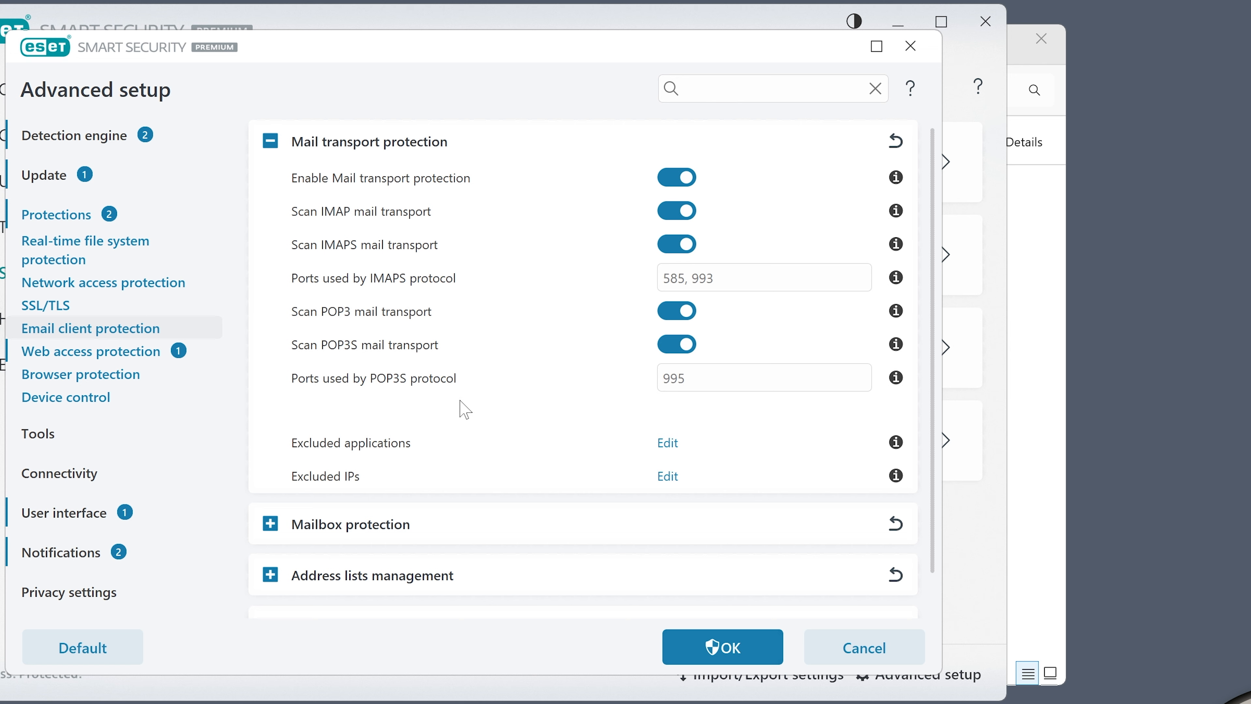
pyautogui.scroll(-1, 433, 412)
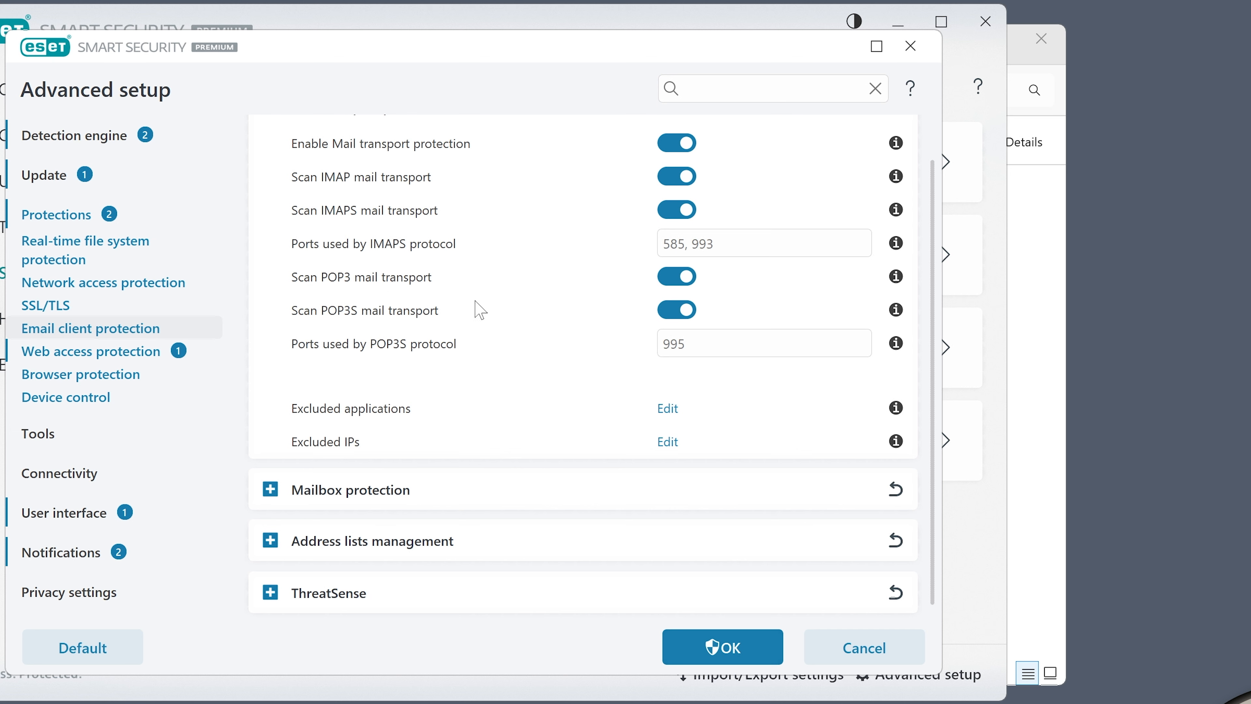
# Expand Mailbox protection and review its email scanning, spam and Integrations options
pyautogui.click(270, 490)
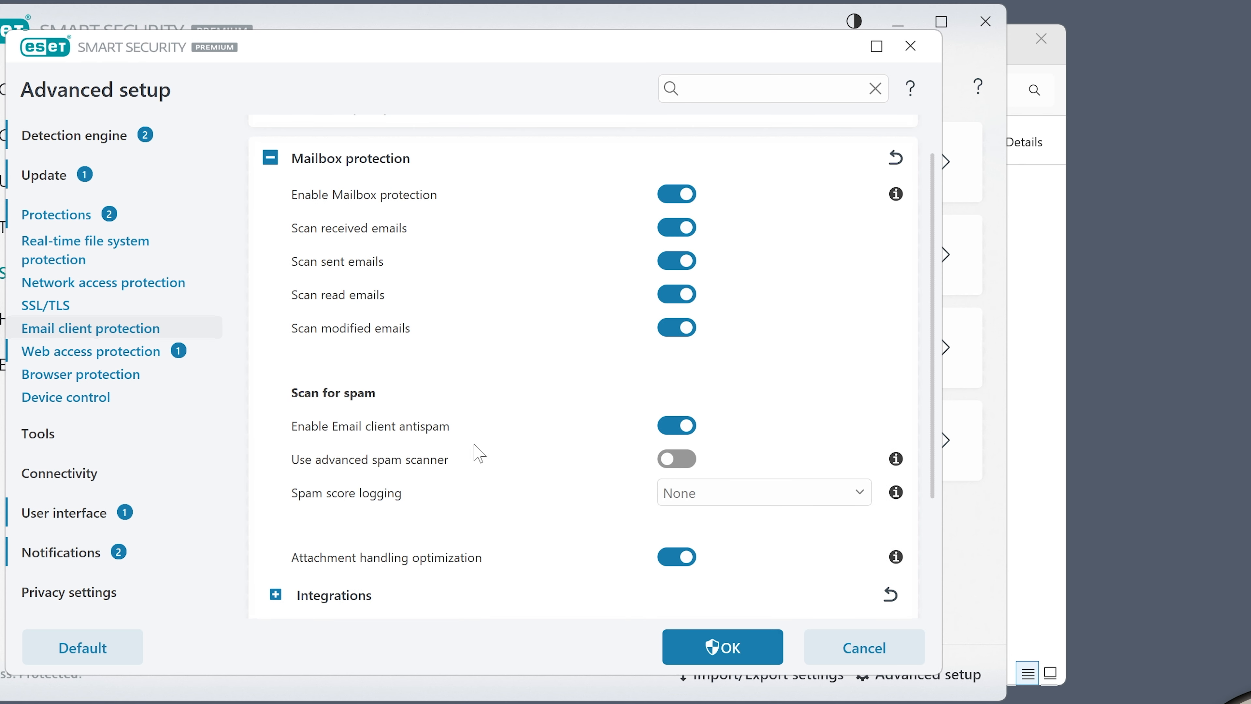
pyautogui.scroll(-2, 480, 452)
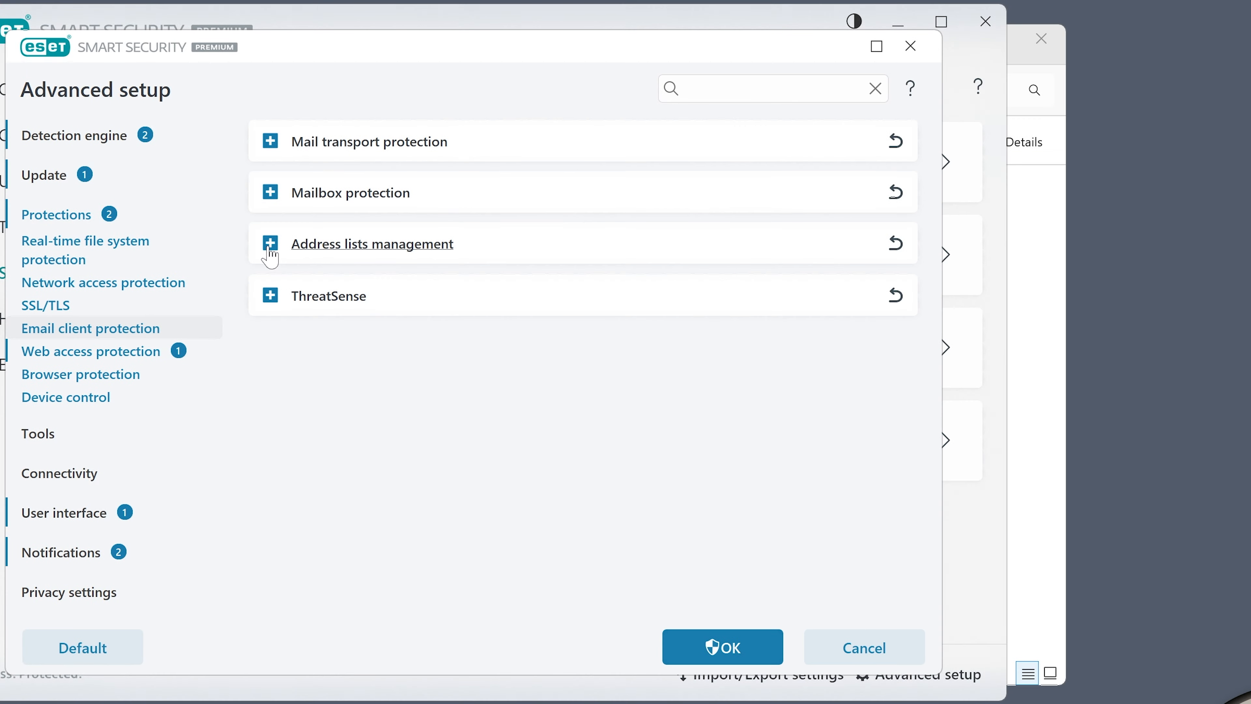
# Expand Address lists management and review its address list and ThreatSense settings
pyautogui.click(271, 244)
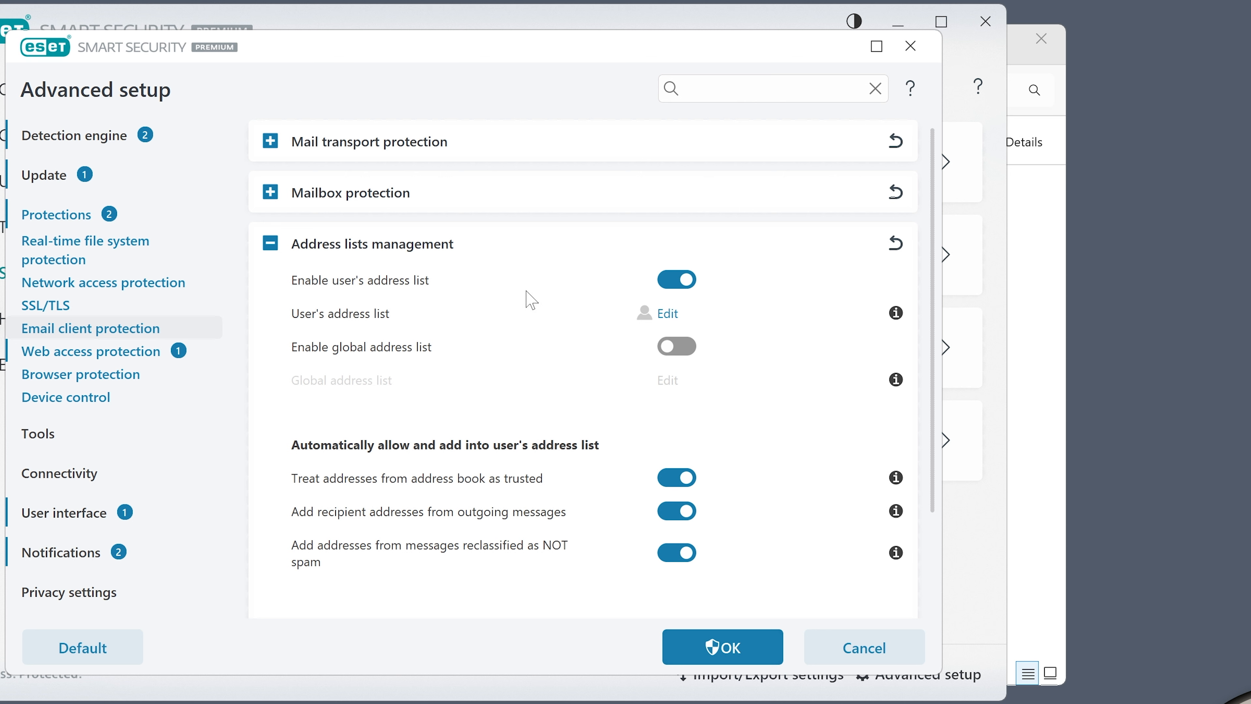
pyautogui.moveTo(903, 318)
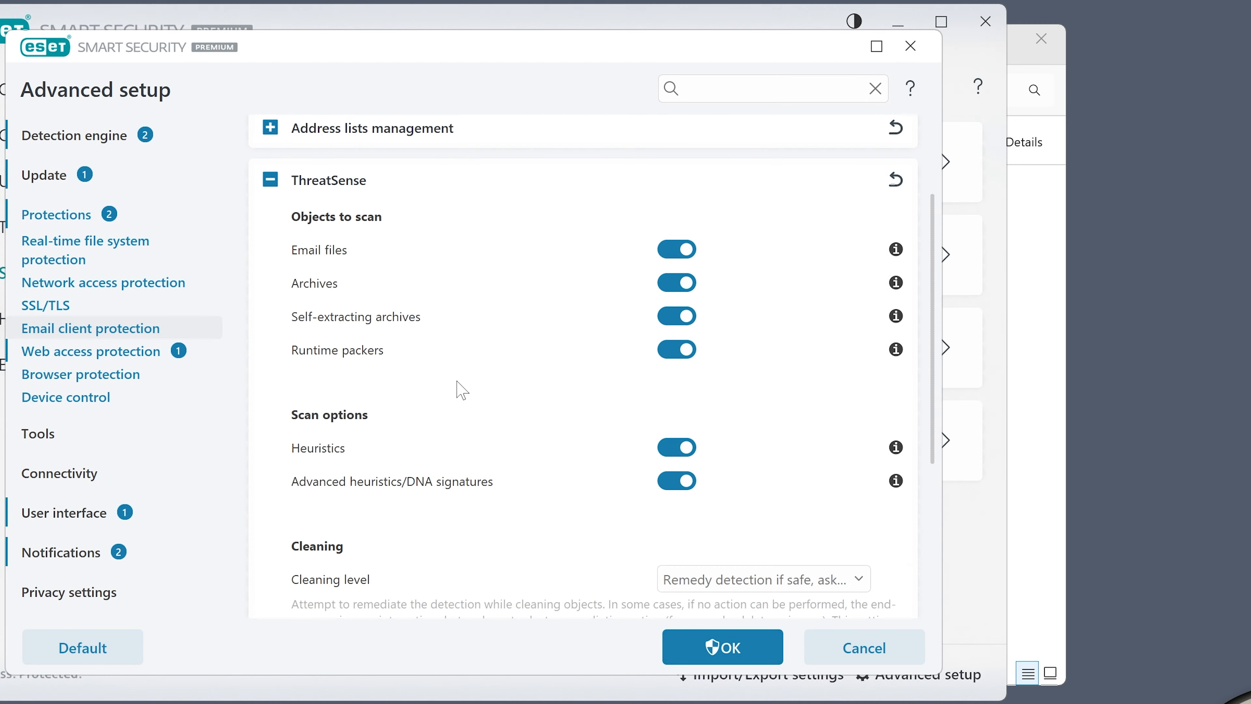
pyautogui.scroll(-5, 462, 389)
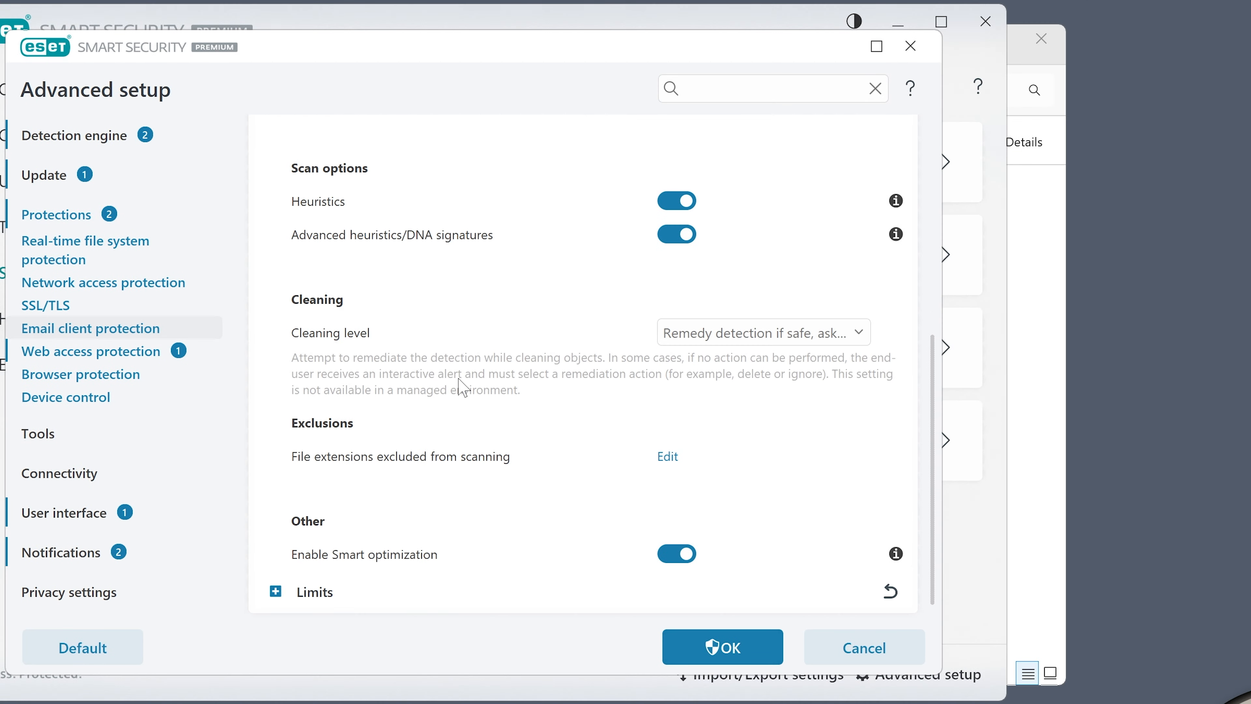
# Open Web access protection, then expand URL list management and HTTP(S) traffic scanning in turn
pyautogui.click(68, 352)
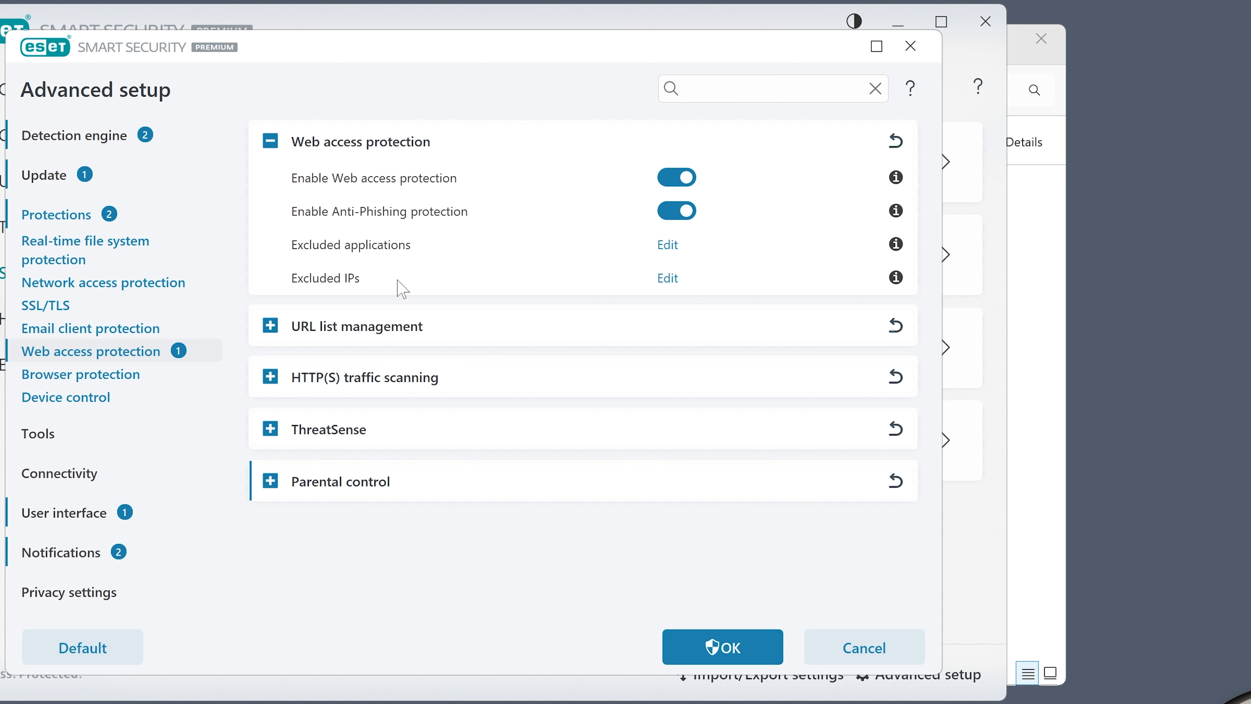
pyautogui.click(270, 326)
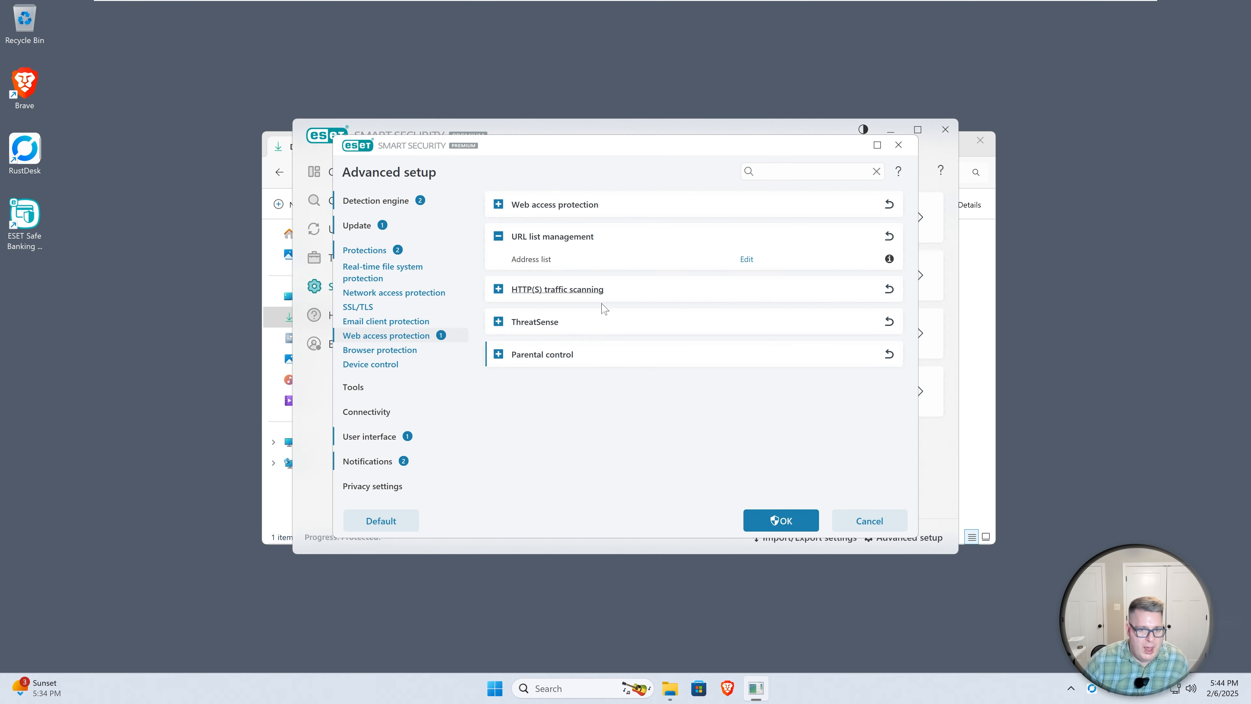
pyautogui.click(499, 289)
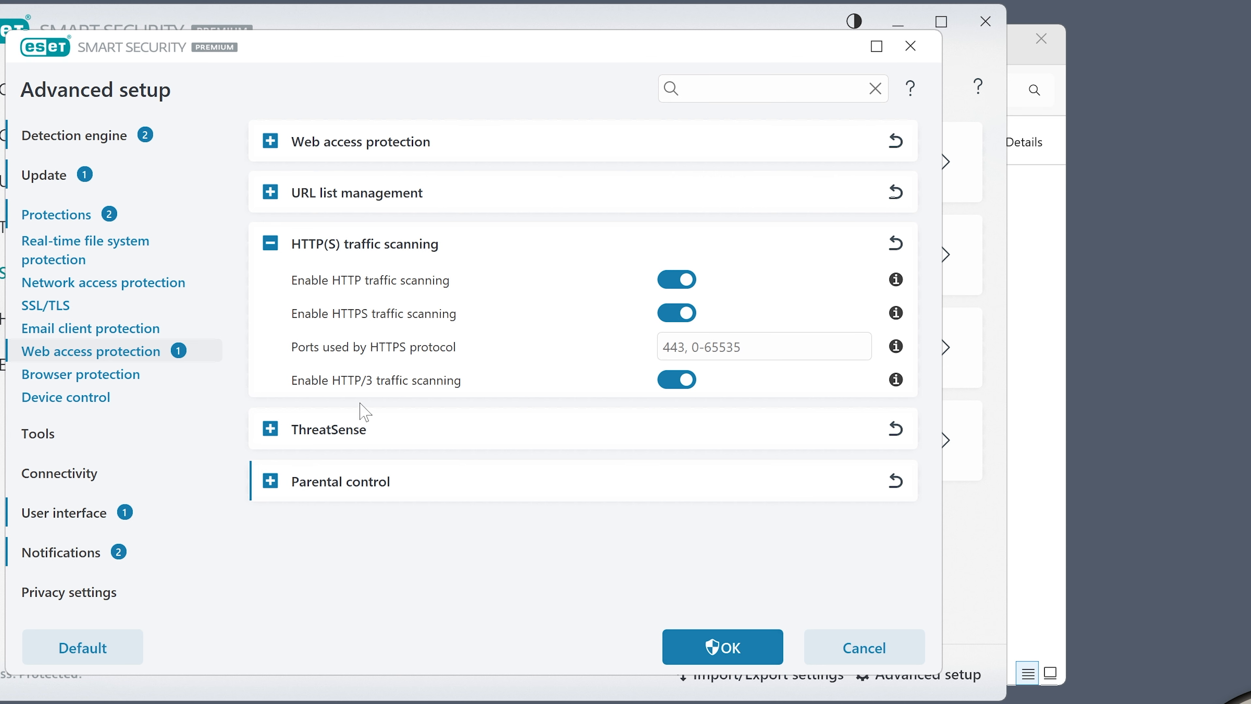
# Expand the web ThreatSense section and review its scan, cleaning and exclusion options
pyautogui.click(359, 430)
pyautogui.scroll(-2, 507, 425)
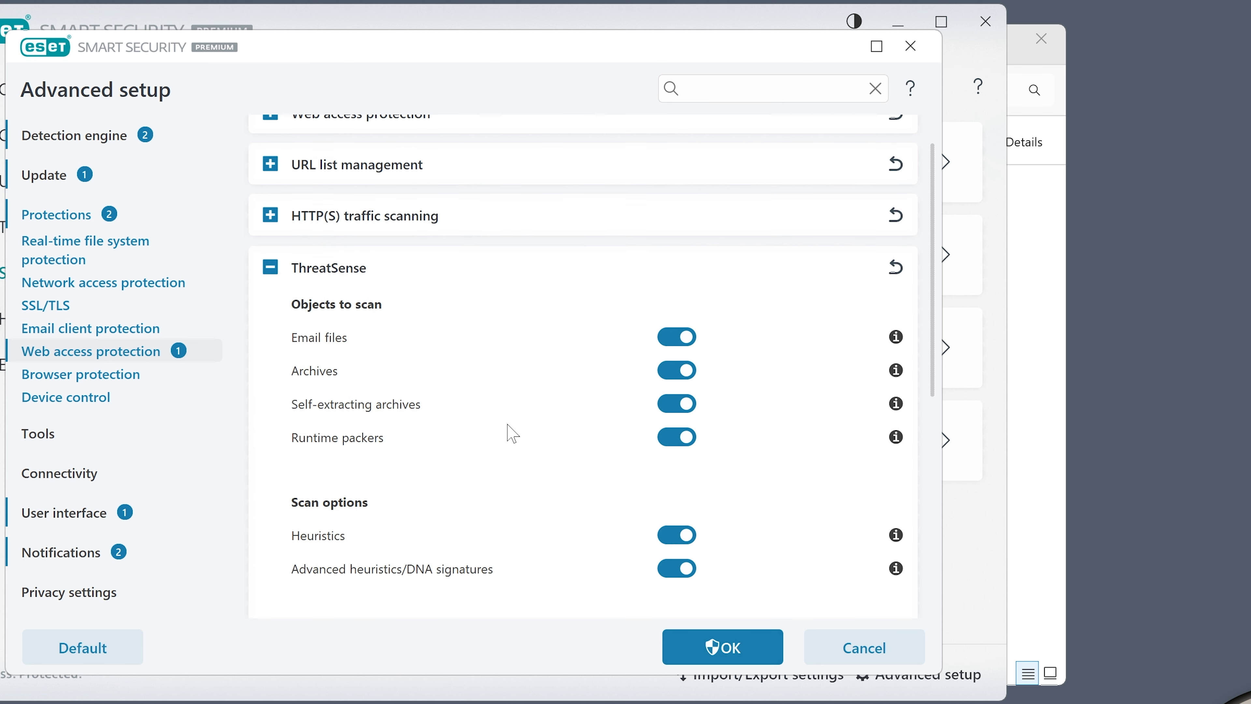
pyautogui.scroll(-6, 489, 439)
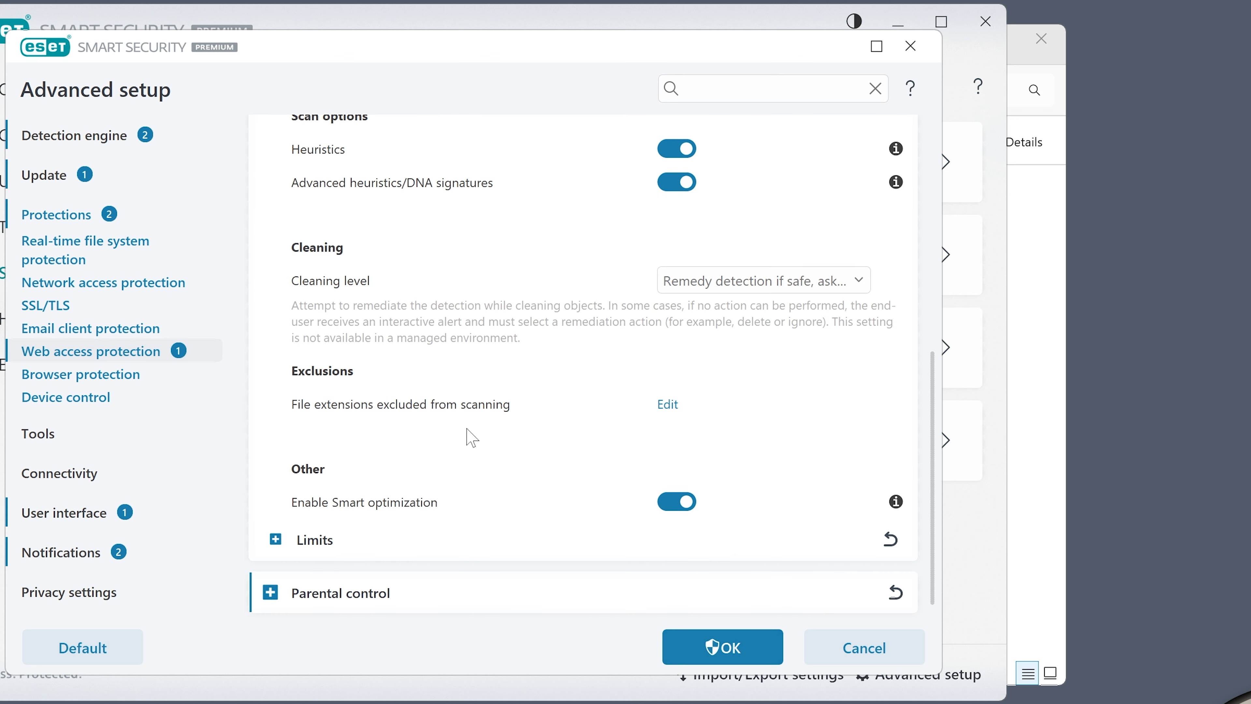
# Expand Parental control, enable it, open and close its User accounts list, then disable it again
pyautogui.click(270, 600)
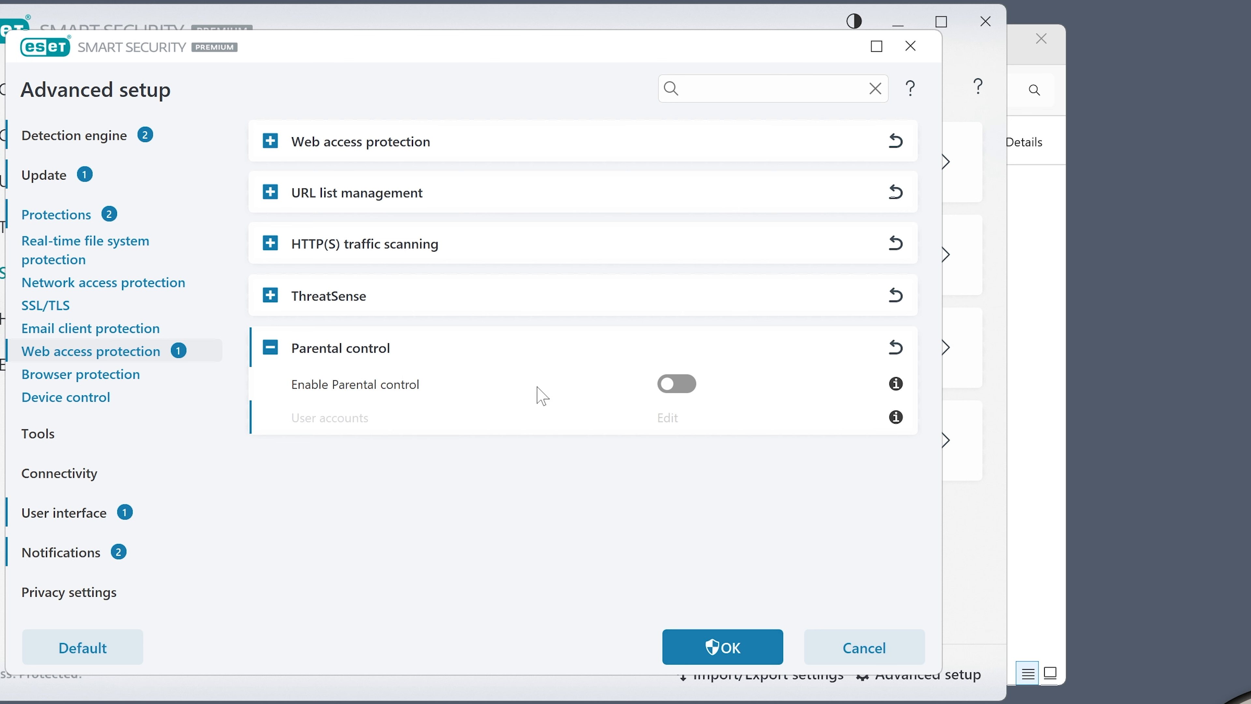
pyautogui.click(688, 388)
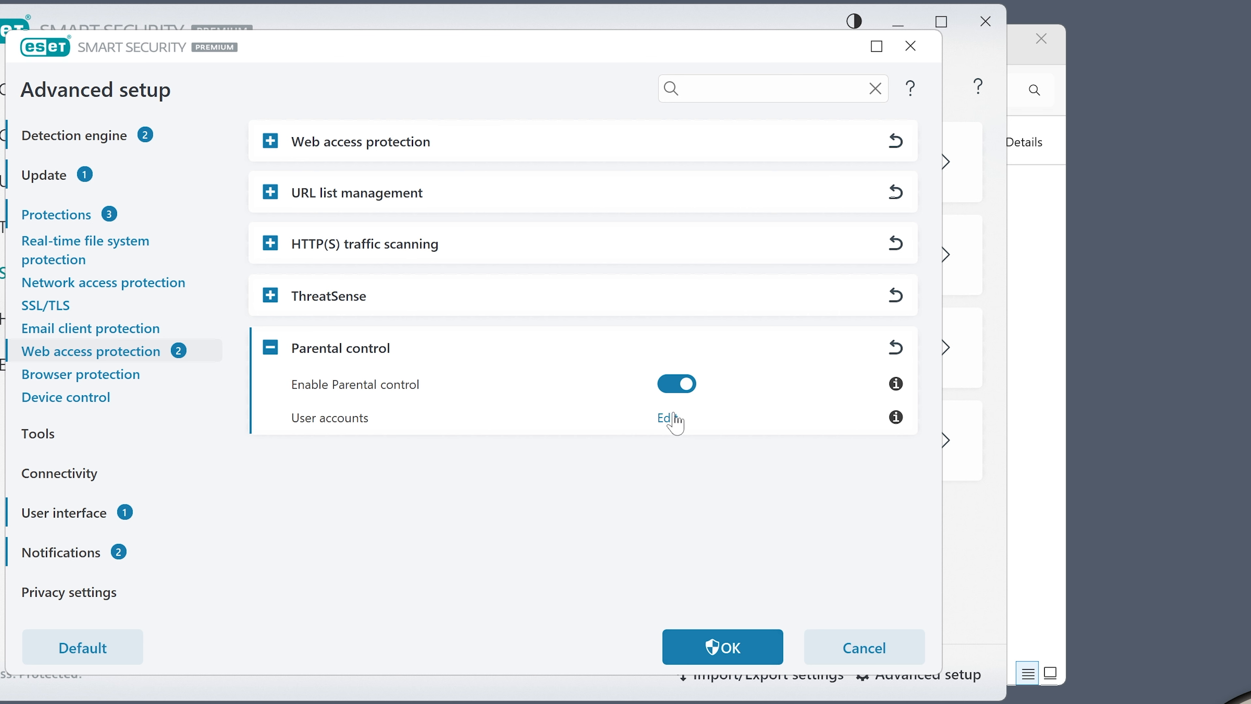
pyautogui.click(669, 419)
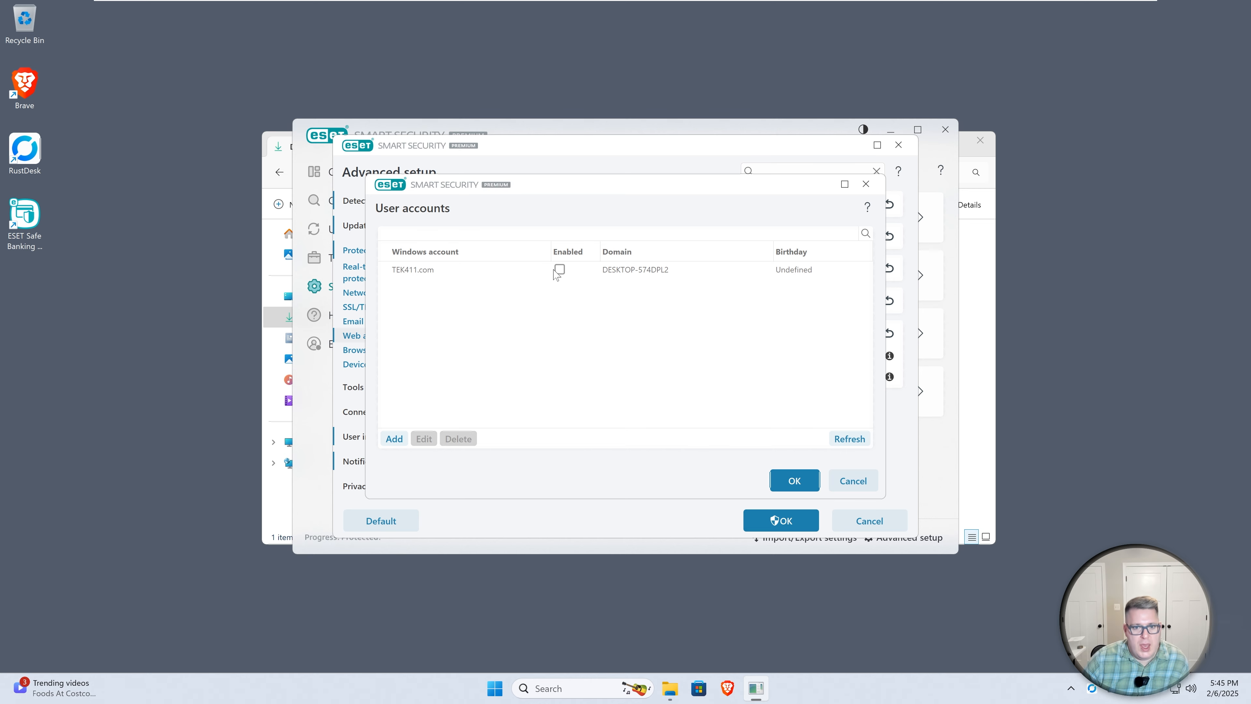
pyautogui.click(849, 480)
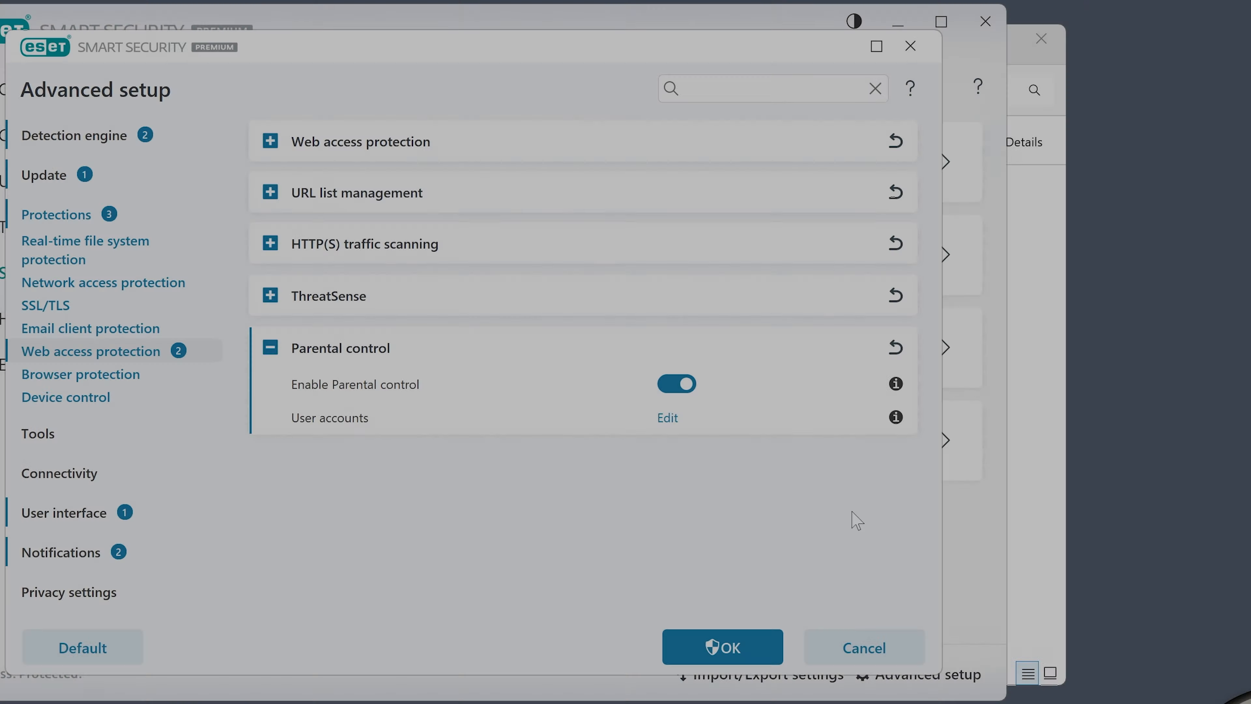
pyautogui.click(680, 386)
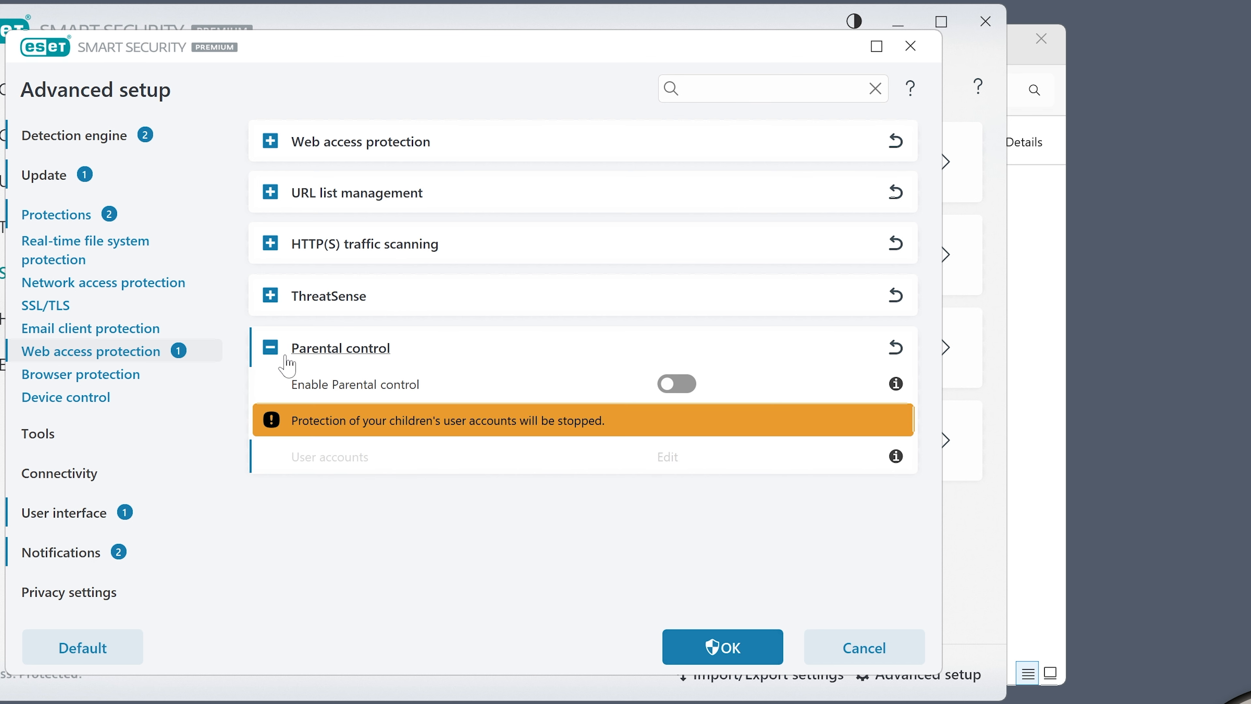
# Collapse Parental control and open the Browser protection settings for Safe Banking & Browsing
pyautogui.click(269, 348)
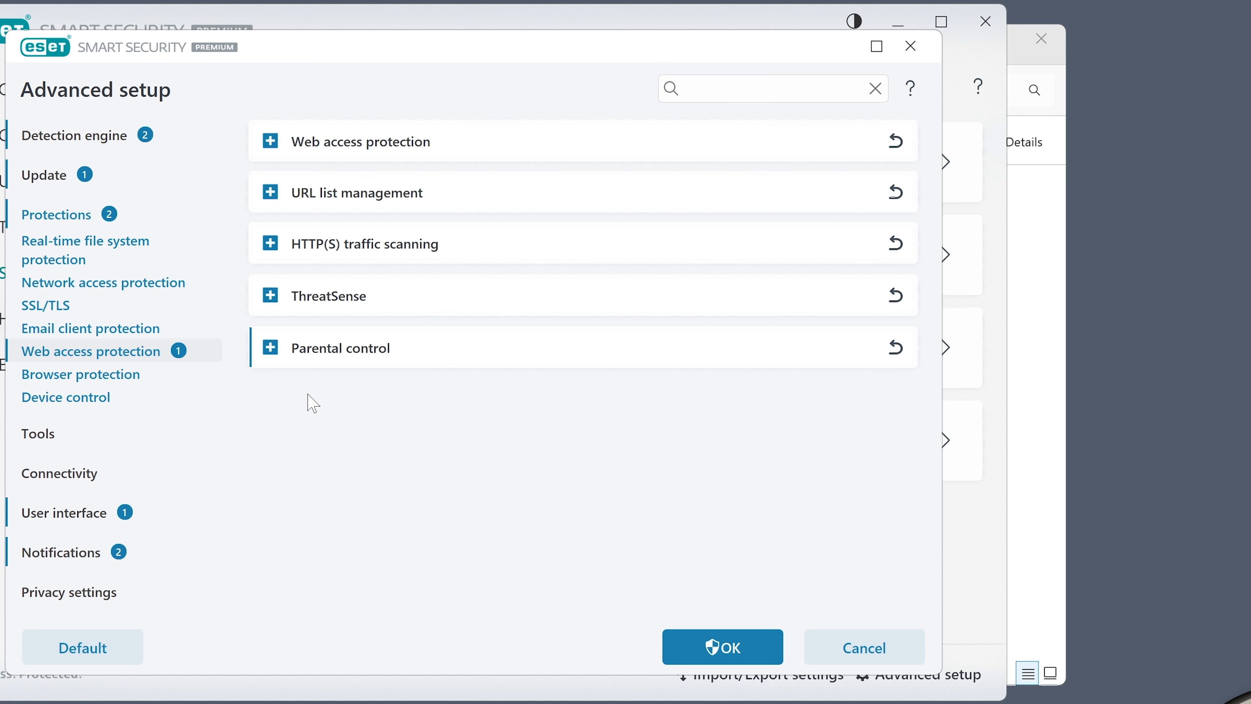
pyautogui.click(78, 376)
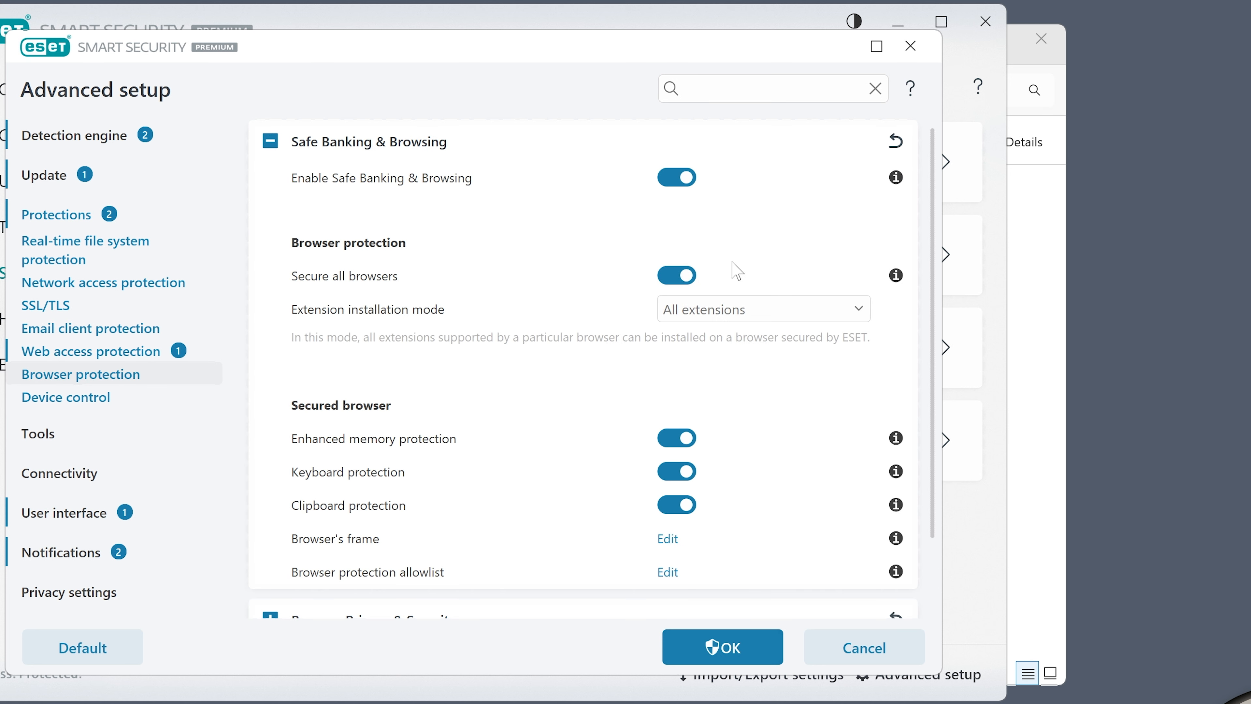
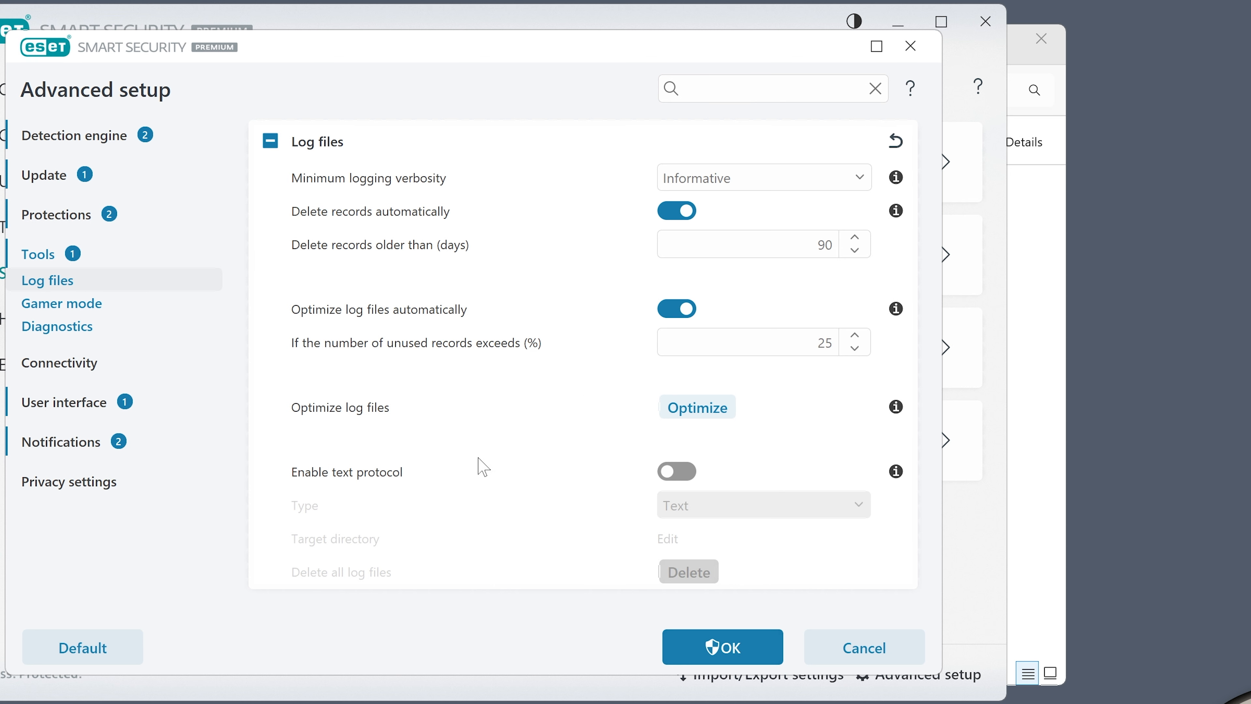
# Browse the Gamer mode, Connectivity and User interface settings, expanding the Access setup section
pyautogui.click(44, 305)
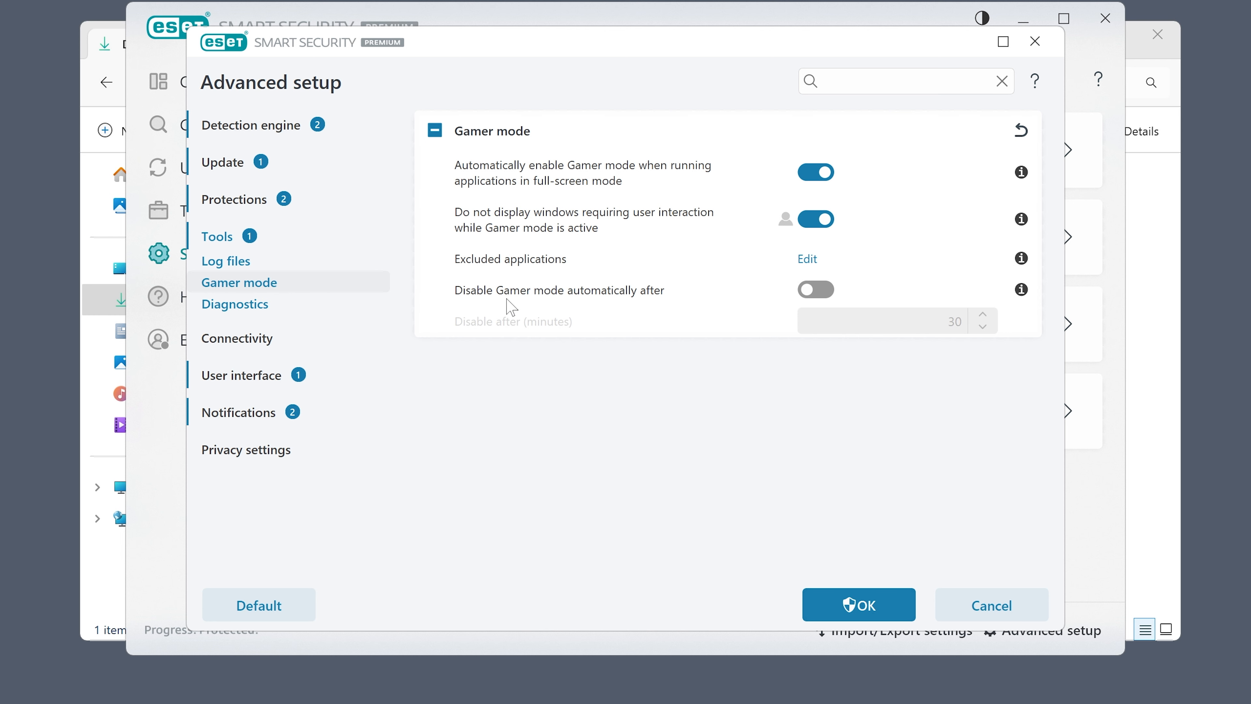
pyautogui.click(240, 305)
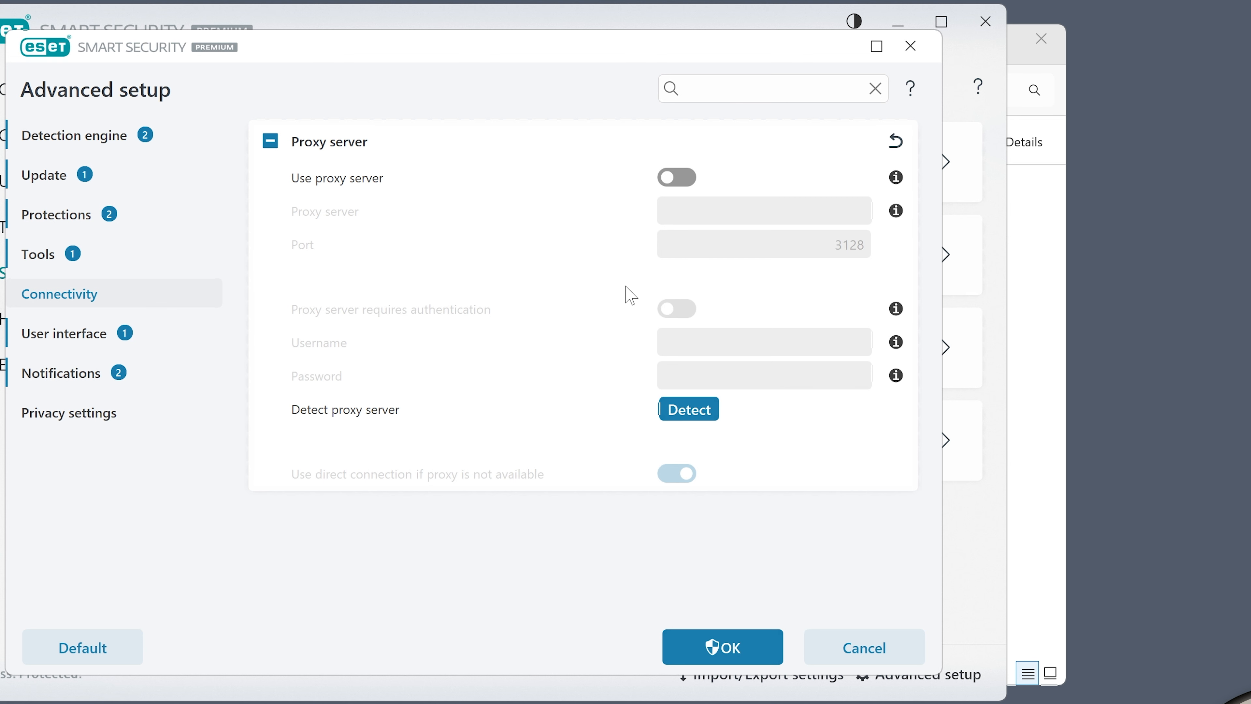
pyautogui.click(62, 333)
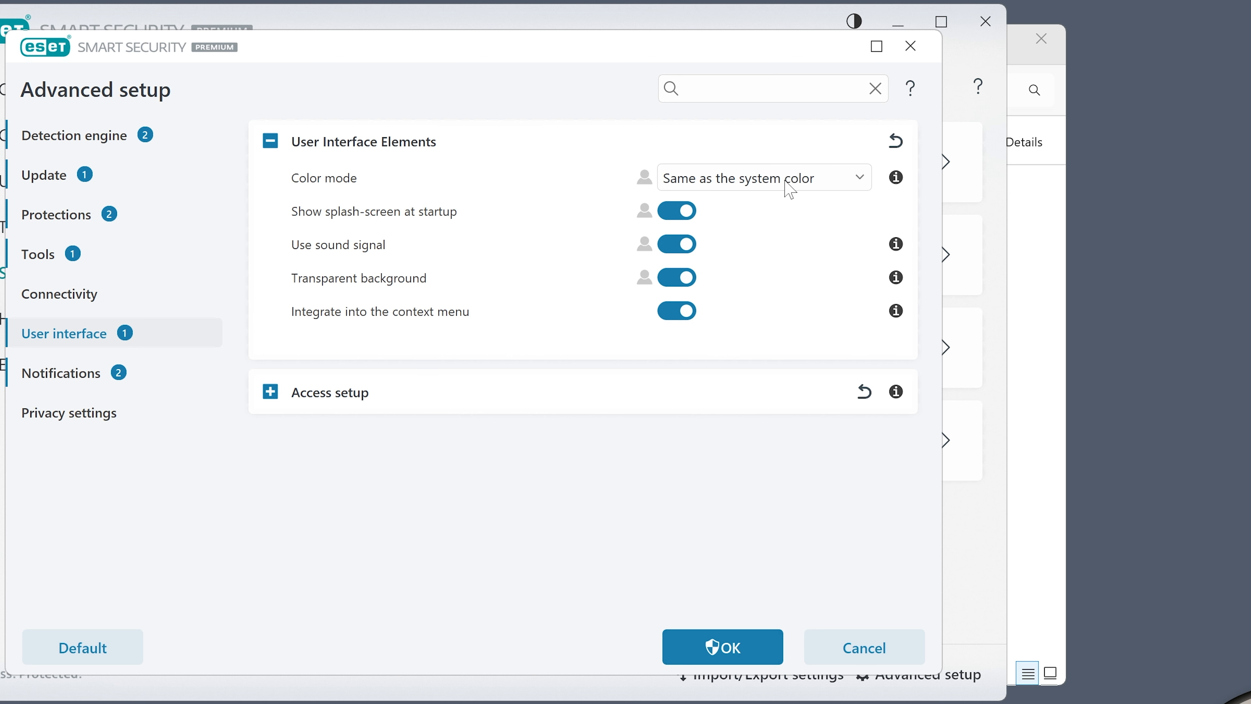
pyautogui.click(270, 393)
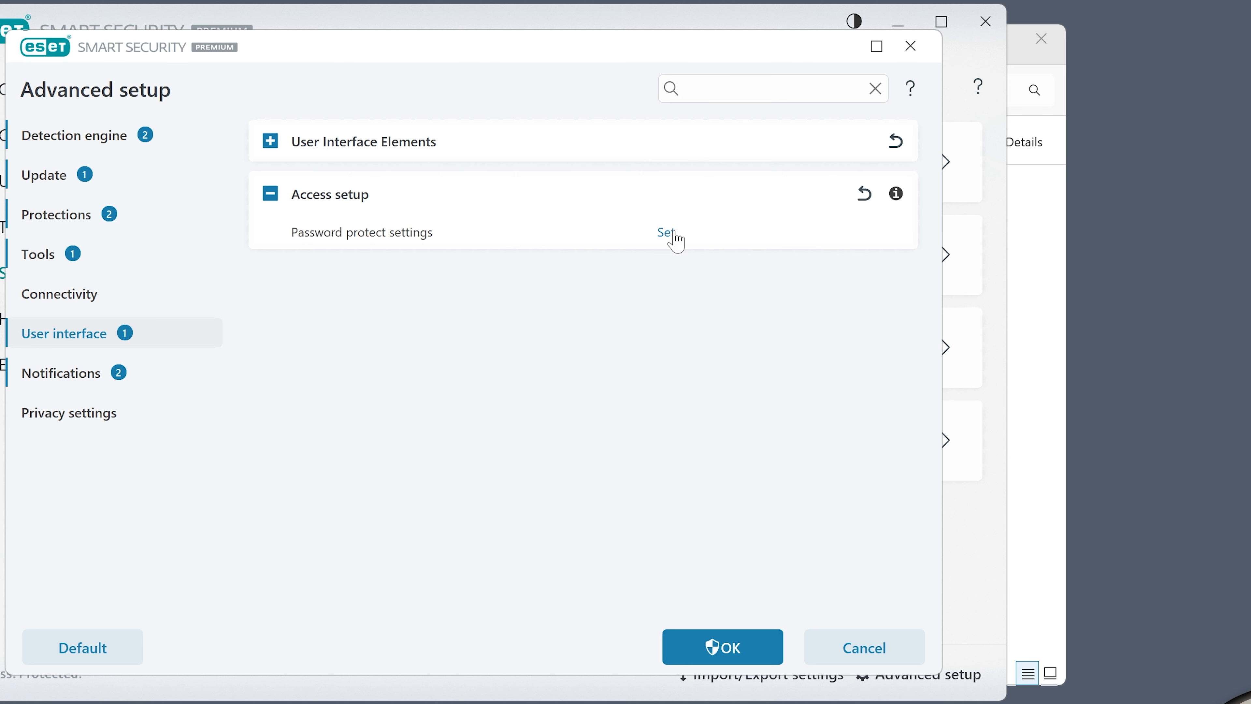
# Open the Notifications settings and expand Desktop notifications and Interactive alerts in turn
pyautogui.click(68, 377)
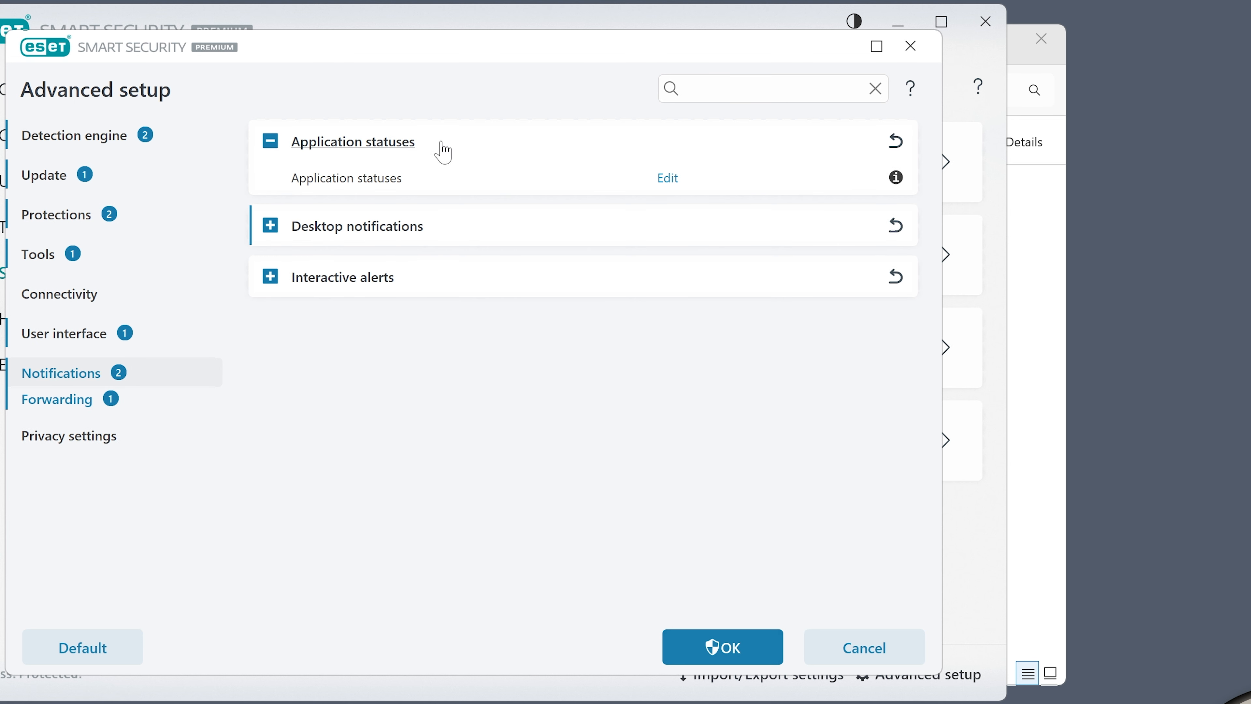
pyautogui.click(269, 228)
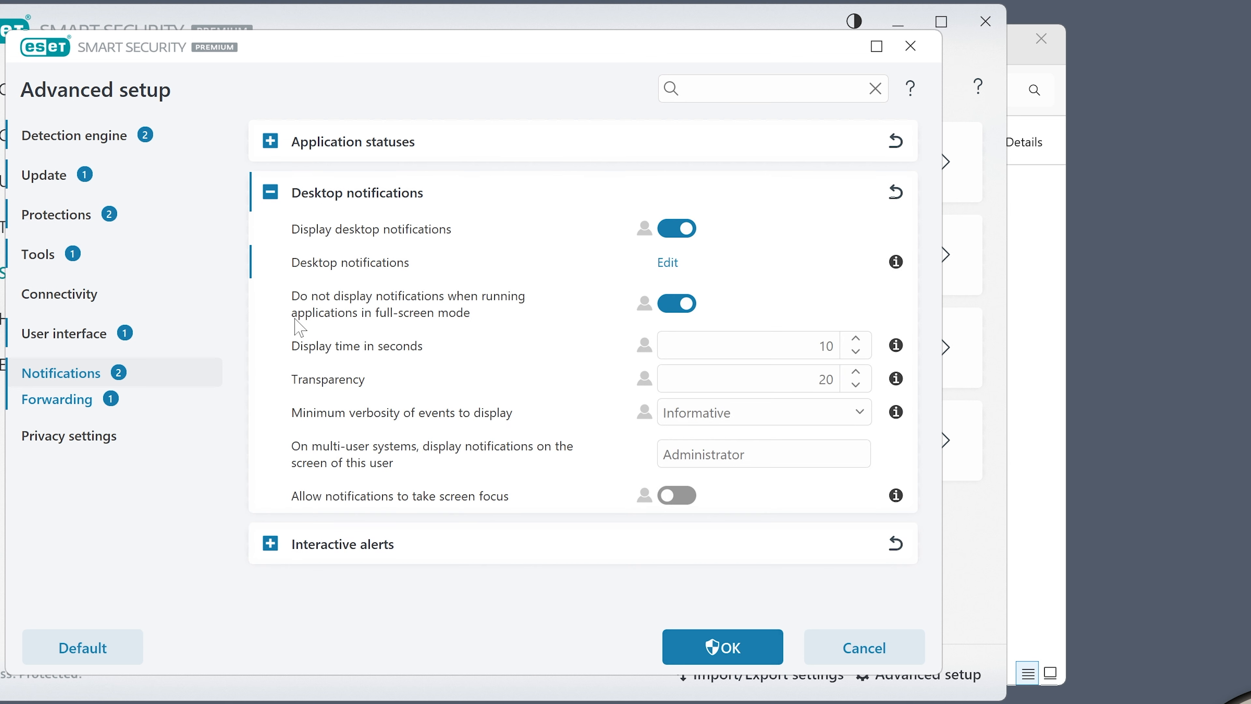
pyautogui.click(270, 542)
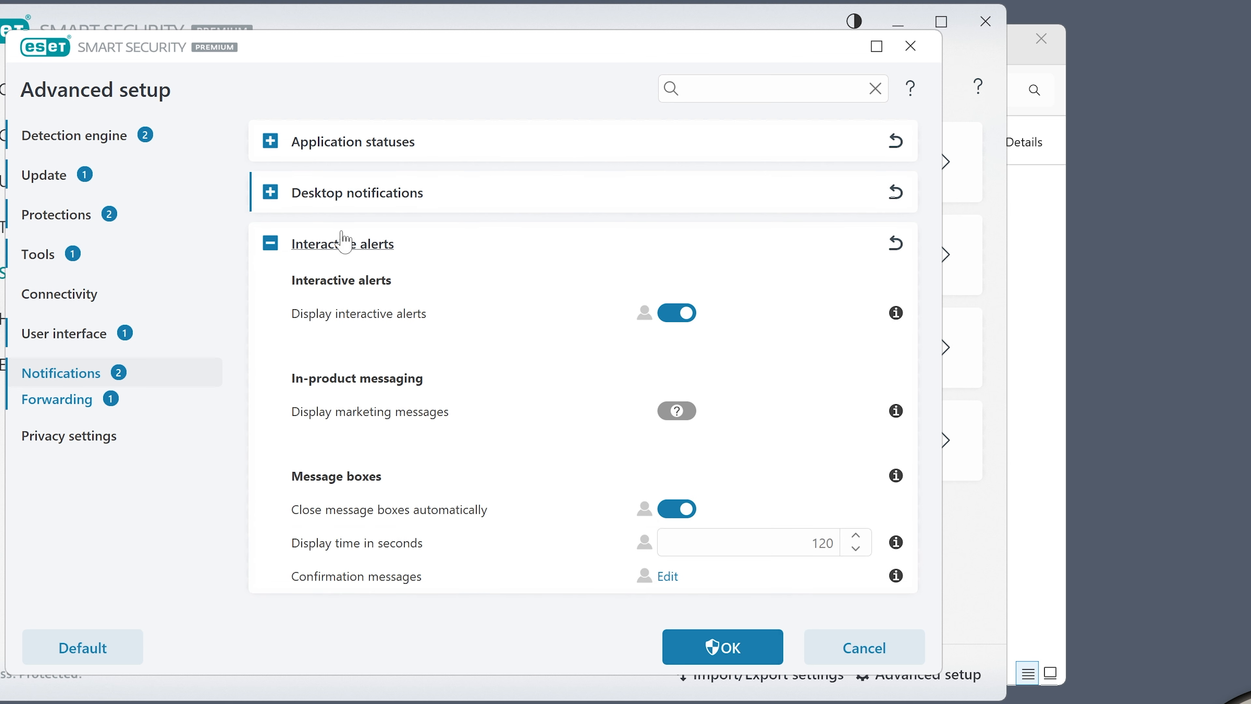
pyautogui.click(267, 192)
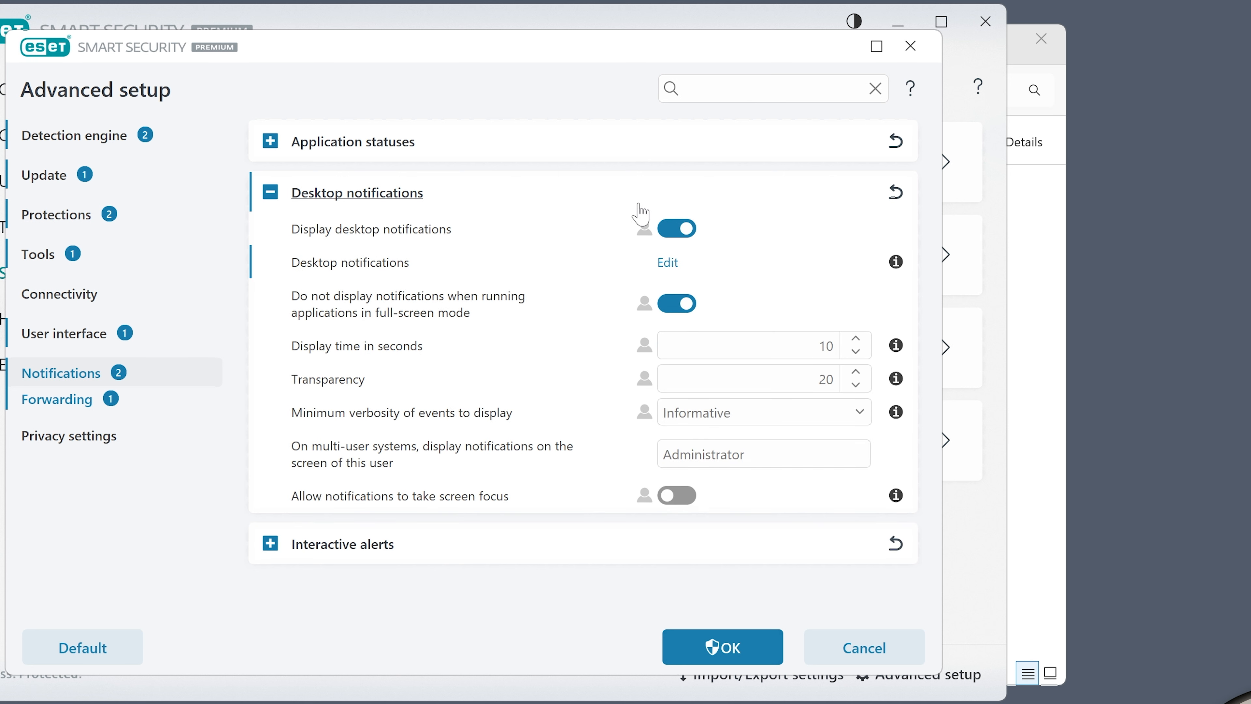
# Review the email Forwarding and Privacy settings pages, then close Advanced setup with OK
pyautogui.click(59, 399)
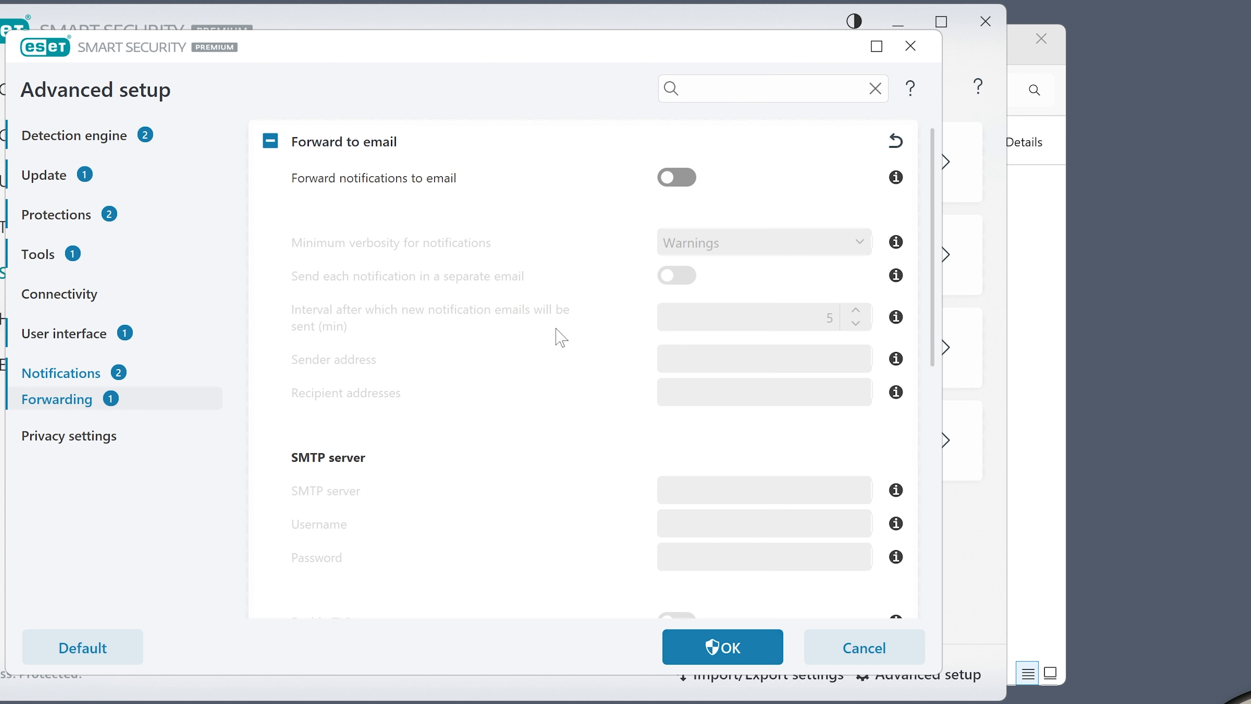
pyautogui.moveTo(936, 170); pyautogui.dragTo(939, 236)
pyautogui.click(69, 436)
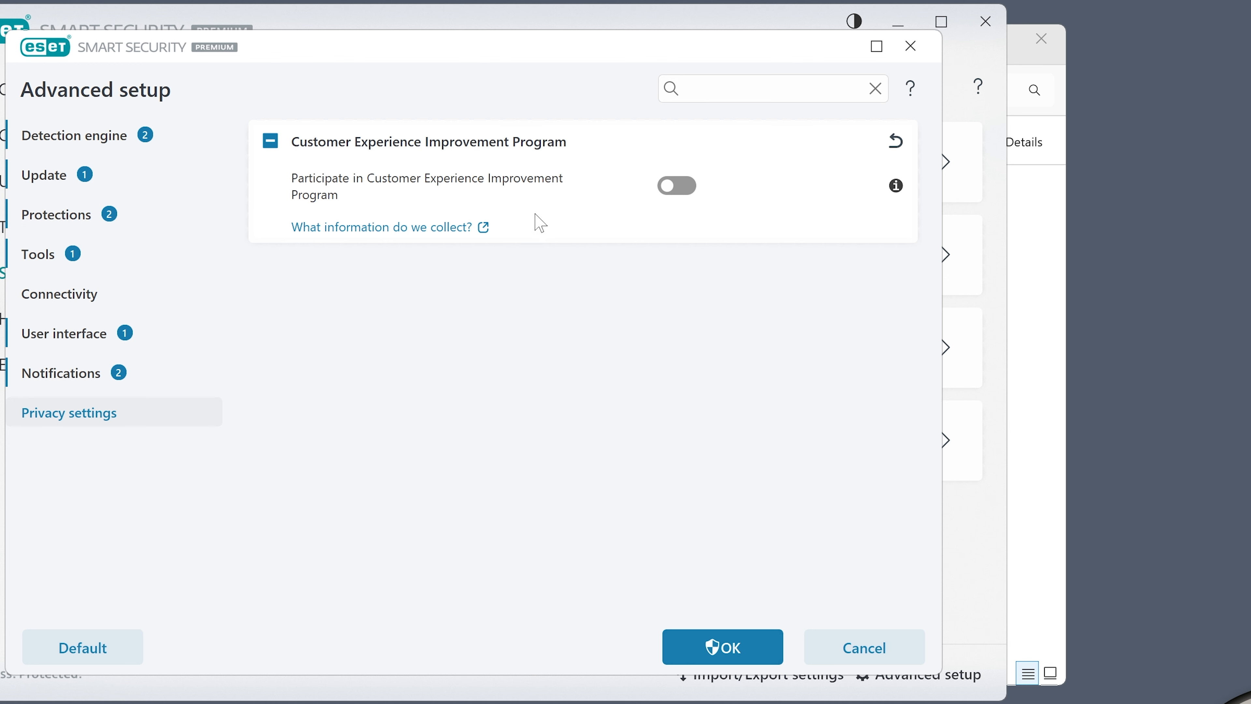
pyautogui.click(734, 652)
# Open the Security report from Tools, scroll through it, and go back to Tools
pyautogui.click(362, 540)
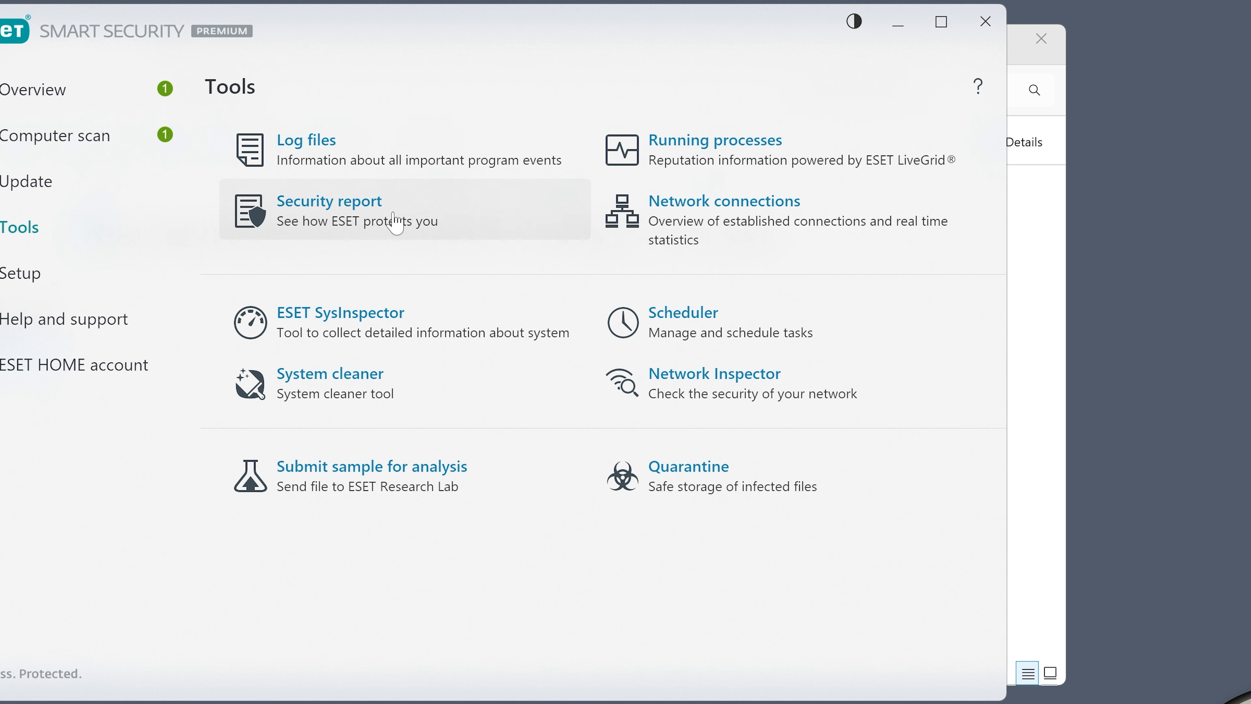
pyautogui.click(360, 211)
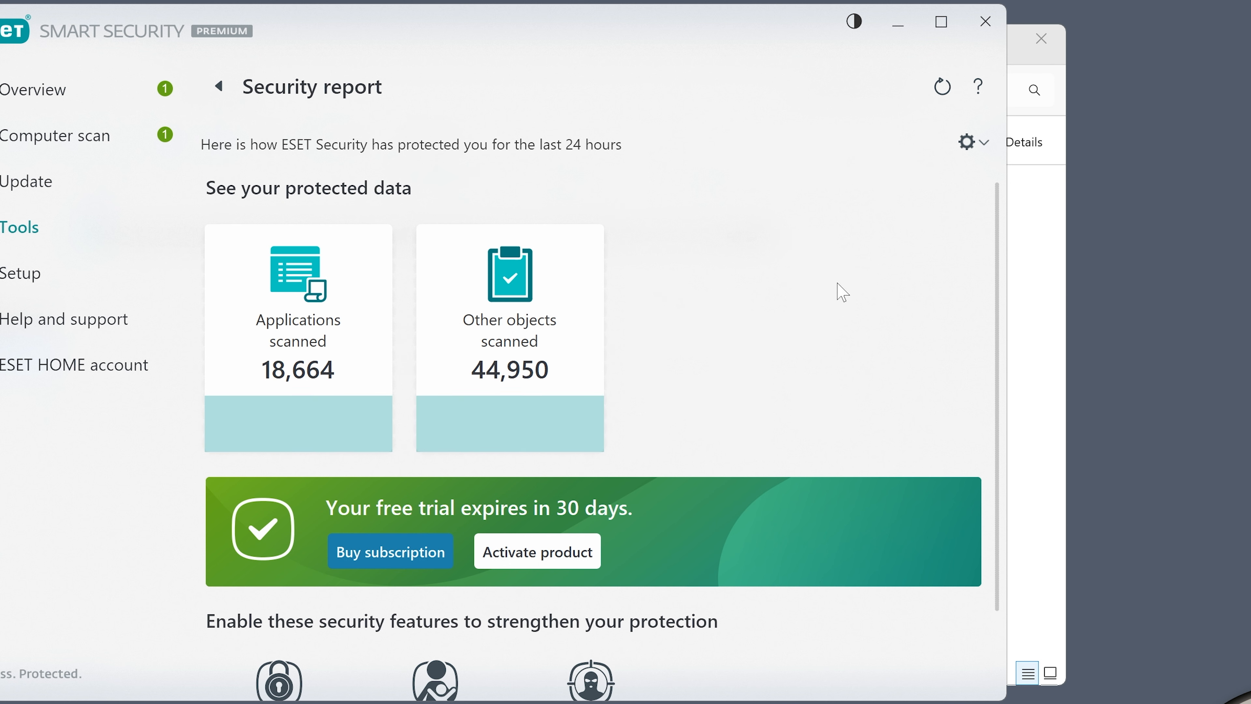
pyautogui.scroll(-2, 786, 305)
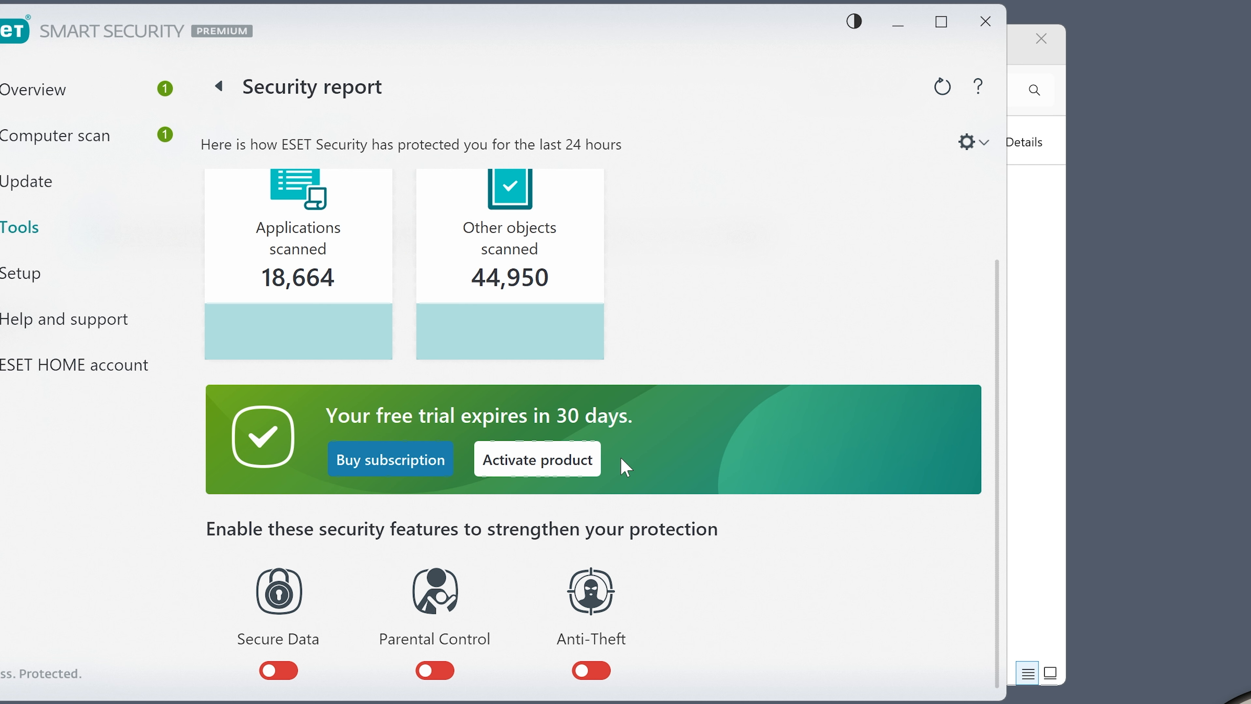
pyautogui.click(219, 88)
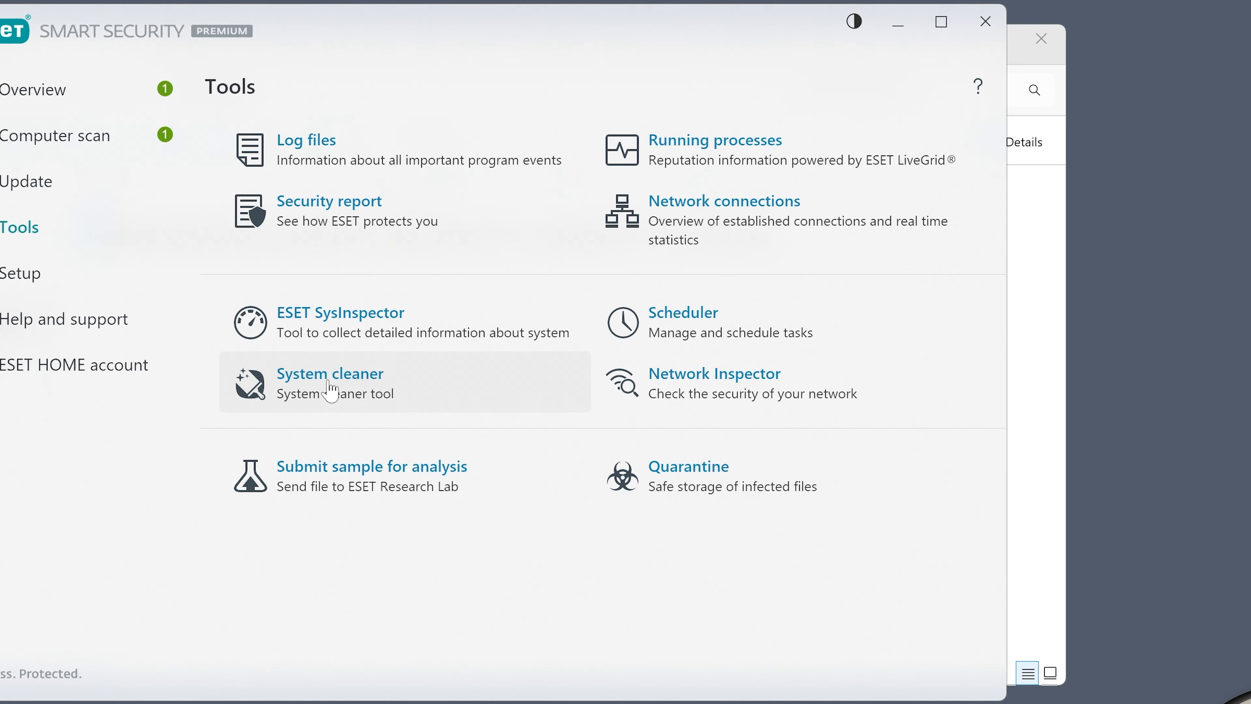
# Open System cleaner and show the details for System settings and System appearance
pyautogui.click(331, 392)
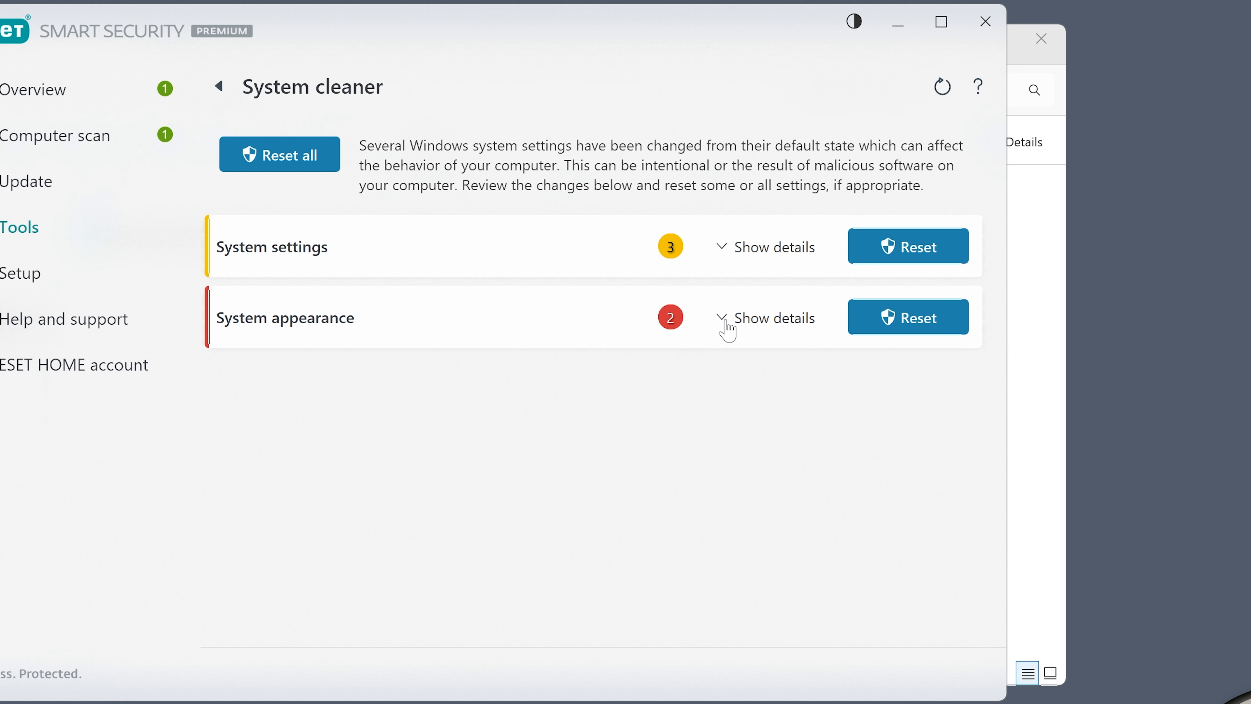
pyautogui.click(728, 255)
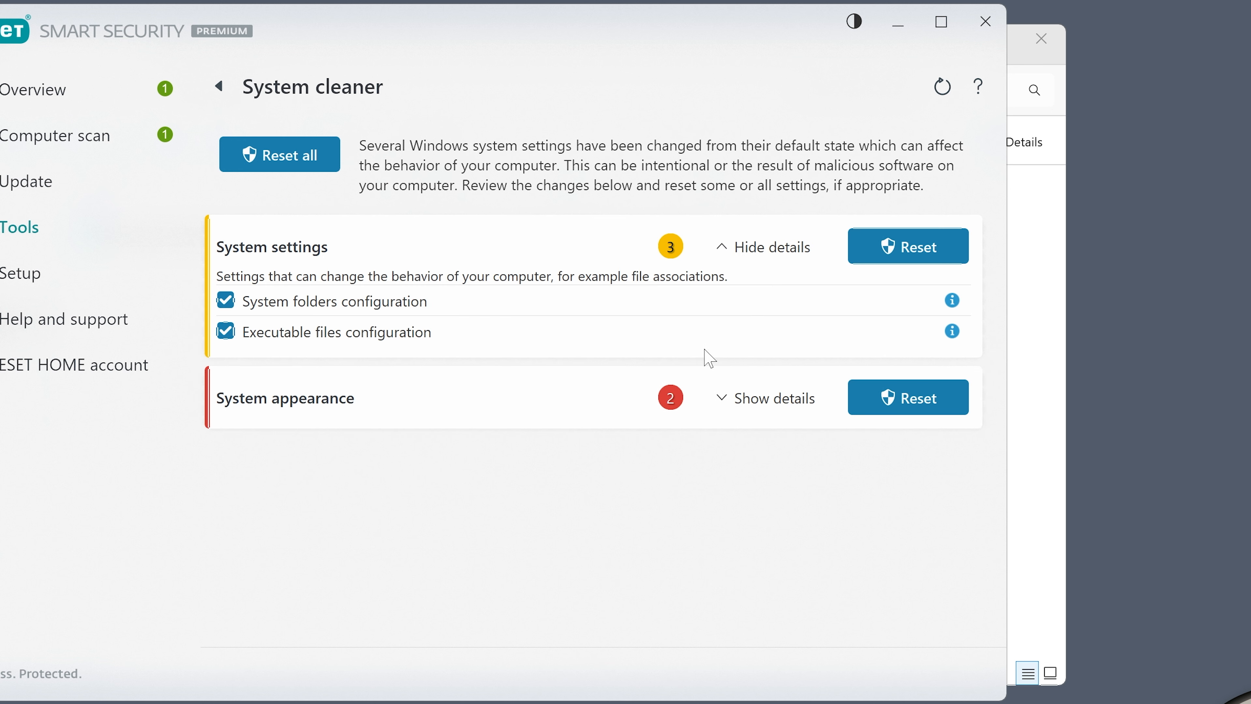
pyautogui.click(722, 399)
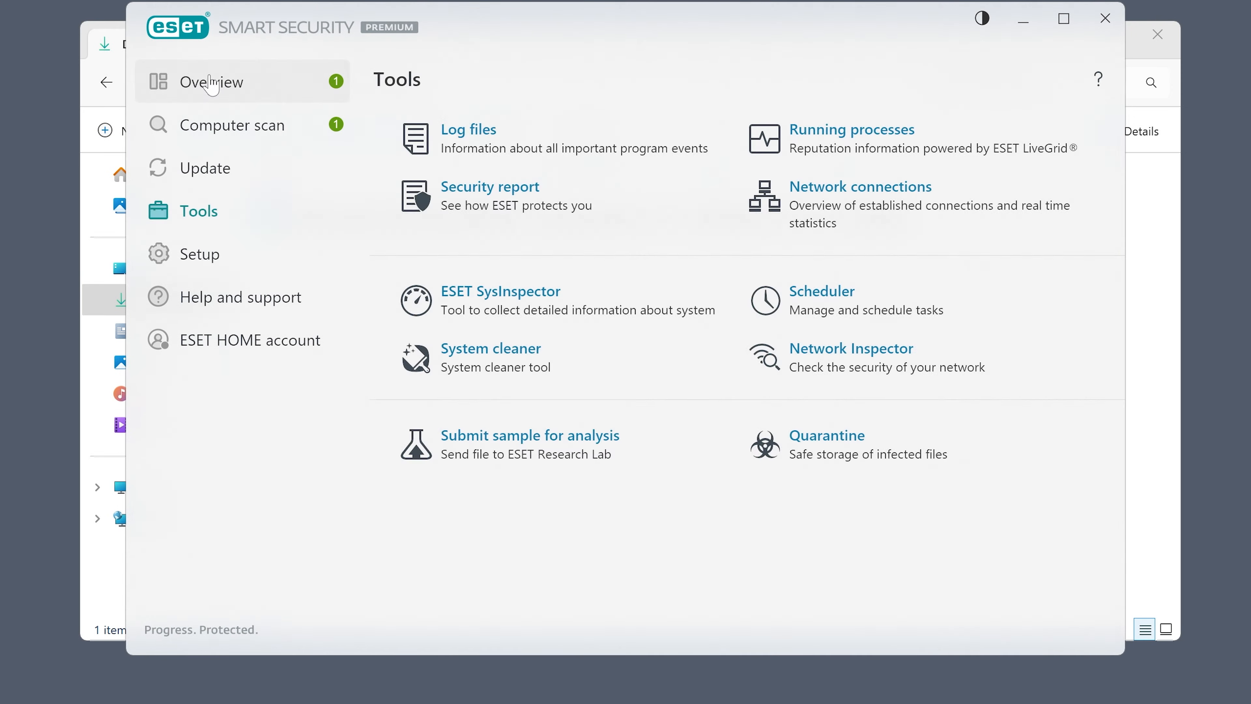
# Return to the Overview page and scroll through its feature tiles
pyautogui.click(349, 171)
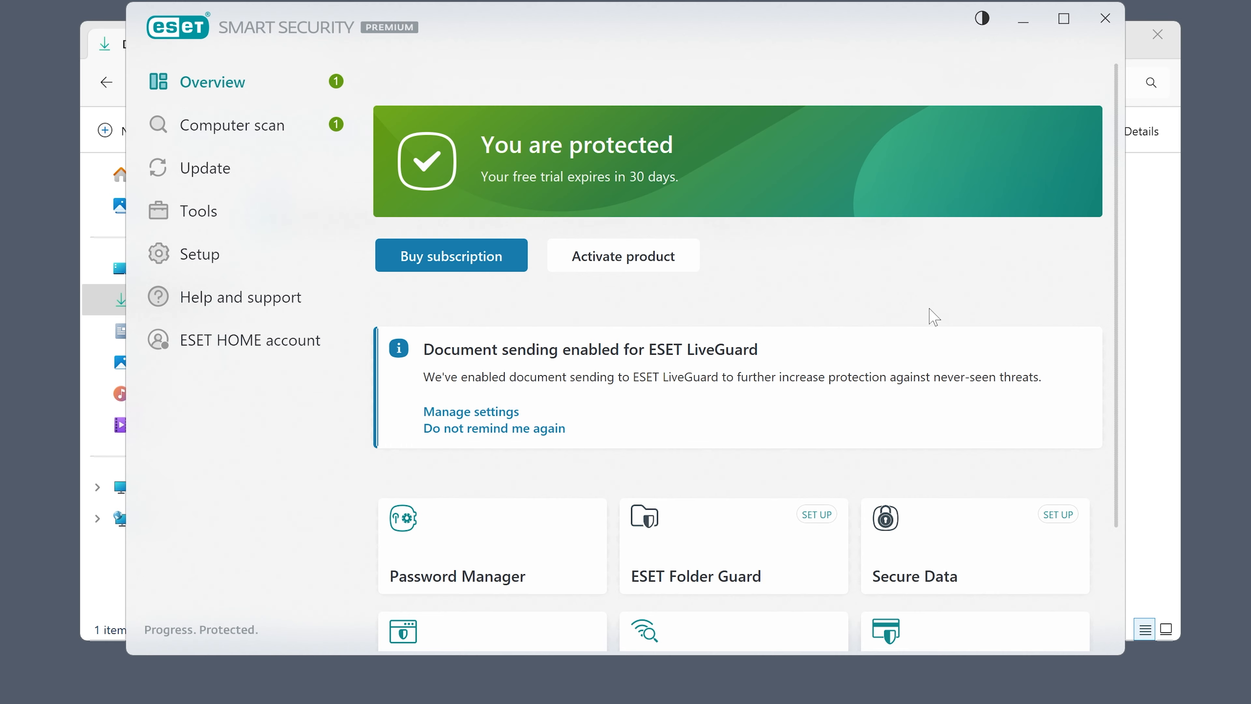
pyautogui.scroll(-3, 926, 315)
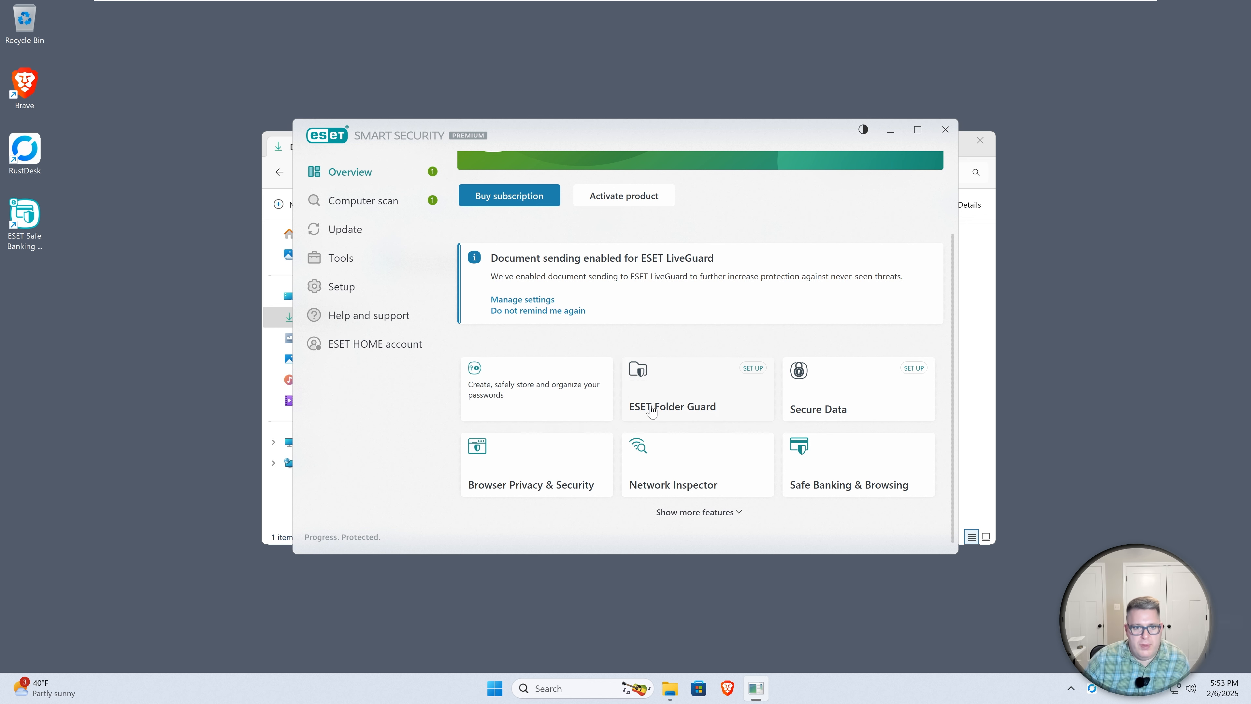
pyautogui.scroll(3, 625, 404)
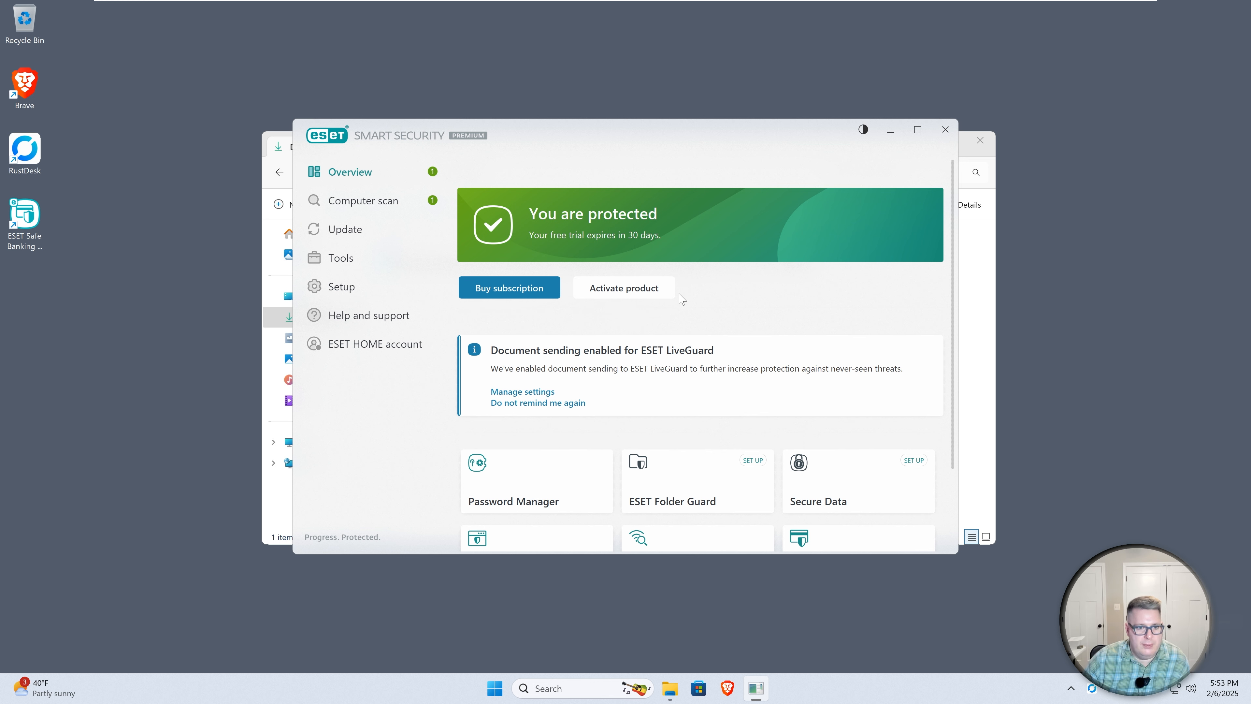